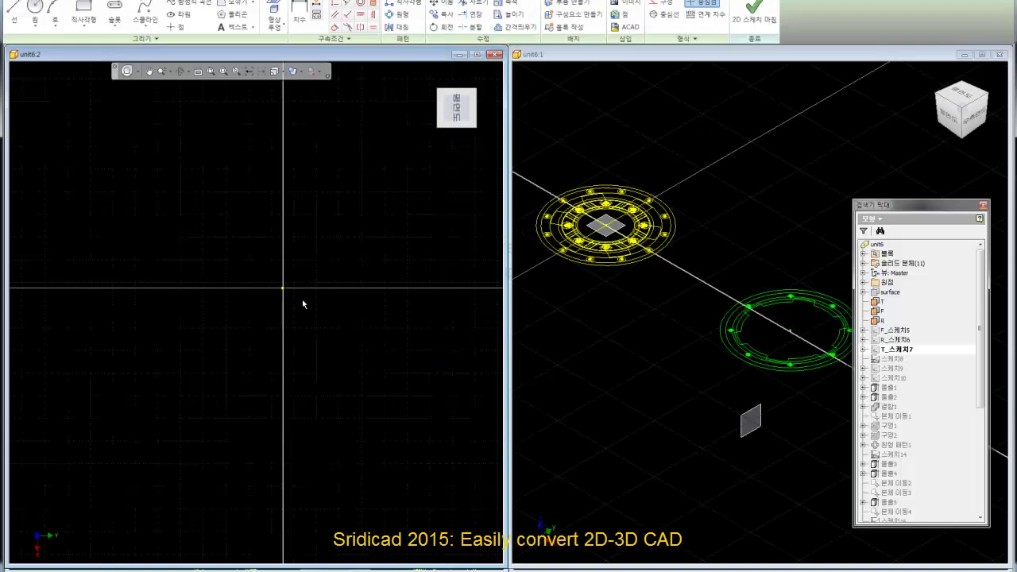
- Rotate the left view with the ViewCube so the circles sit side by side
scroll(288, 297, up, 3)
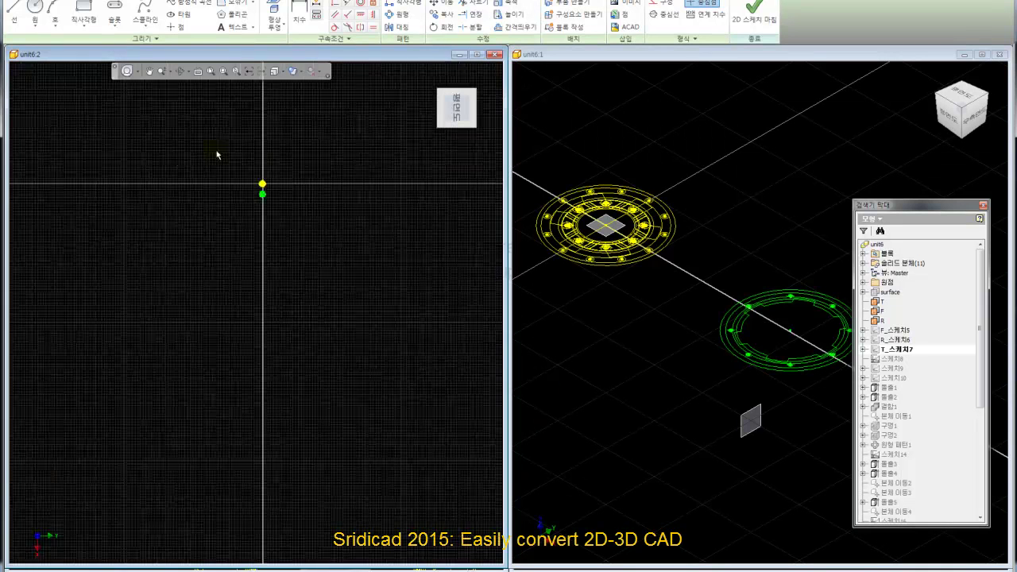
scroll(218, 154, up, 3)
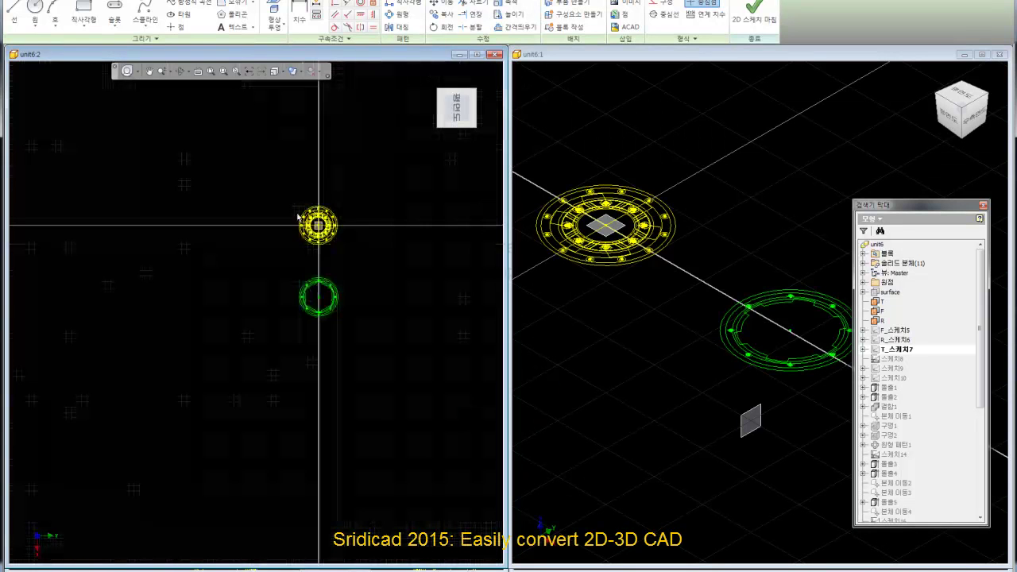
click(481, 73)
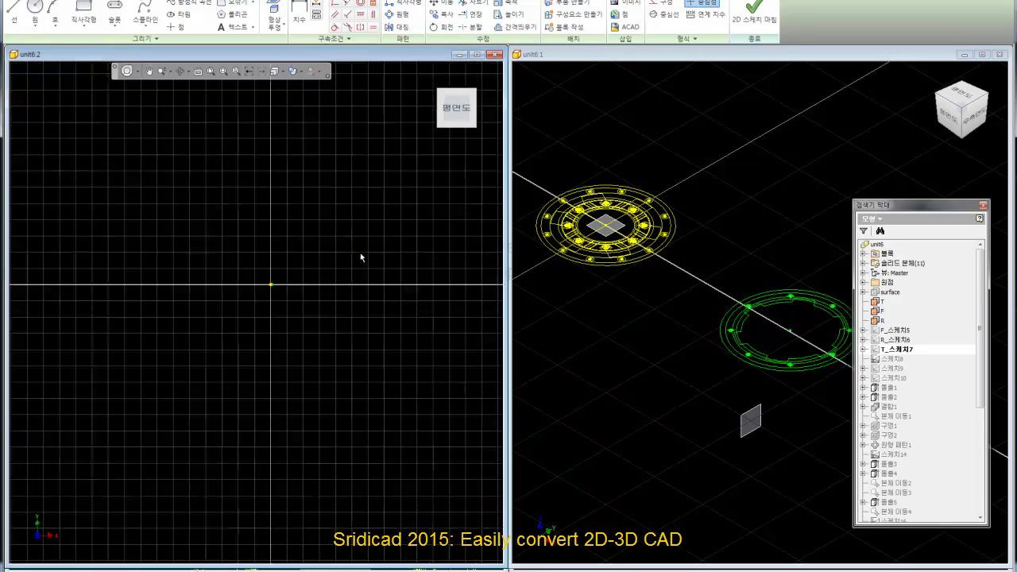
scroll(159, 355, up, 5)
scroll(238, 270, up, 5)
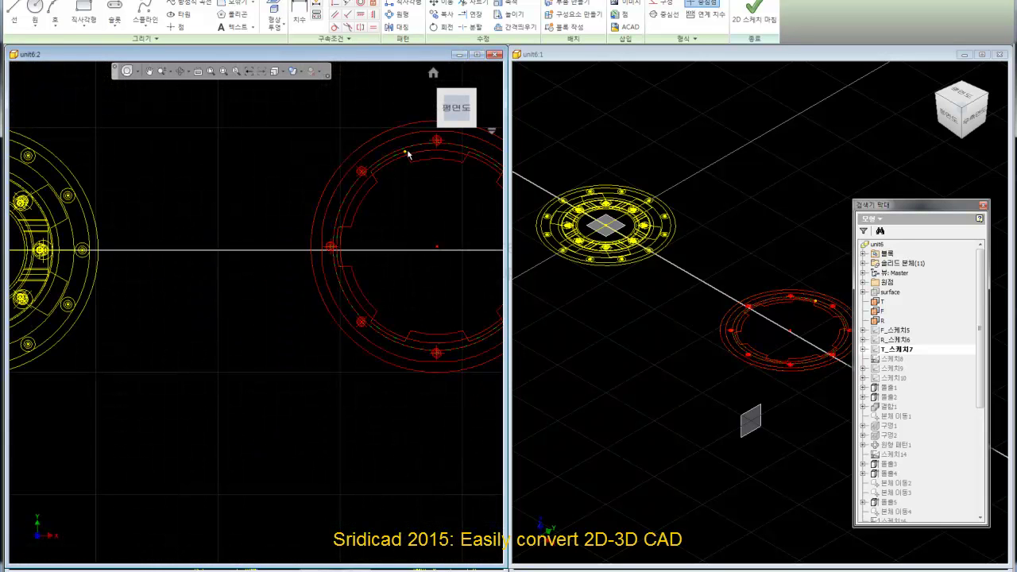
scroll(381, 207, down, 4)
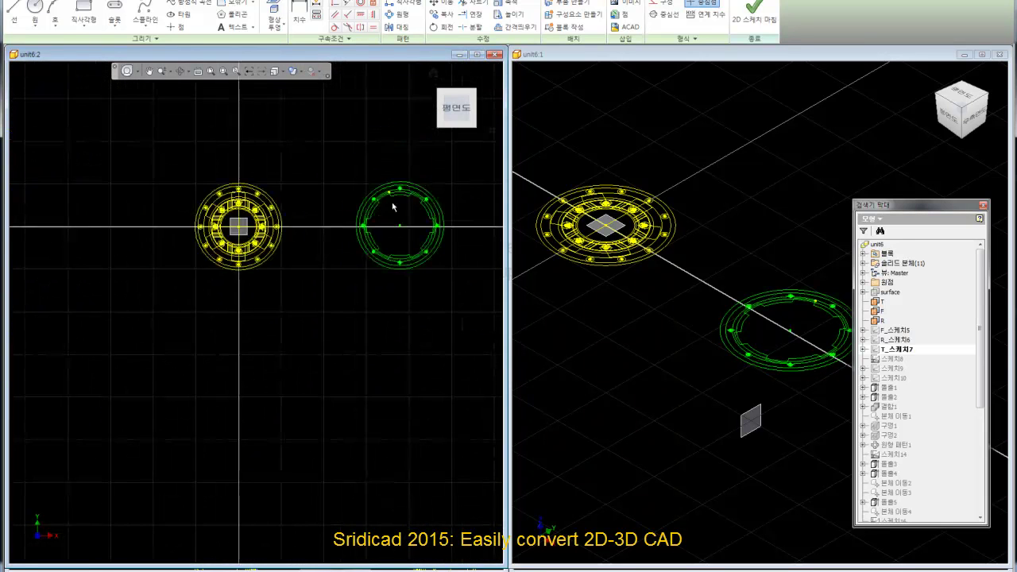
- Copy the green ring outline onto the yellow flange centre and end the copy command
click(446, 15)
click(734, 389)
scroll(409, 229, up, 3)
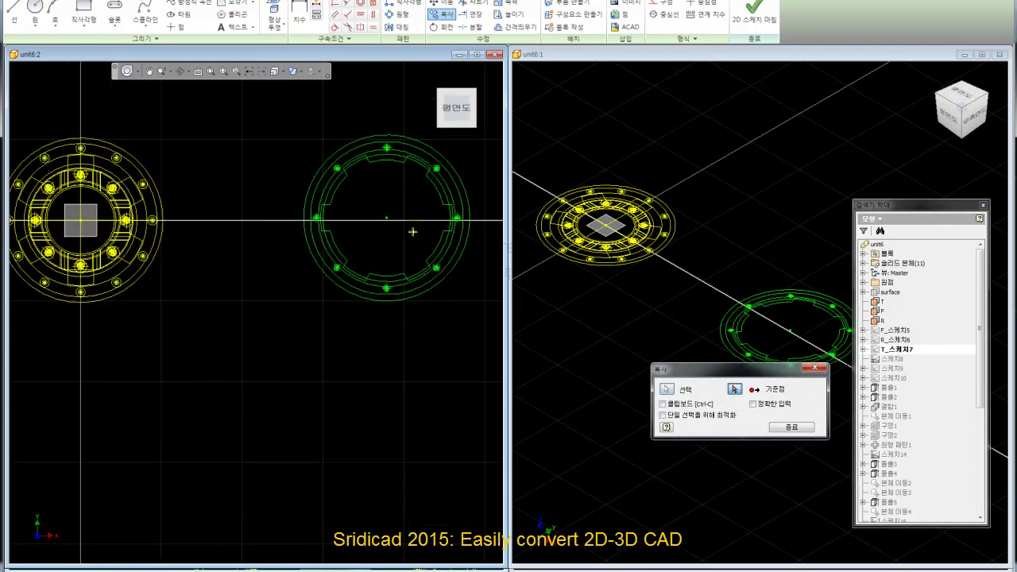
scroll(371, 206, up, 4)
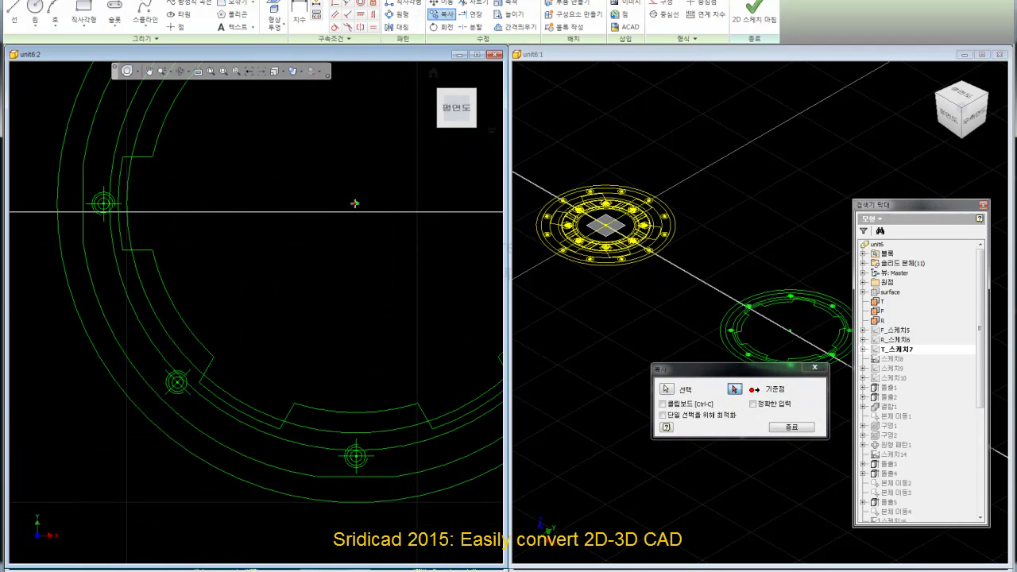
scroll(397, 227, down, 5)
scroll(294, 234, up, 4)
scroll(282, 204, up, 2)
scroll(283, 163, up, 2)
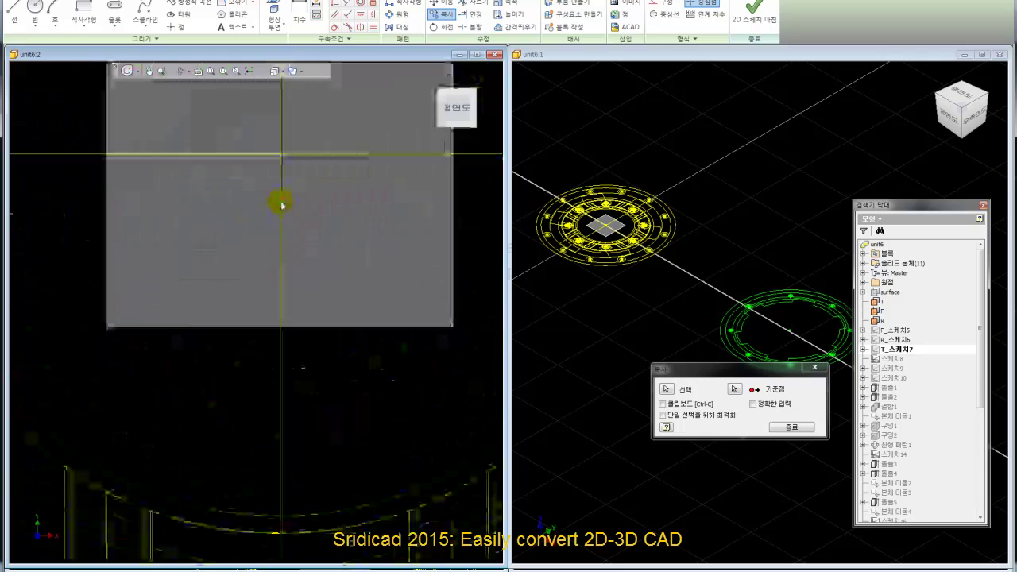
scroll(279, 156, down, 5)
scroll(408, 164, down, 1)
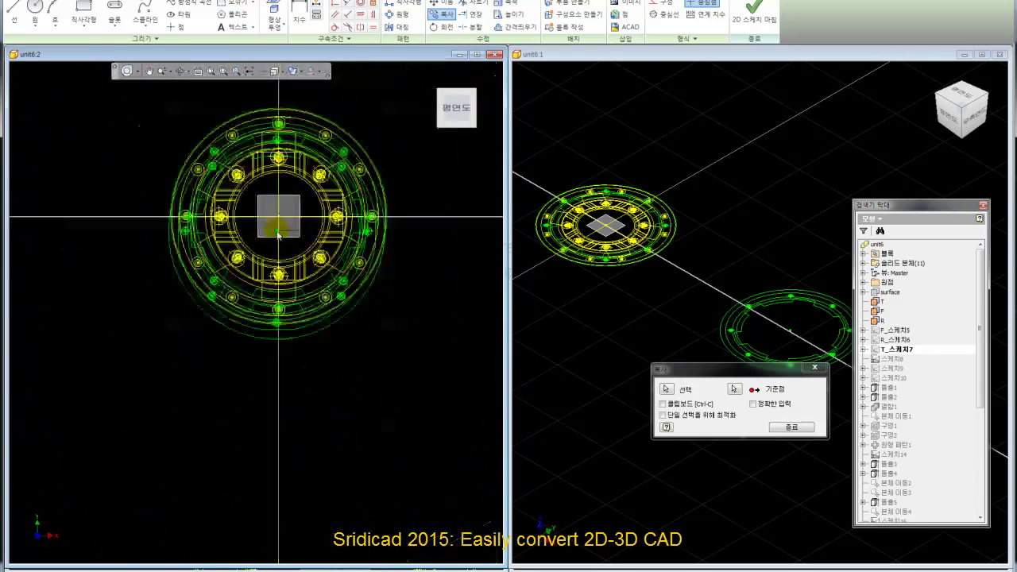
scroll(436, 164, down, 1)
right_click(431, 160)
click(399, 160)
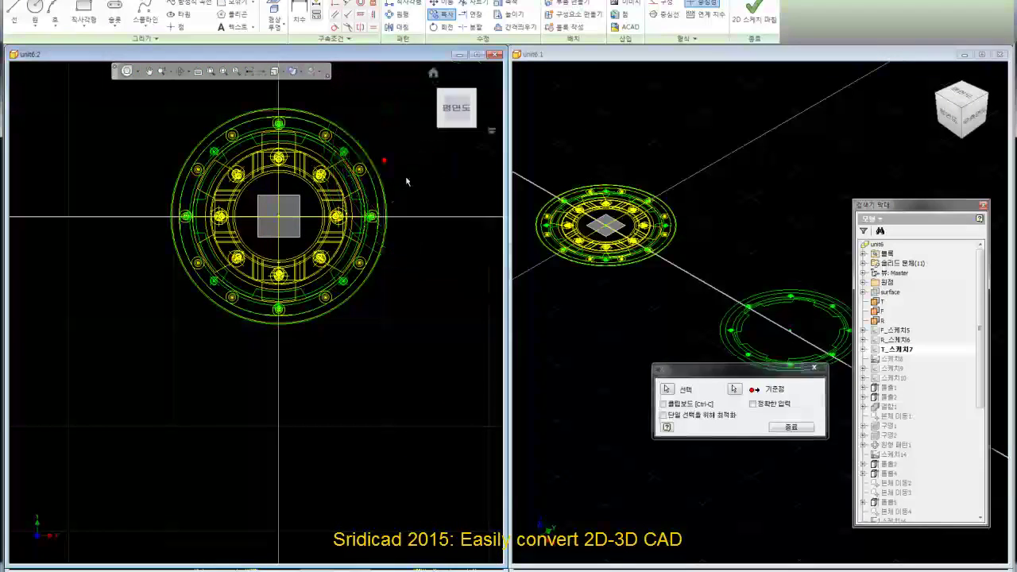
scroll(341, 111, up, 2)
scroll(364, 117, up, 3)
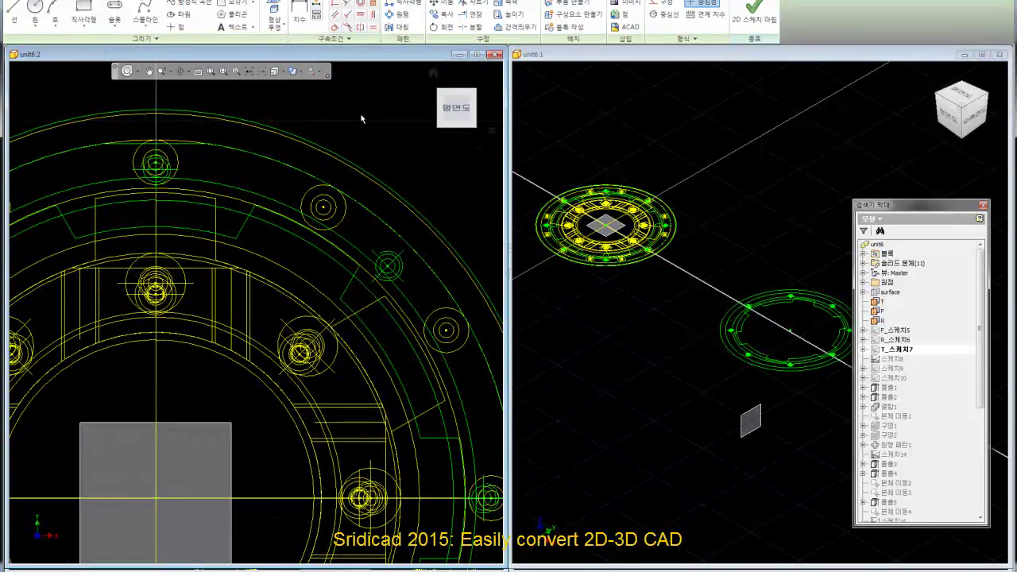
scroll(356, 125, down, 2)
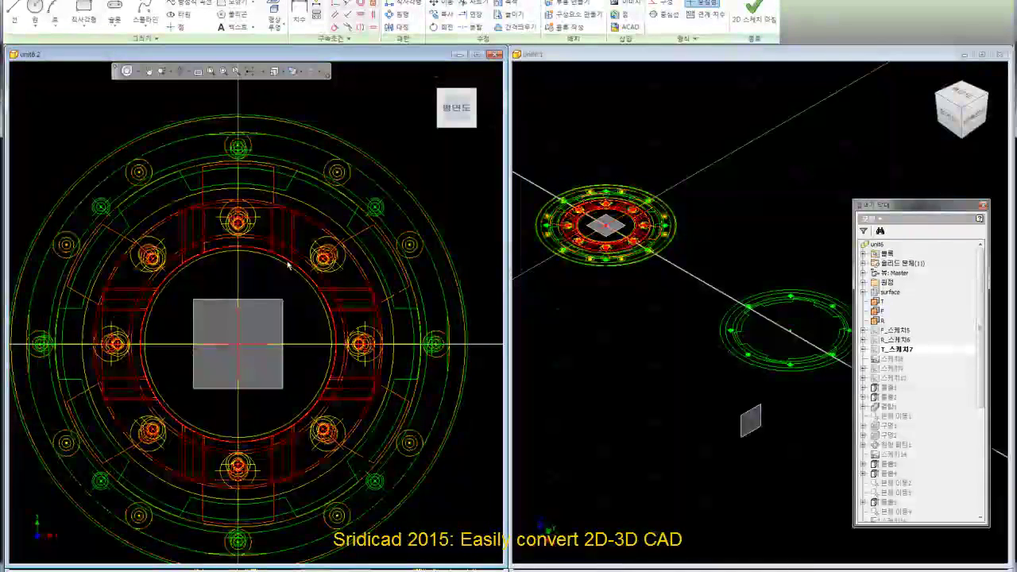
- Delete the separate green ring 8-part-T:1 and turn on visibility of 10-part-T:2
click(663, 386)
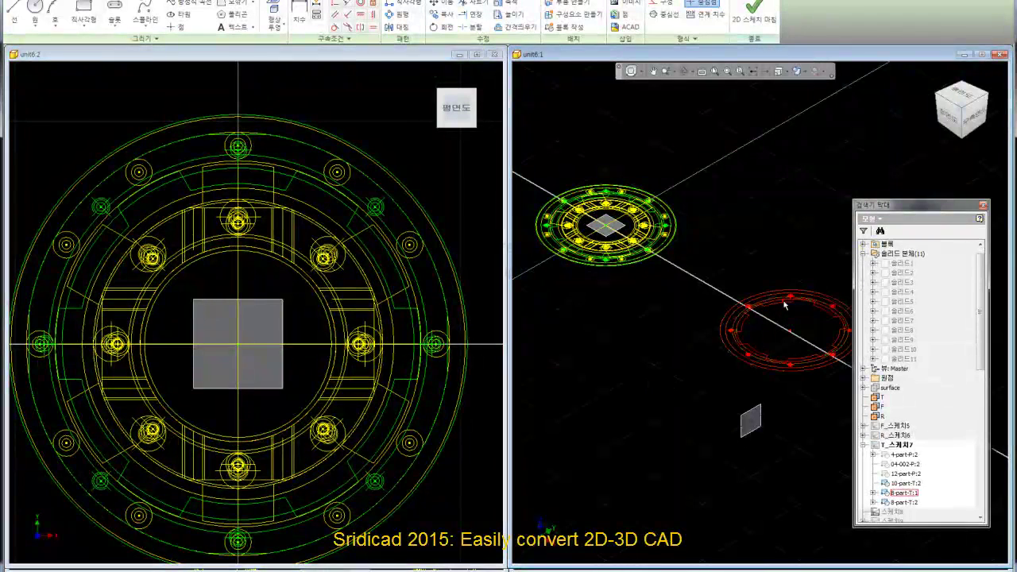
key(Delete)
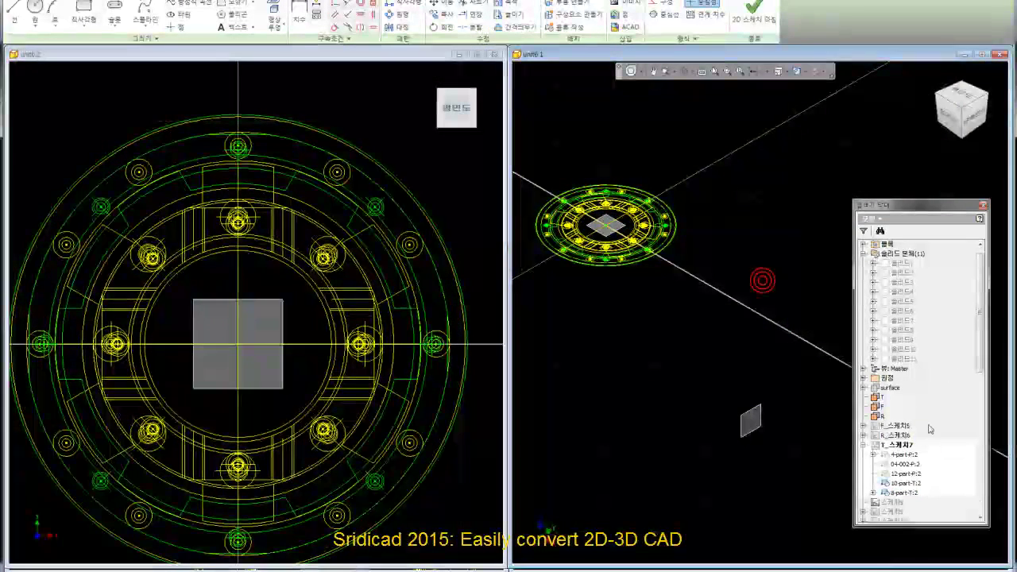
right_click(909, 482)
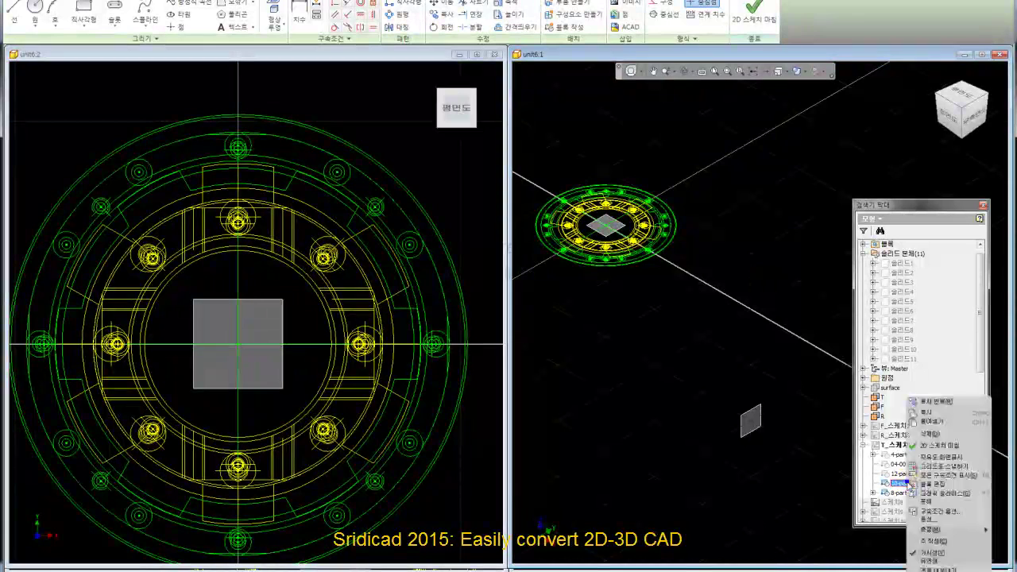
click(927, 554)
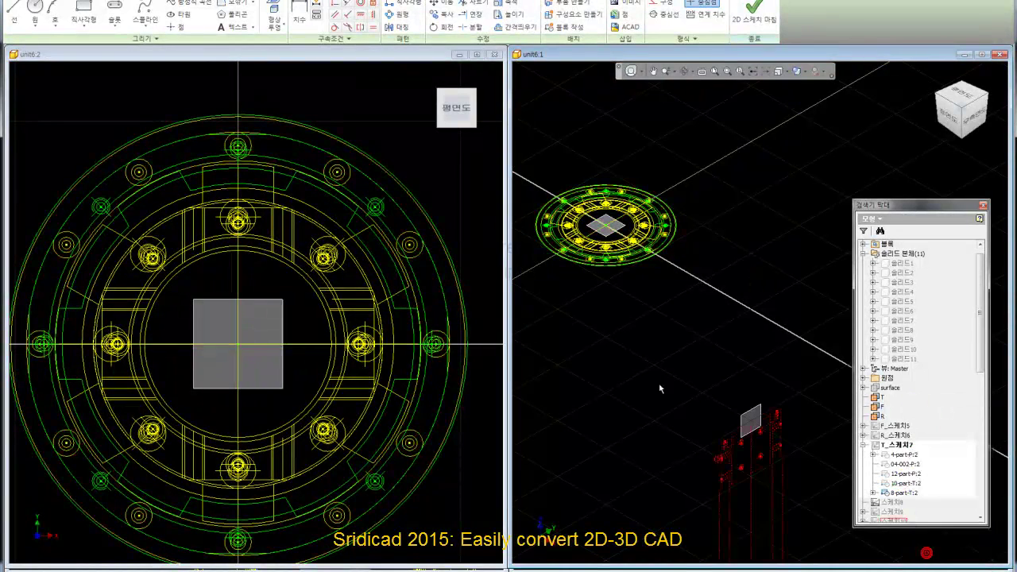
scroll(653, 383, down, 2)
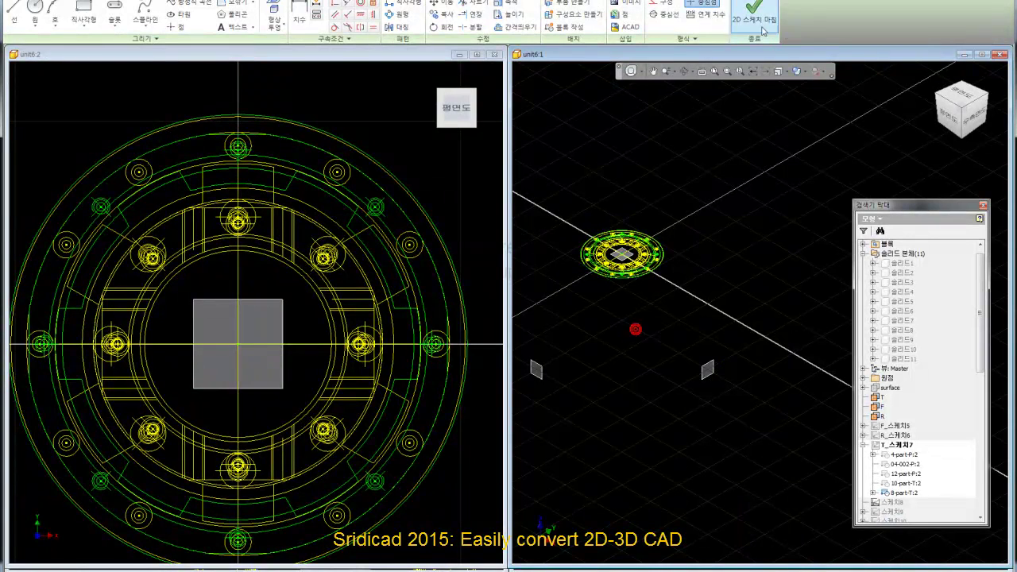
- Place a 12 linear dimension along the threaded hole length
click(762, 271)
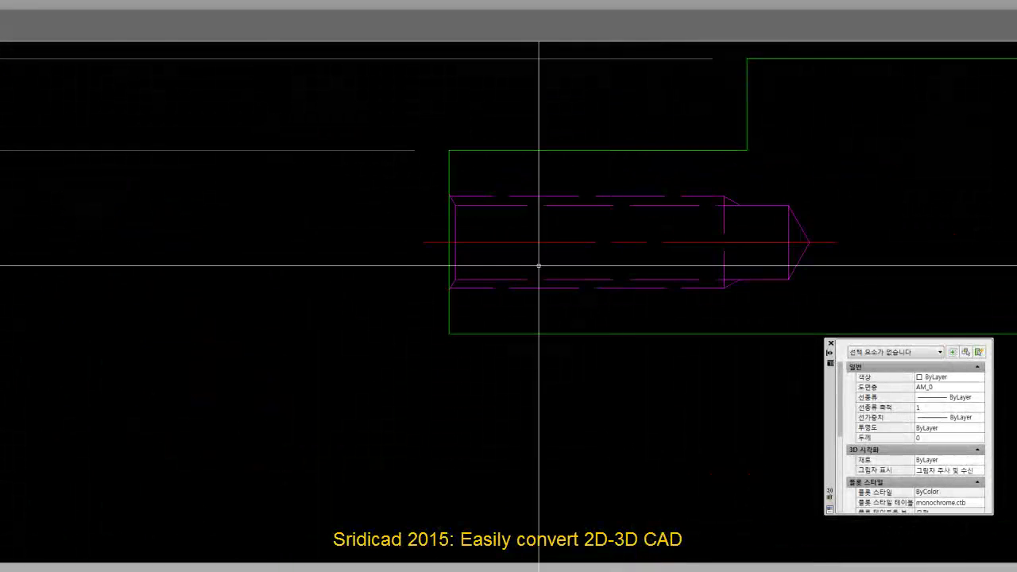
scroll(460, 220, up, 2)
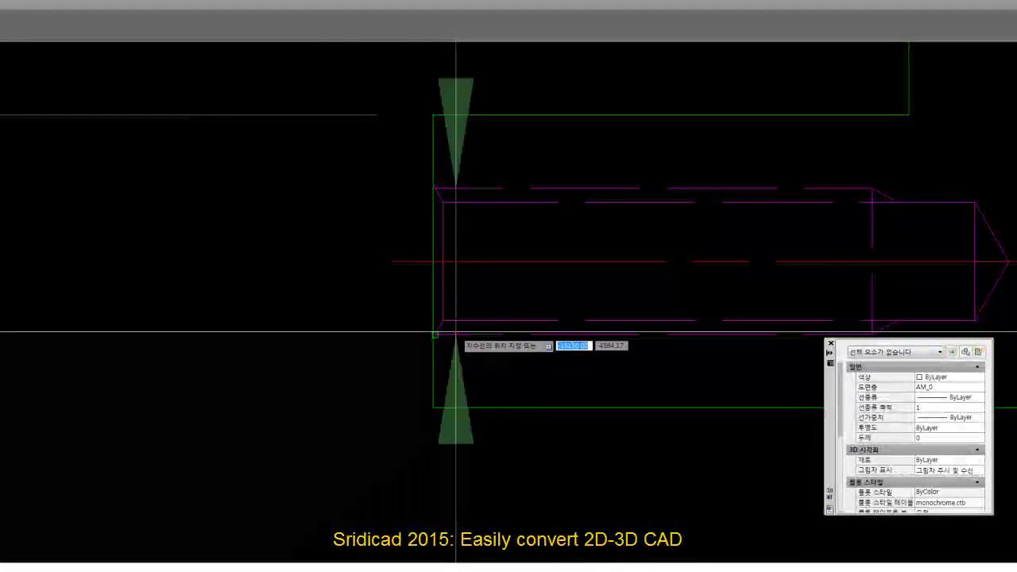
scroll(306, 305, down, 5)
right_click(316, 278)
click(345, 283)
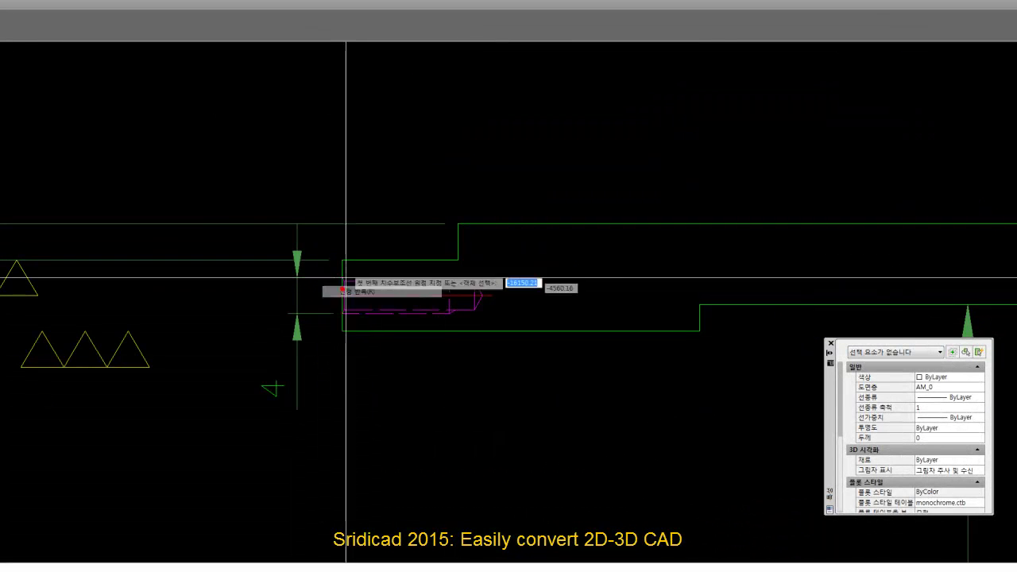
scroll(429, 274, up, 2)
click(461, 282)
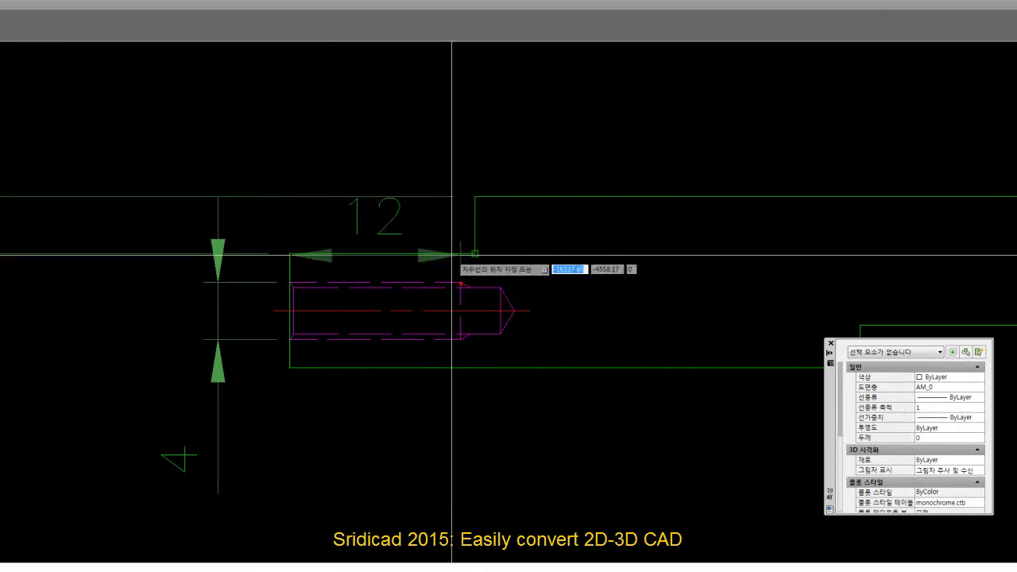
click(409, 153)
- Repeat Linear Dimension to add a 14.8 dimension stacked above the 12
right_click(408, 166)
click(427, 174)
click(289, 254)
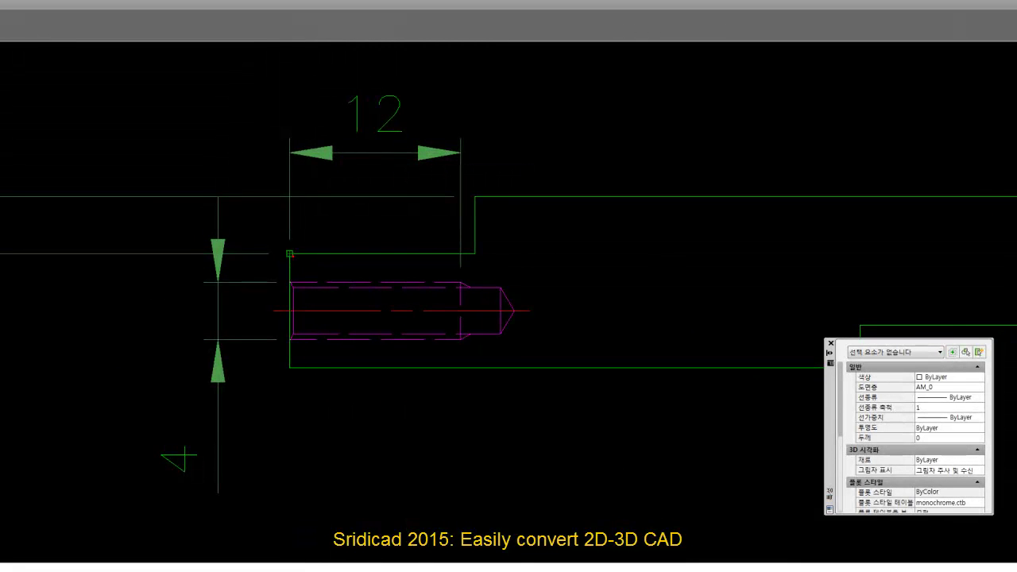
click(501, 288)
click(465, 84)
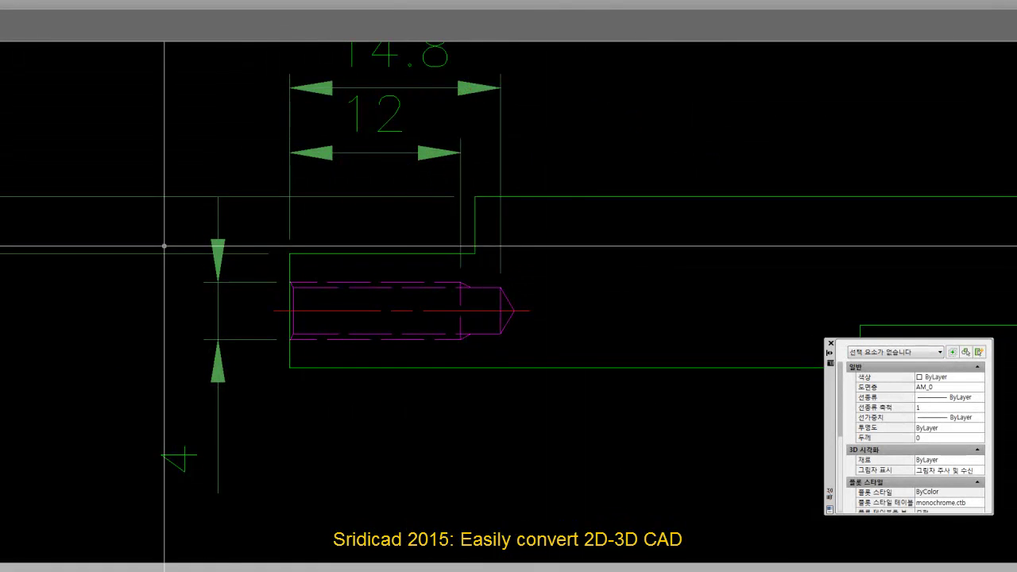
scroll(508, 301, up, 3)
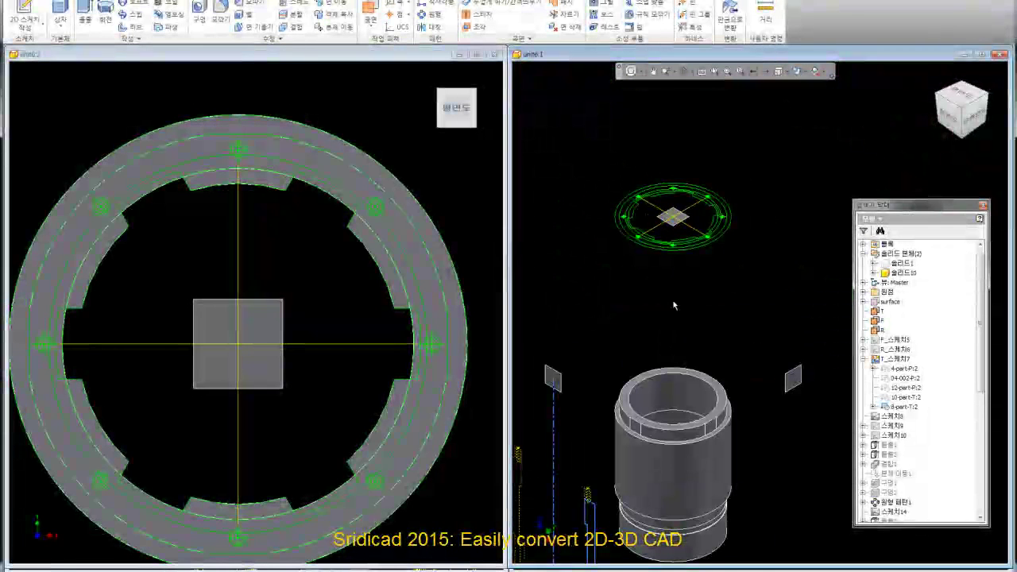
- Pick the cylinder's top ring face as the plane for a new 2D sketch
click(720, 397)
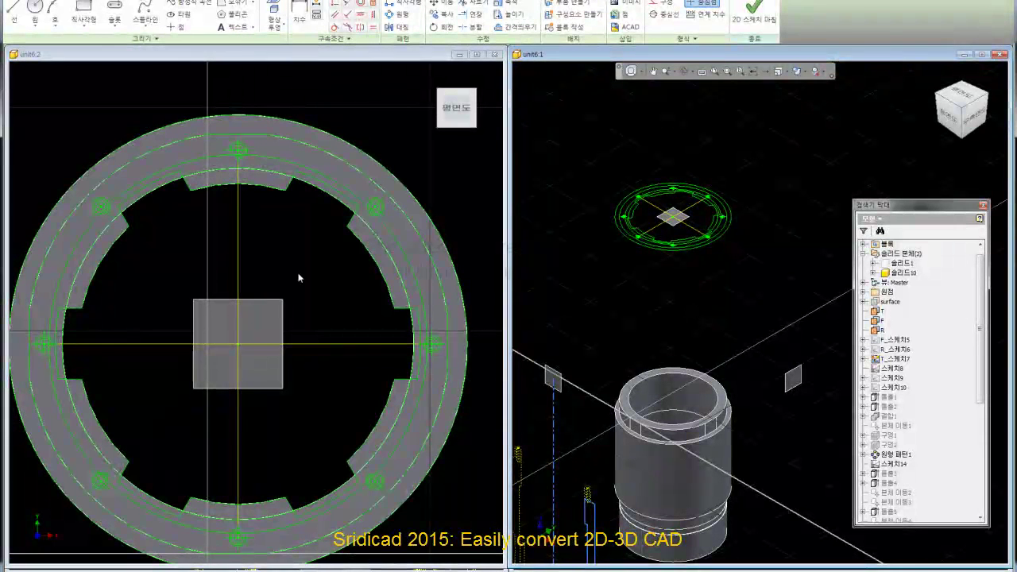
- Make the left top view active and pan so the flange ring sits higher
click(300, 277)
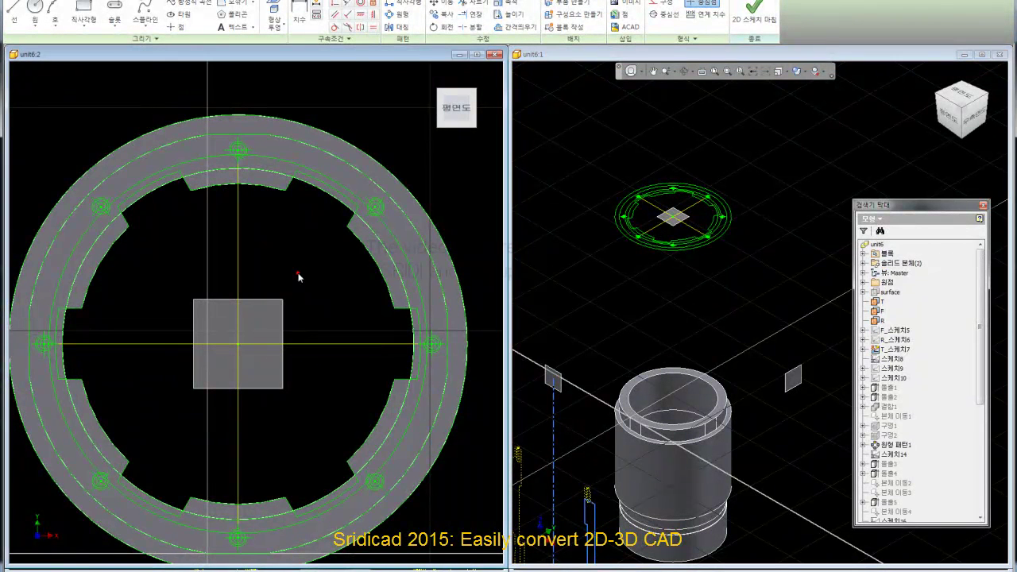
scroll(230, 141, up, 3)
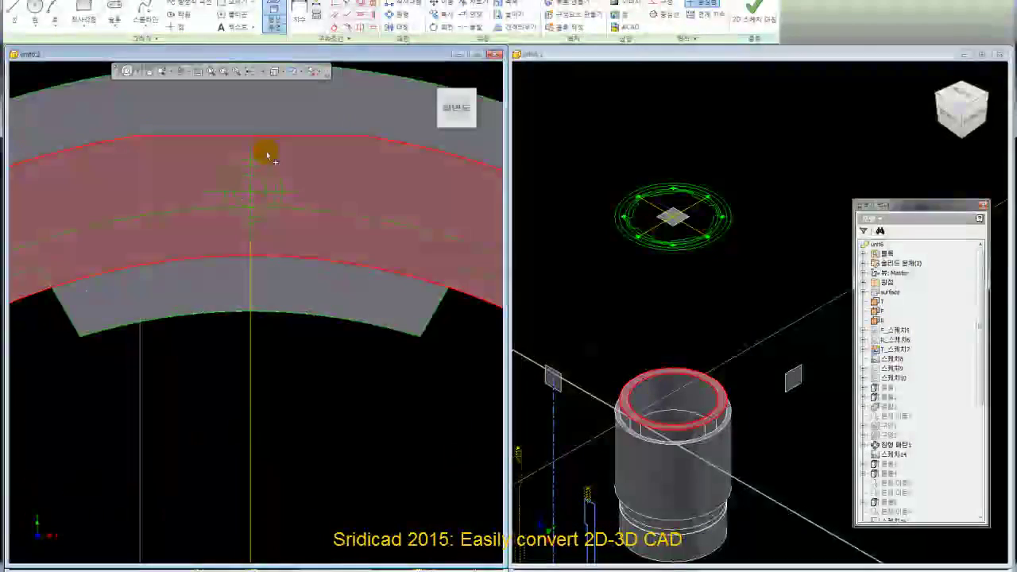
scroll(263, 185, down, 3)
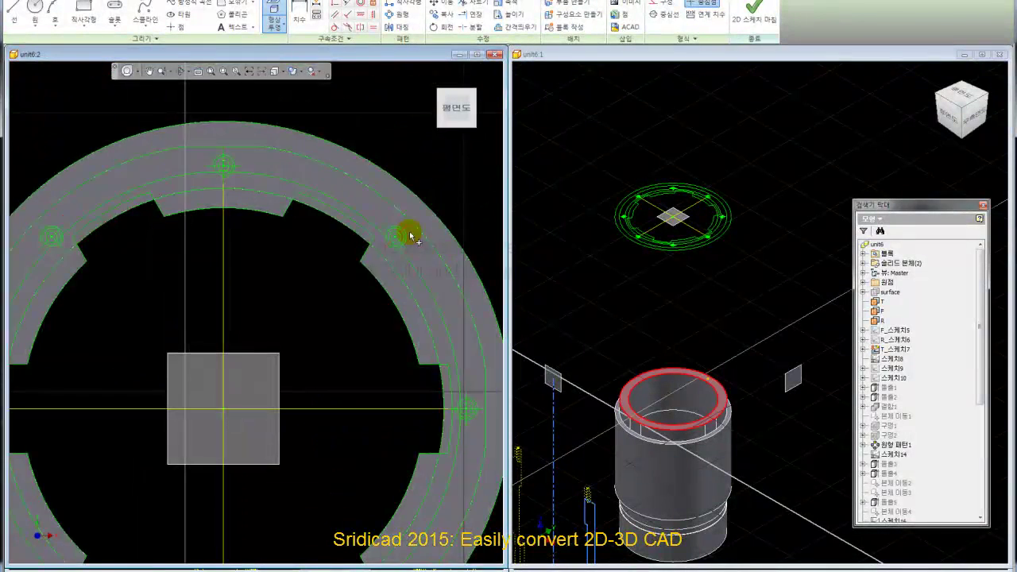
scroll(372, 222, up, 3)
scroll(373, 222, down, 3)
scroll(401, 238, up, 3)
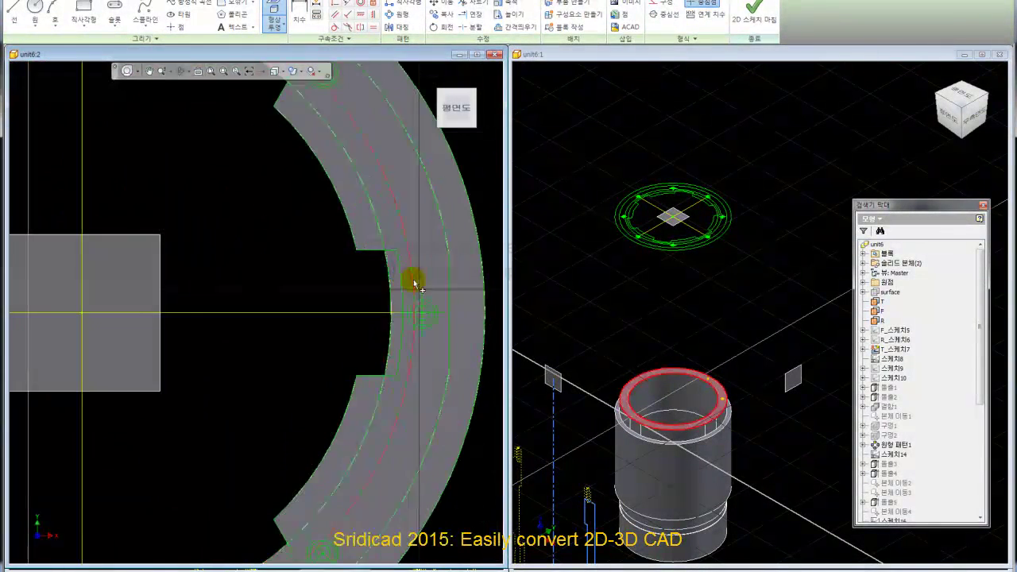
middle_drag(421, 304, 405, 151)
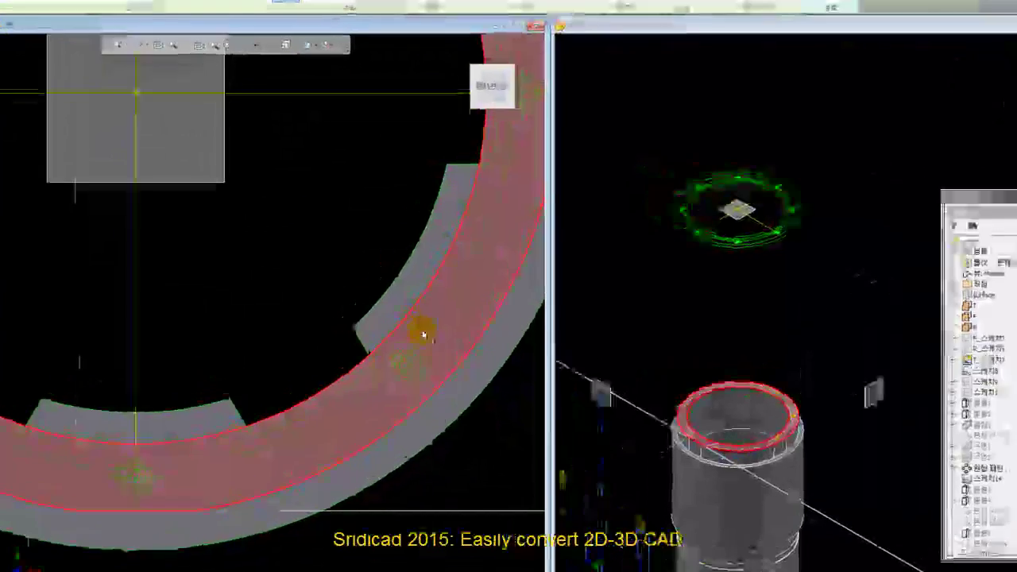
- Project the ring's centre-line arc into the sketch and show the sketch grid in 3D
click(488, 387)
click(143, 543)
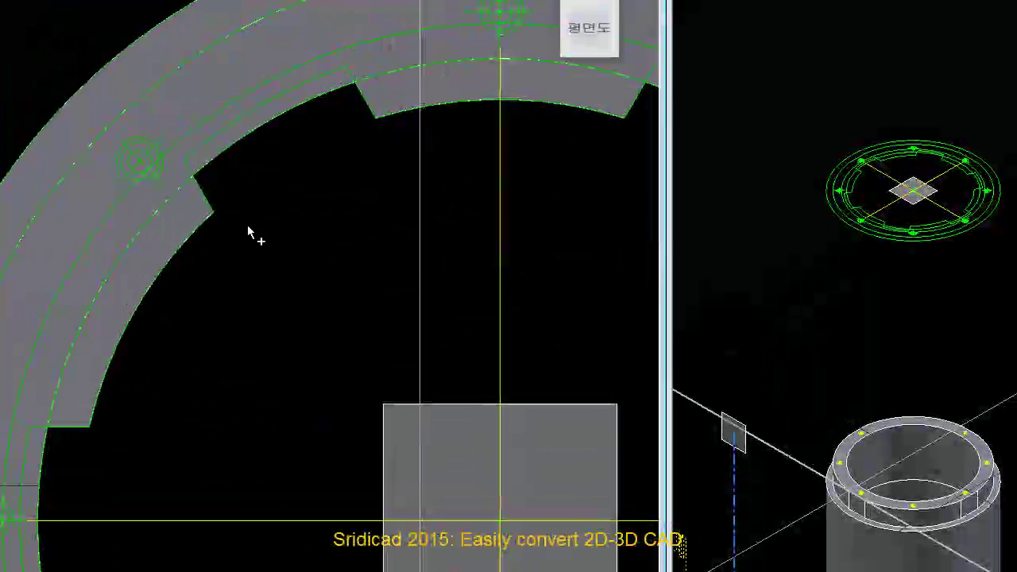
click(148, 149)
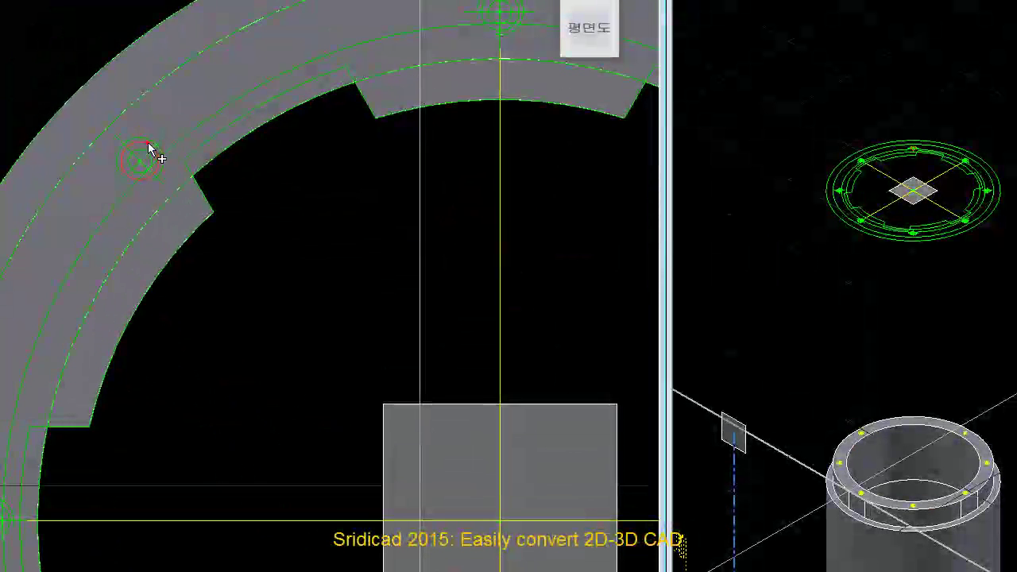
right_click(291, 179)
click(216, 190)
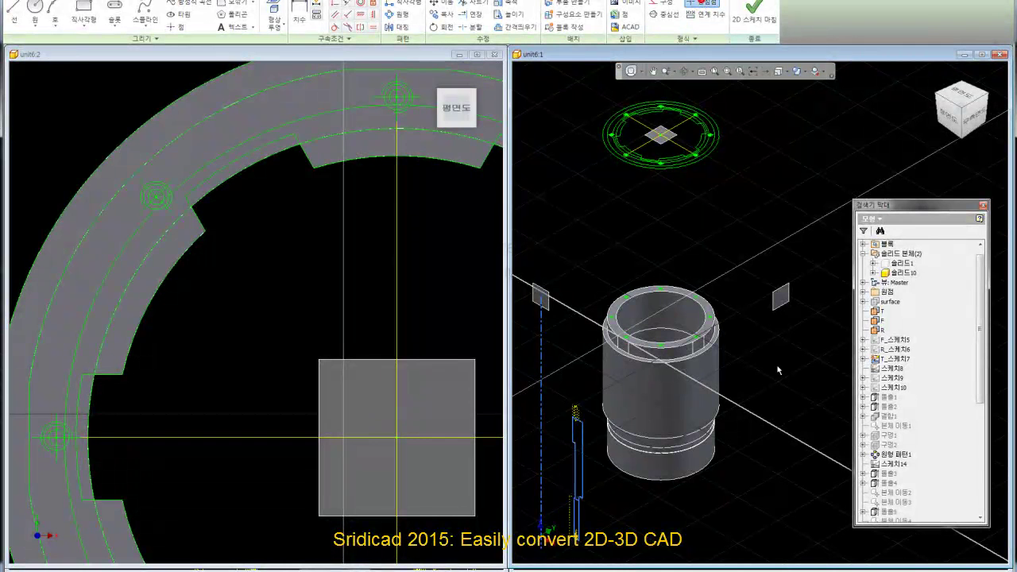
- Activate the 3D view and turn off visibility of the red circle sketch
scroll(640, 318, up, 3)
scroll(647, 270, down, 2)
scroll(653, 254, down, 2)
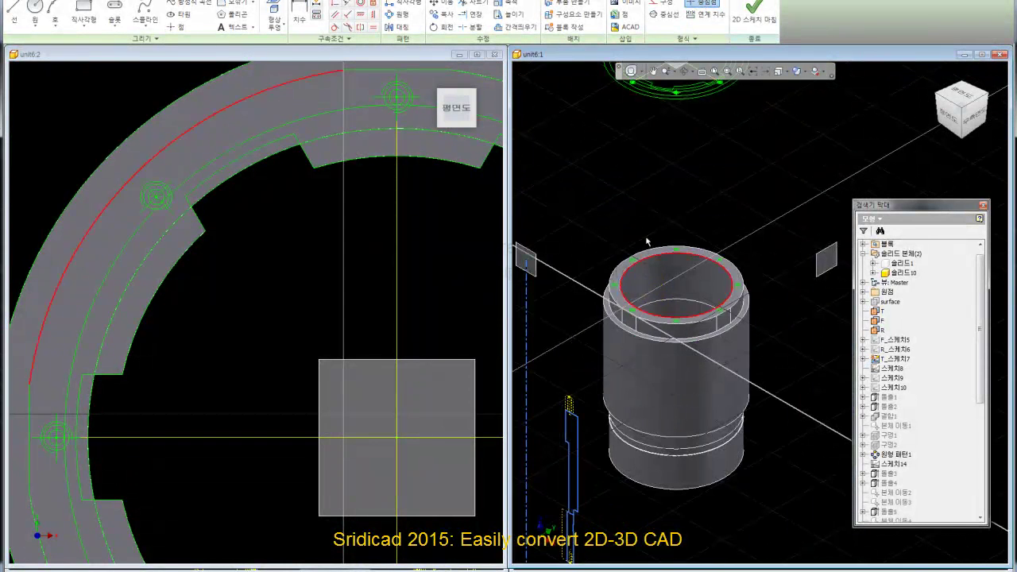
right_click(633, 207)
click(645, 217)
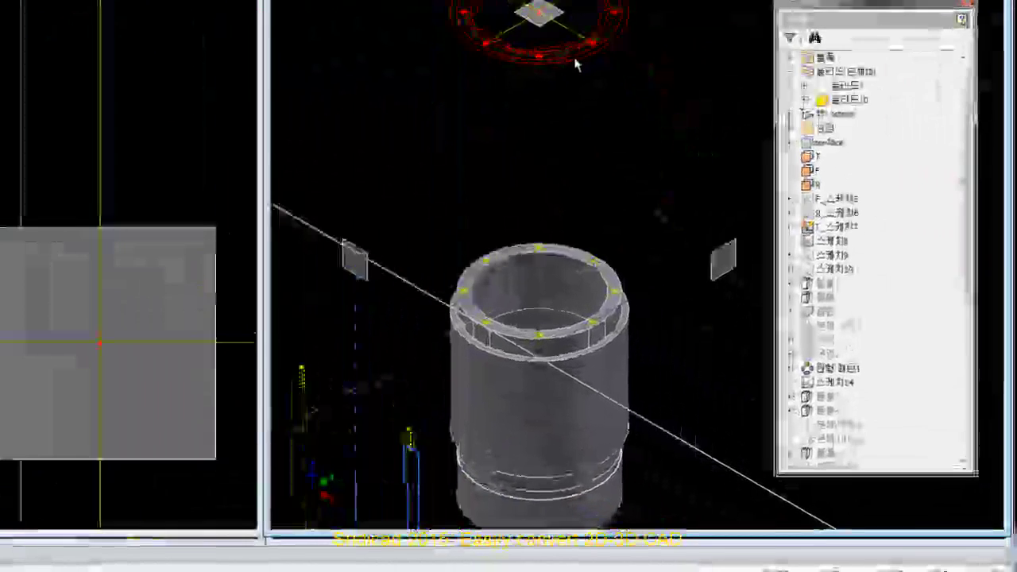
right_click(568, 57)
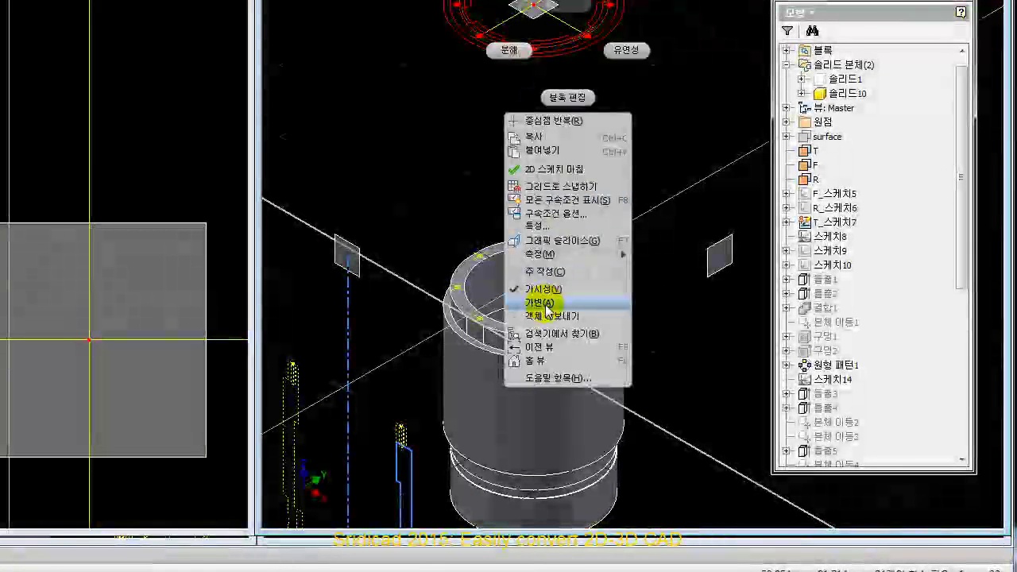
click(572, 293)
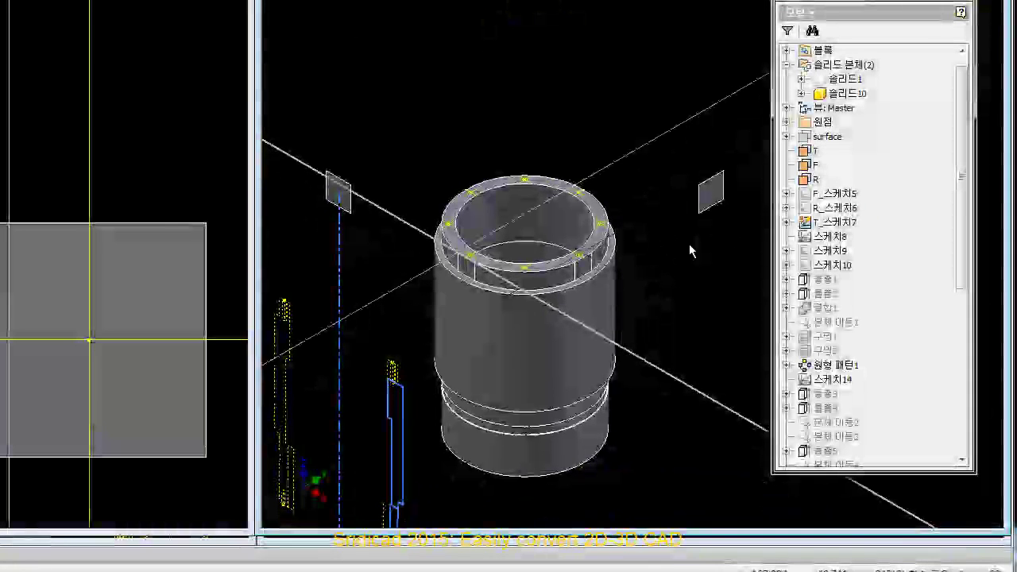
- Expand T_스케치7 and hide its parts 4-part-P:2 through 8-part-T:2
right_click(810, 223)
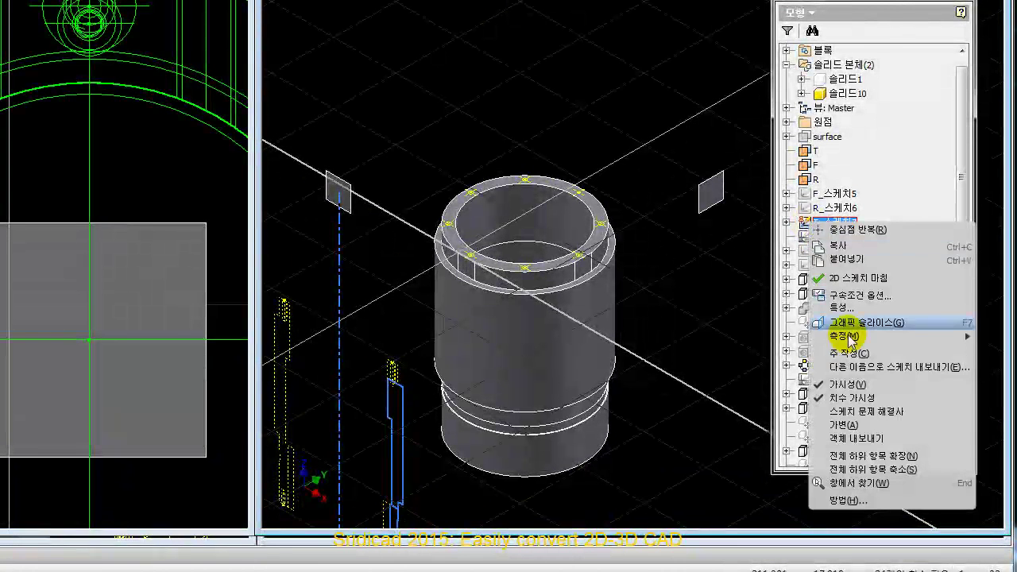
click(787, 224)
click(848, 236)
shift+click(864, 294)
right_click(865, 293)
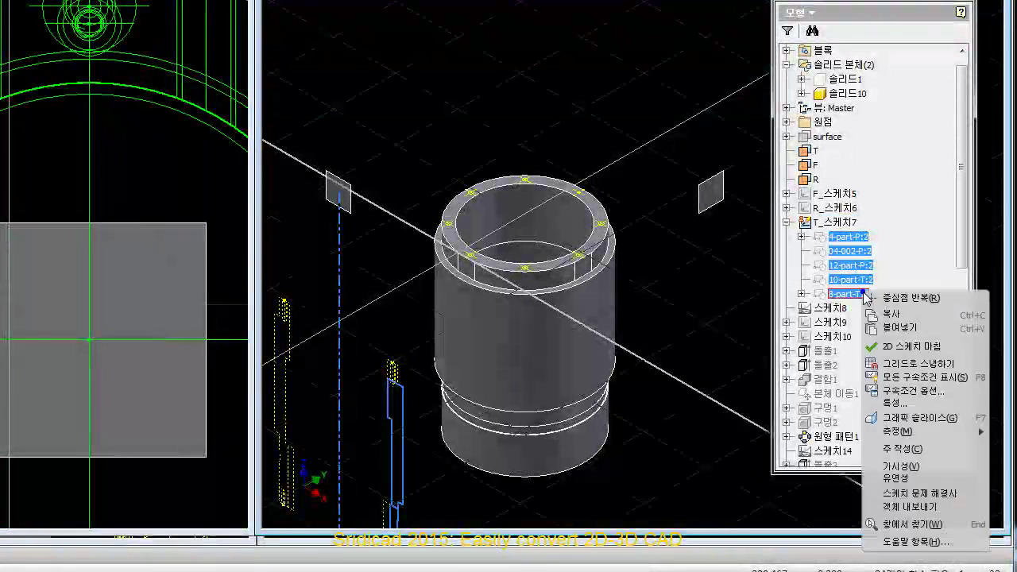
click(893, 465)
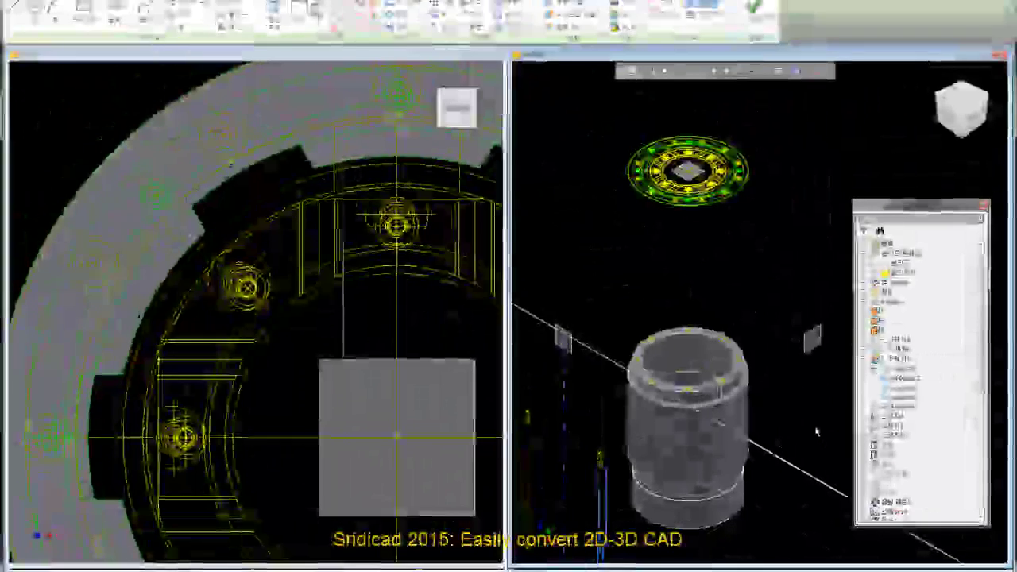
right_click(890, 358)
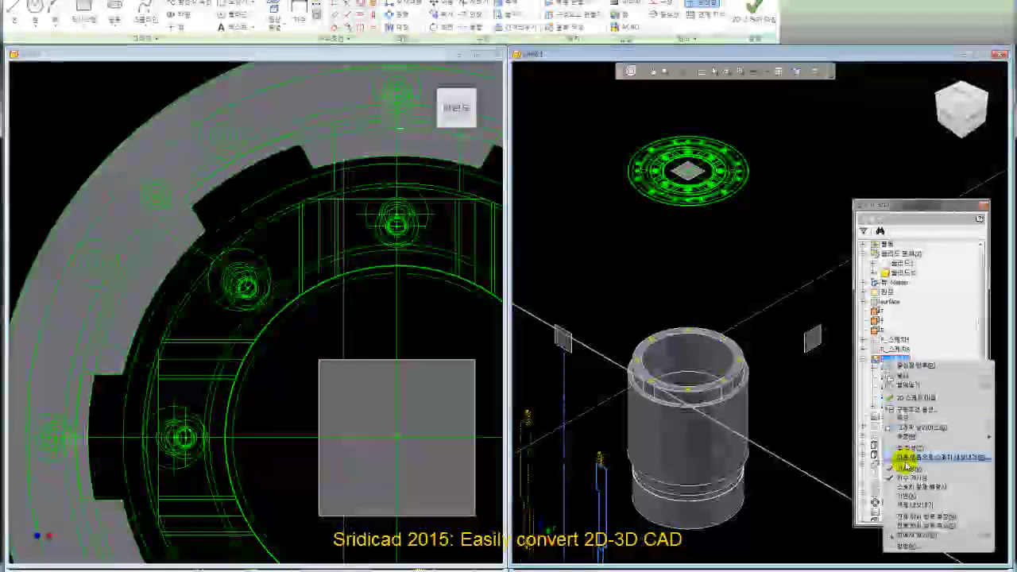
click(905, 472)
- Zoom in on the cylinder and exit the sketch to 3D modelling
scroll(704, 268, down, 5)
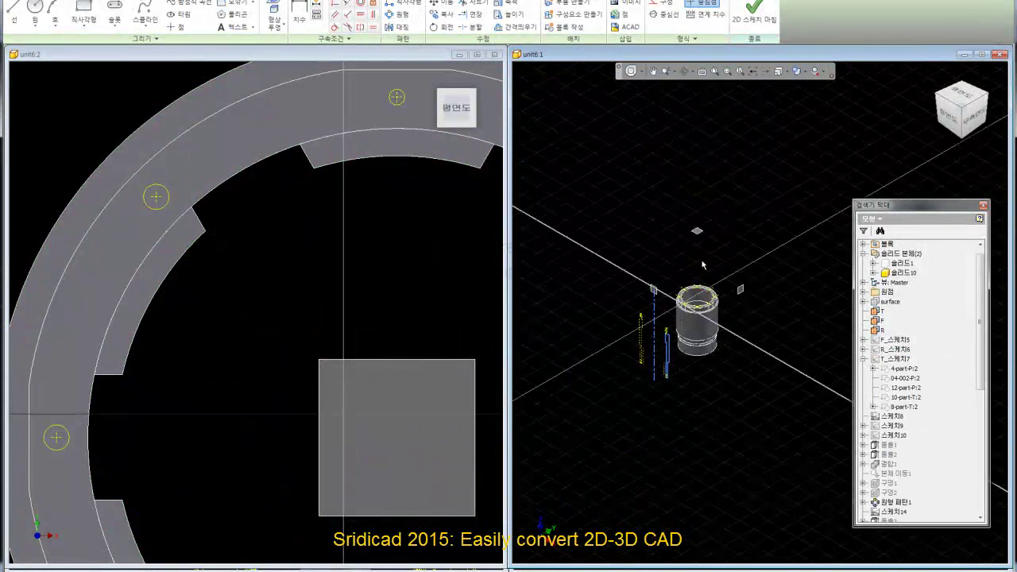
scroll(693, 321, up, 6)
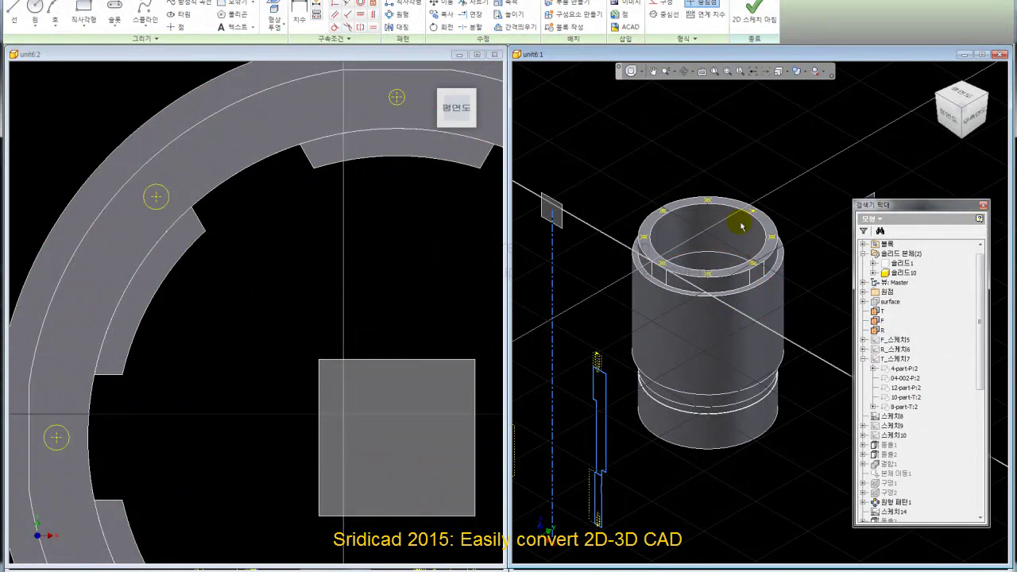
scroll(740, 227, up, 3)
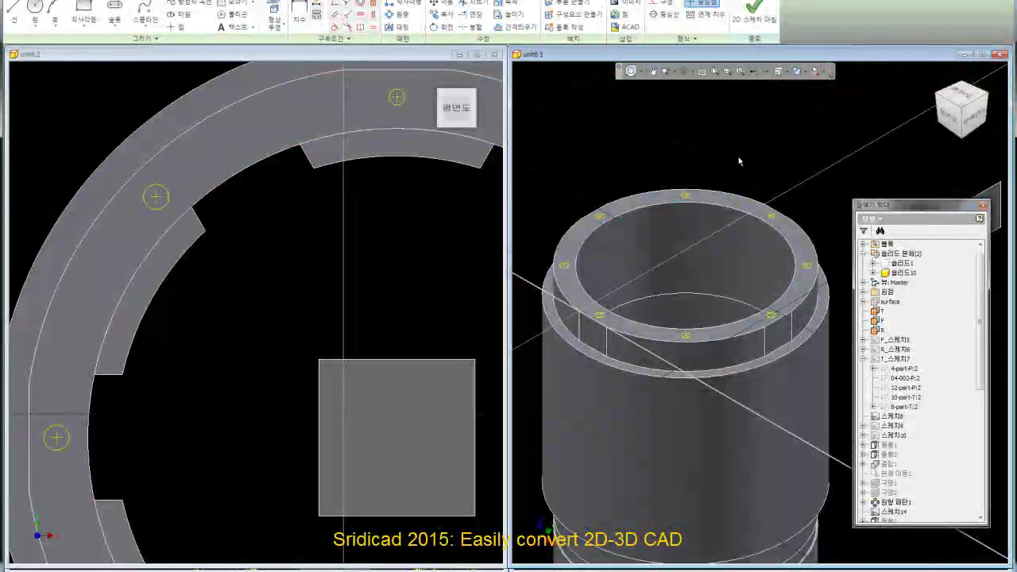
click(748, 35)
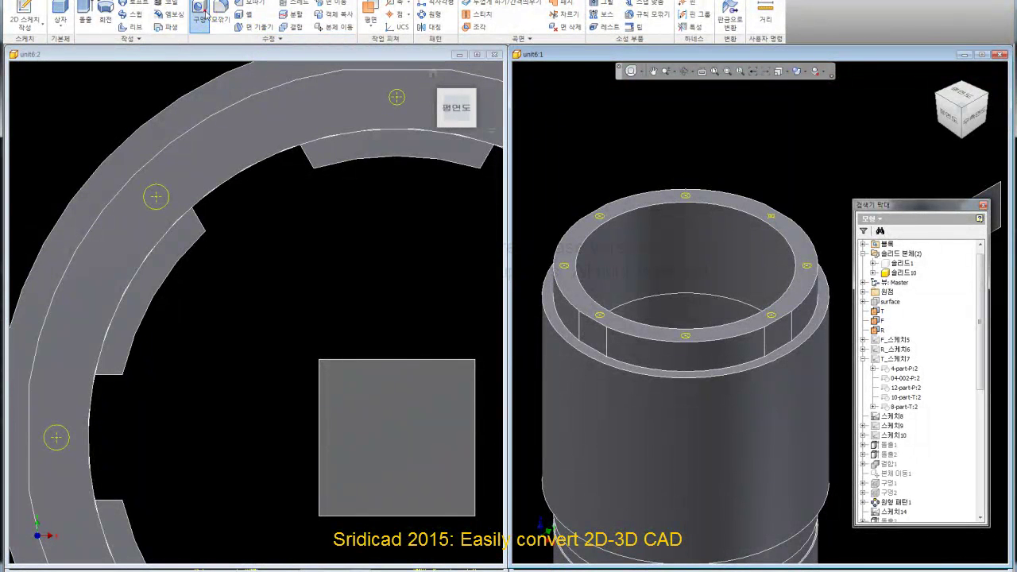
- Create M4x0.7 threaded holes, 15 mm deep, at the sketch points on the flange
click(203, 13)
drag(742, 190, 467, 244)
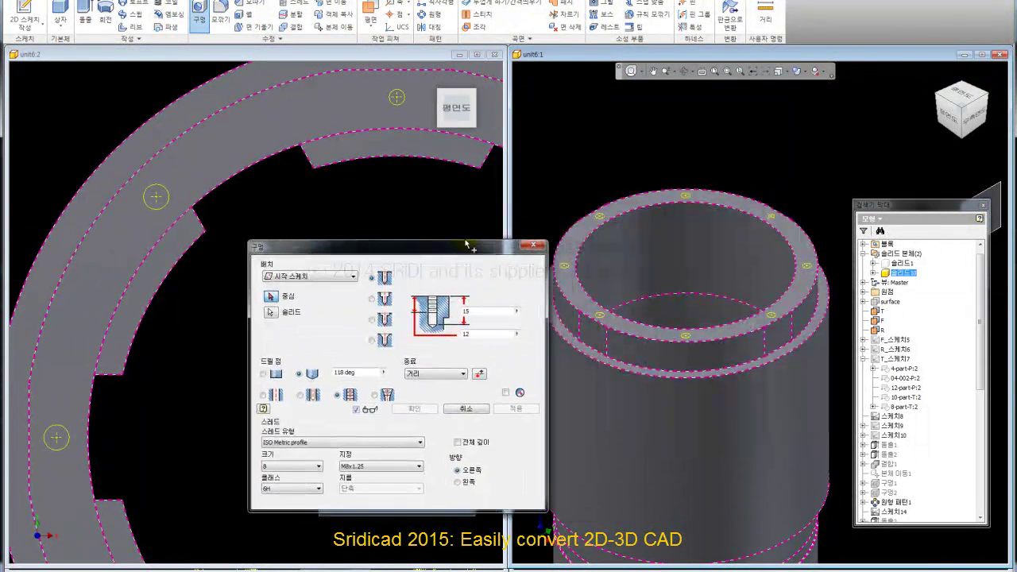
click(873, 349)
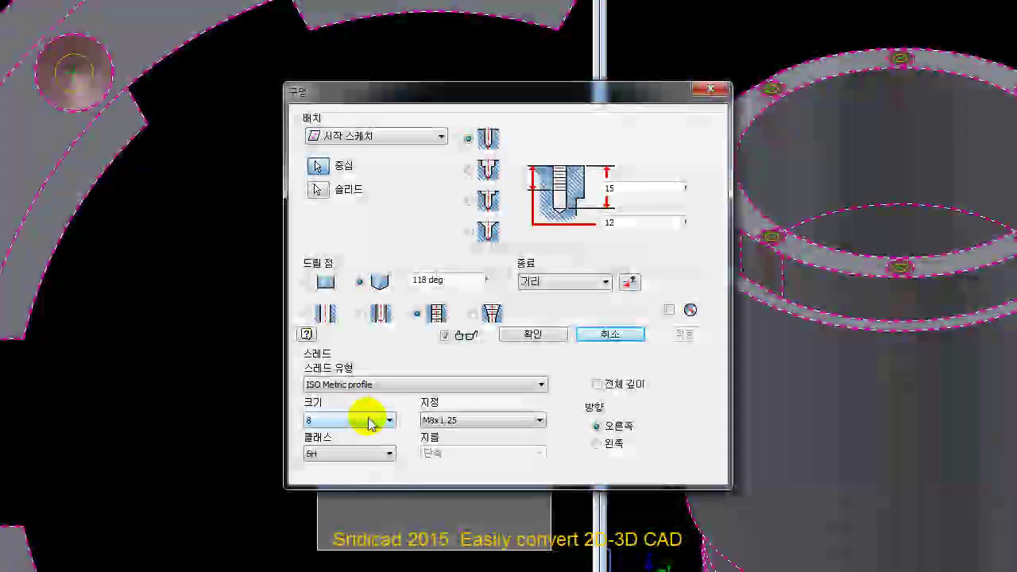
click(371, 419)
scroll(362, 246, up, 2)
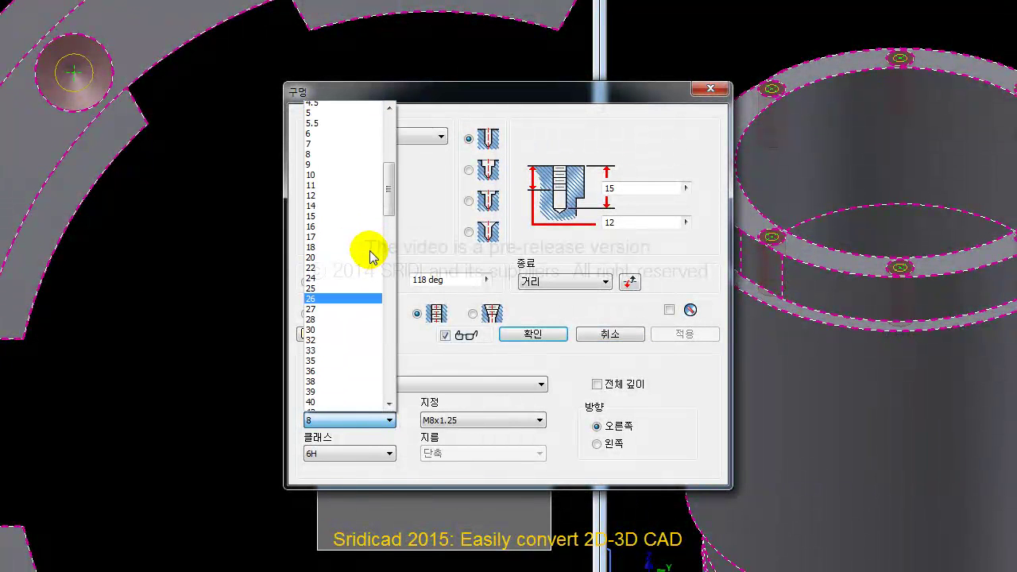
click(319, 109)
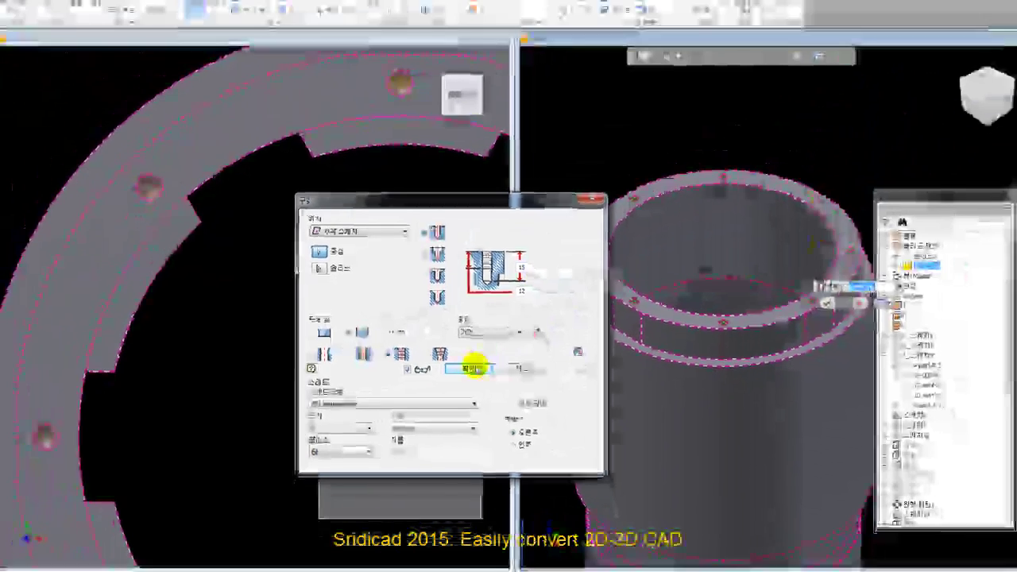
click(532, 334)
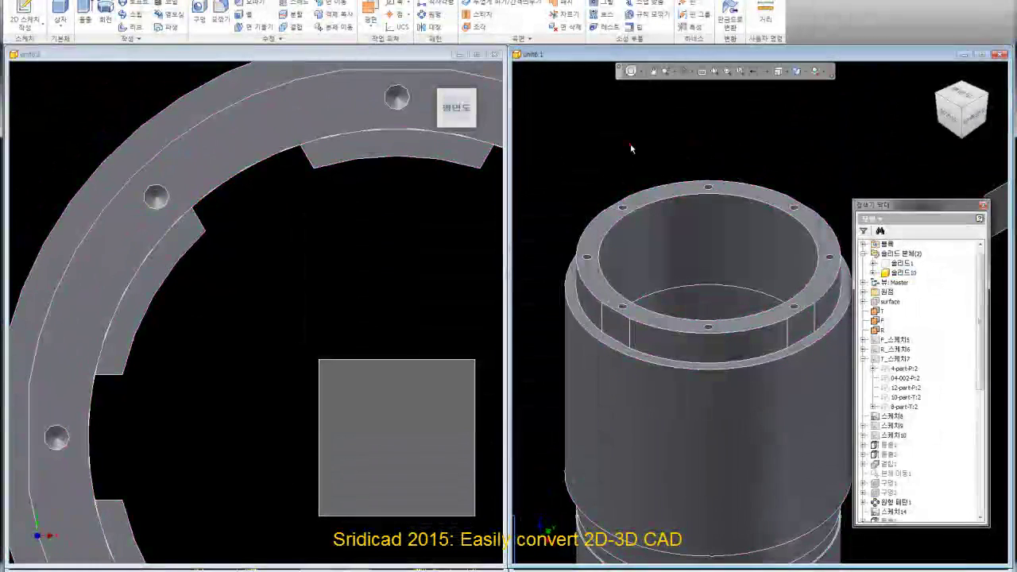
- Bring the flange view of the 2D drawing into view and cancel the running command
scroll(632, 148, down, 3)
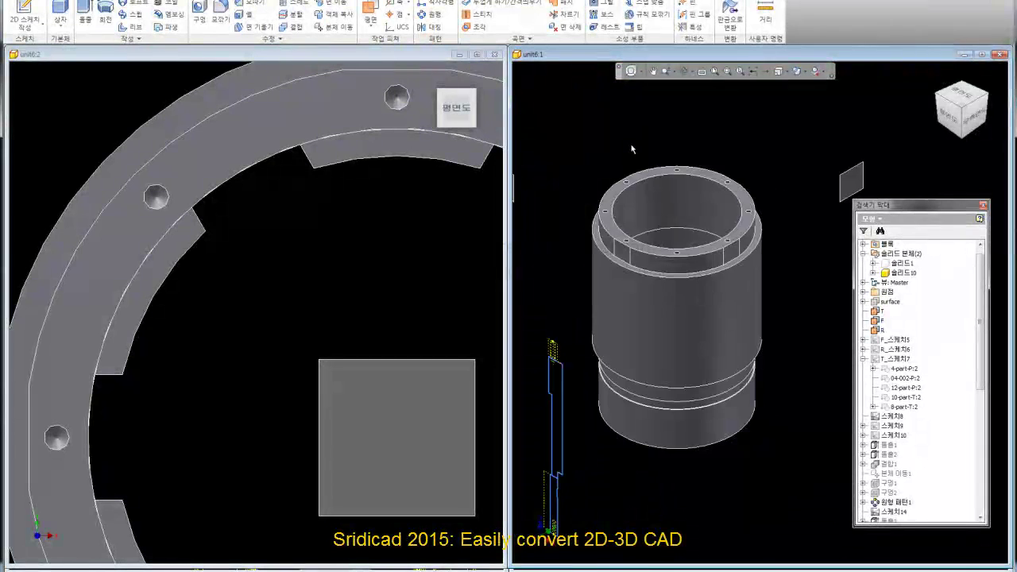
scroll(632, 148, down, 2)
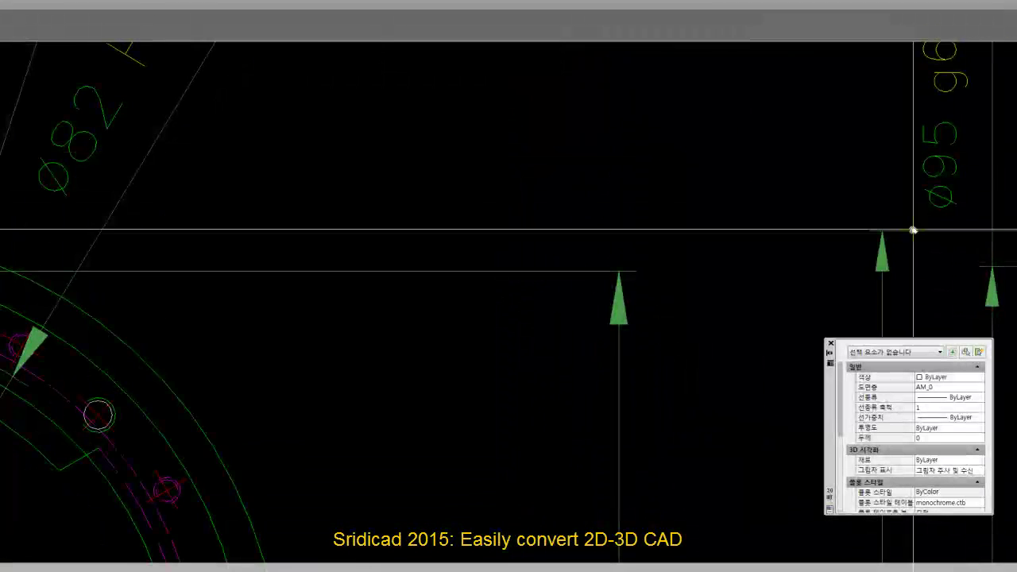
scroll(328, 255, up, 4)
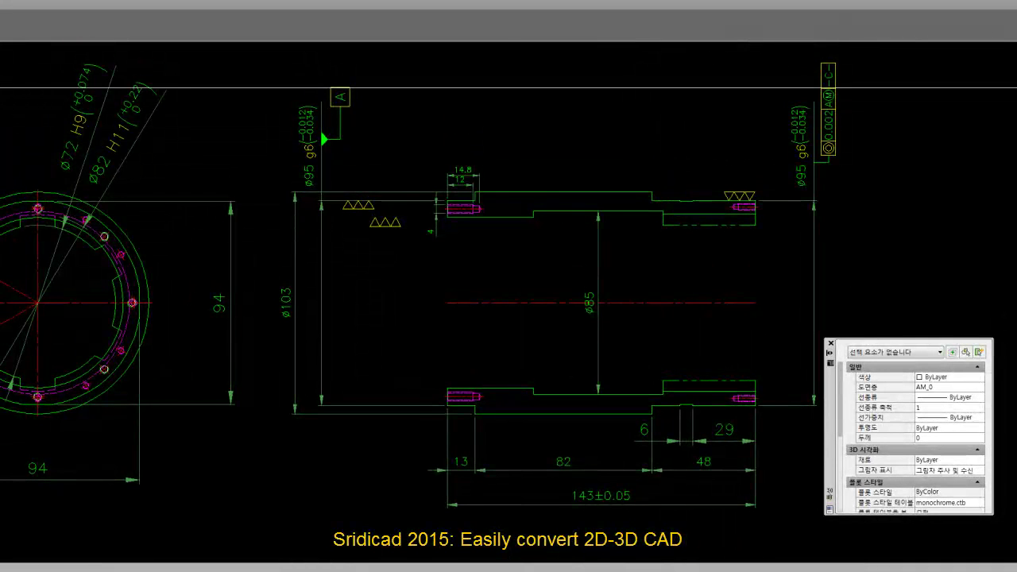
scroll(731, 199, up, 4)
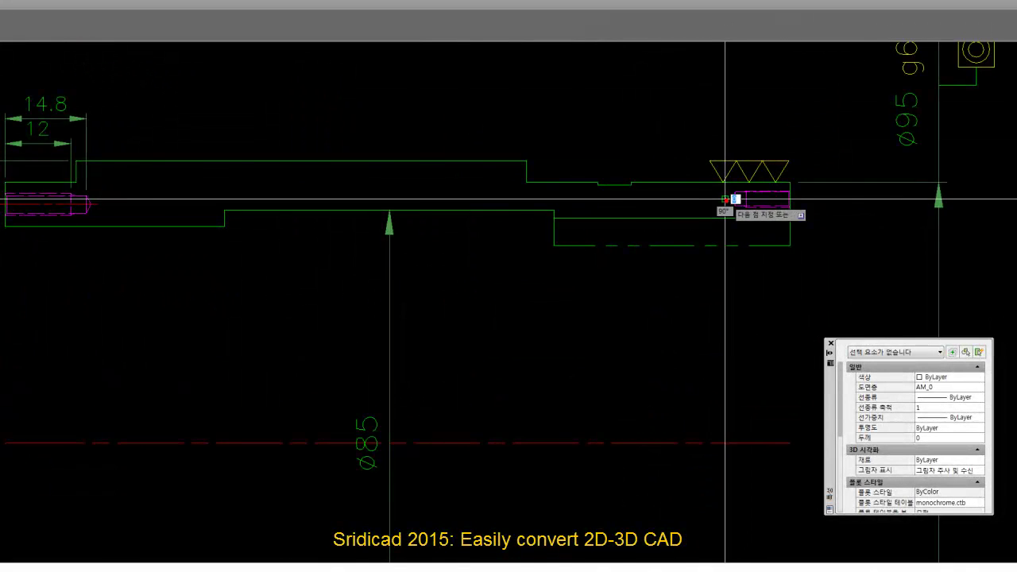
scroll(725, 199, down, 6)
middle_drag(476, 227, 944, 211)
scroll(945, 211, up, 1)
scroll(145, 176, up, 3)
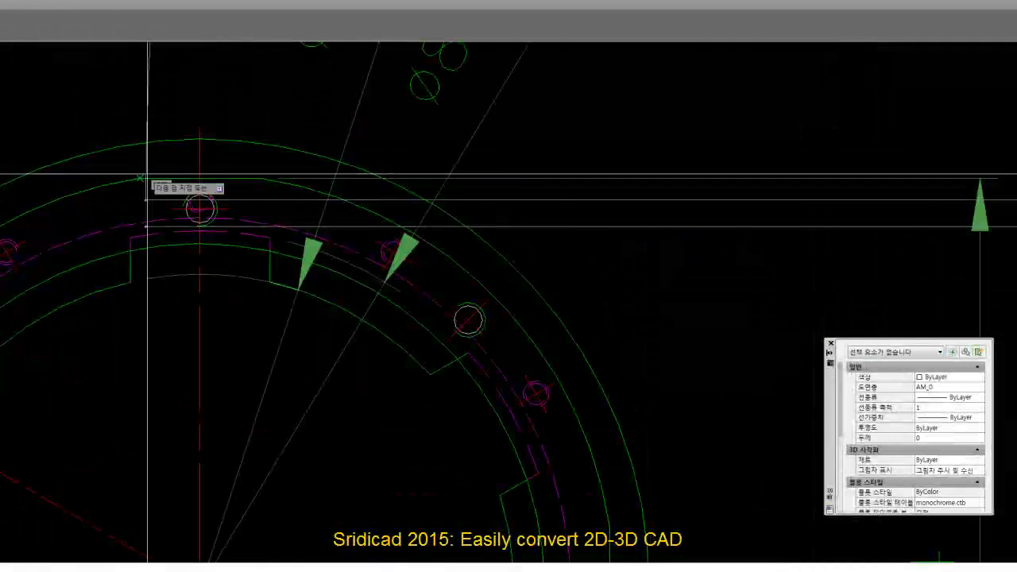
scroll(145, 176, up, 3)
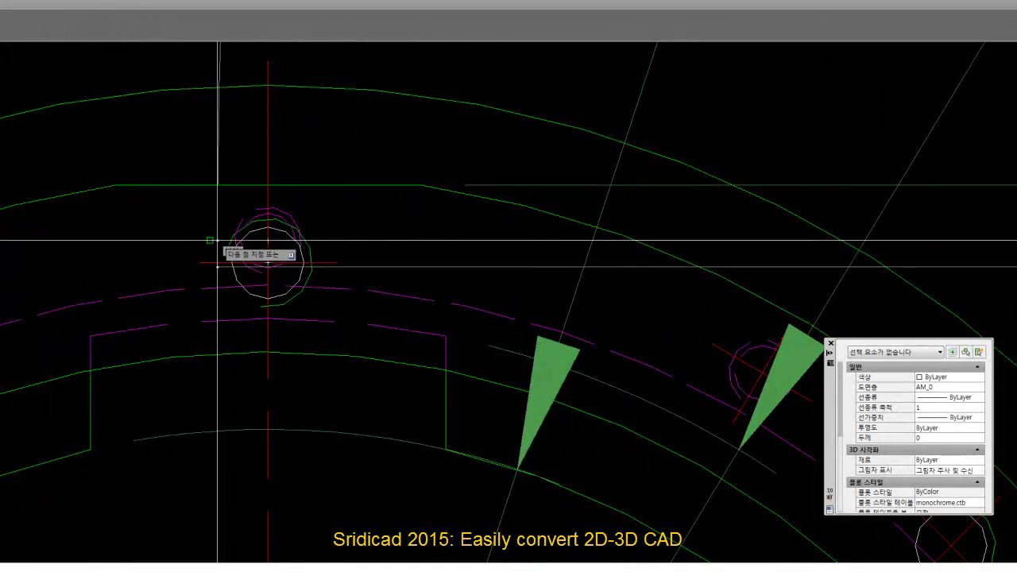
right_click(178, 226)
click(204, 241)
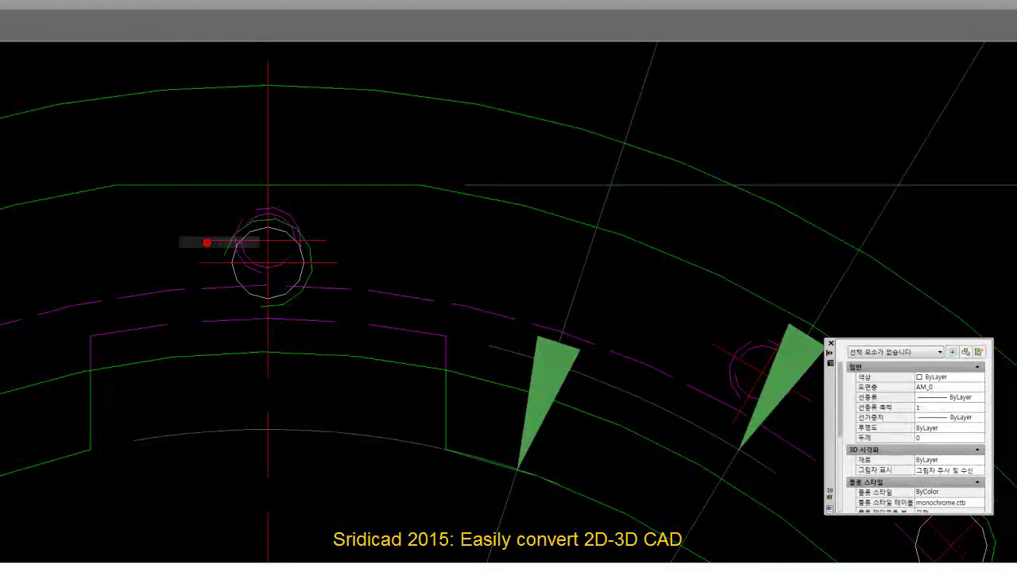
- Select two threaded holes on the flange ring
click(284, 213)
scroll(322, 181, down, 5)
click(139, 225)
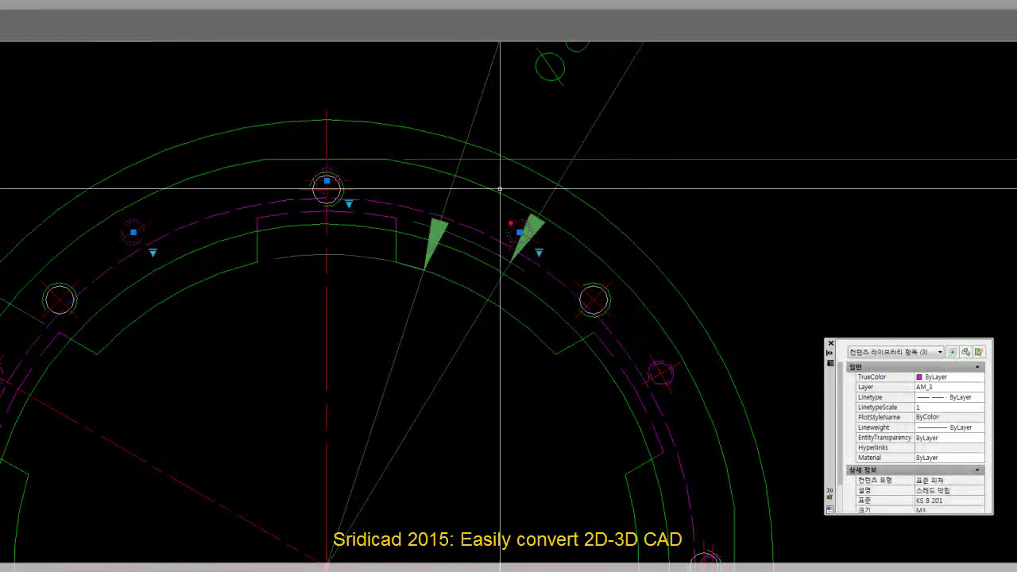
- Add one more hole, then clear the selection and pan to centre the flange ring
scroll(500, 189, down, 5)
click(563, 254)
scroll(596, 338, up, 5)
scroll(588, 308, up, 4)
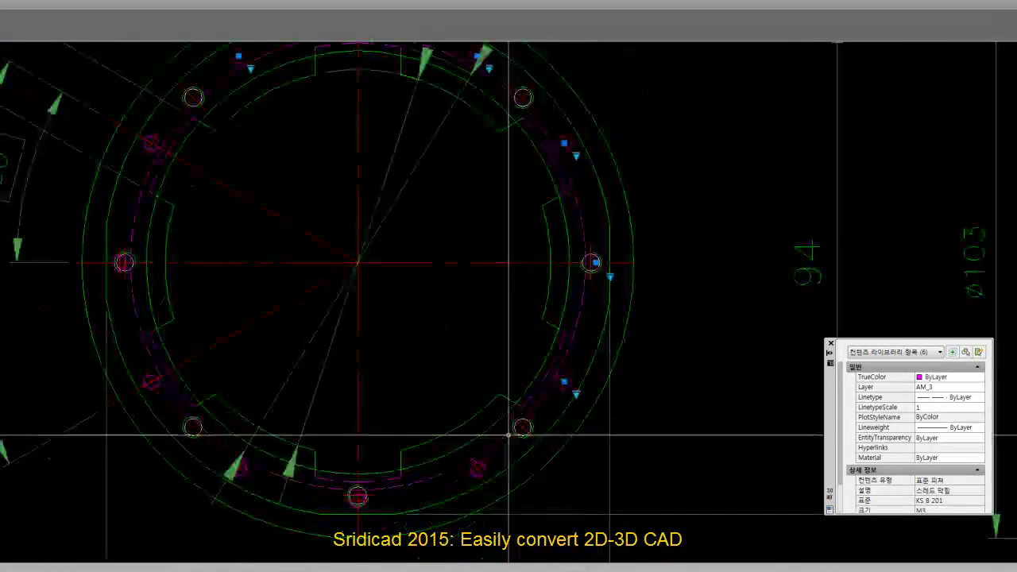
scroll(363, 499, up, 4)
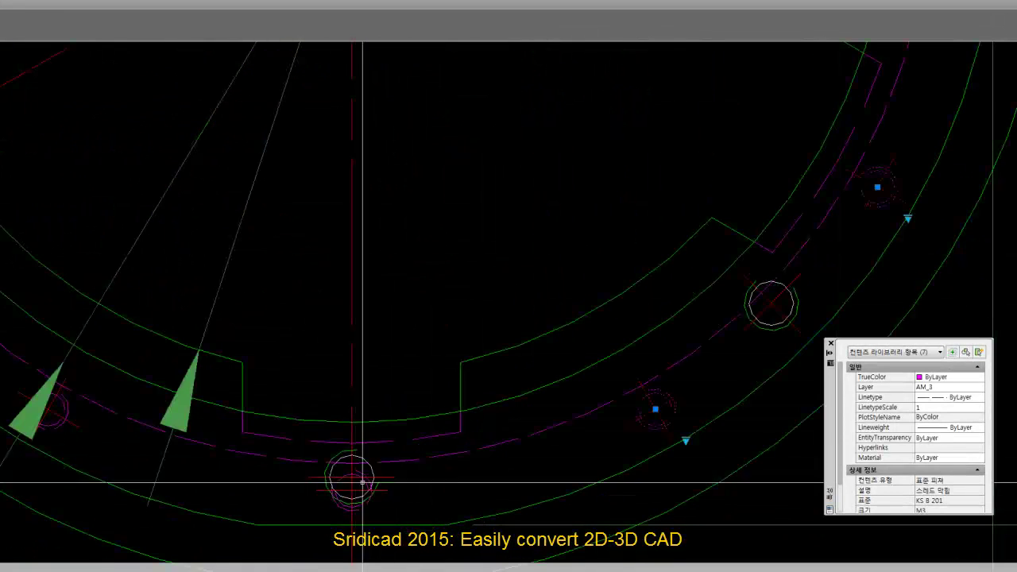
scroll(426, 471, down, 4)
key(Escape)
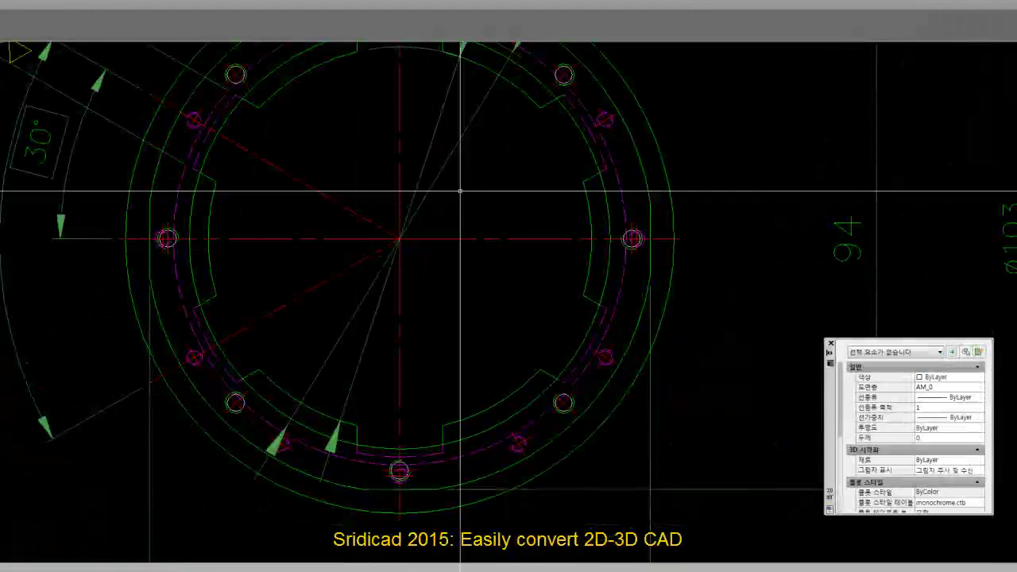
middle_drag(465, 188, 468, 226)
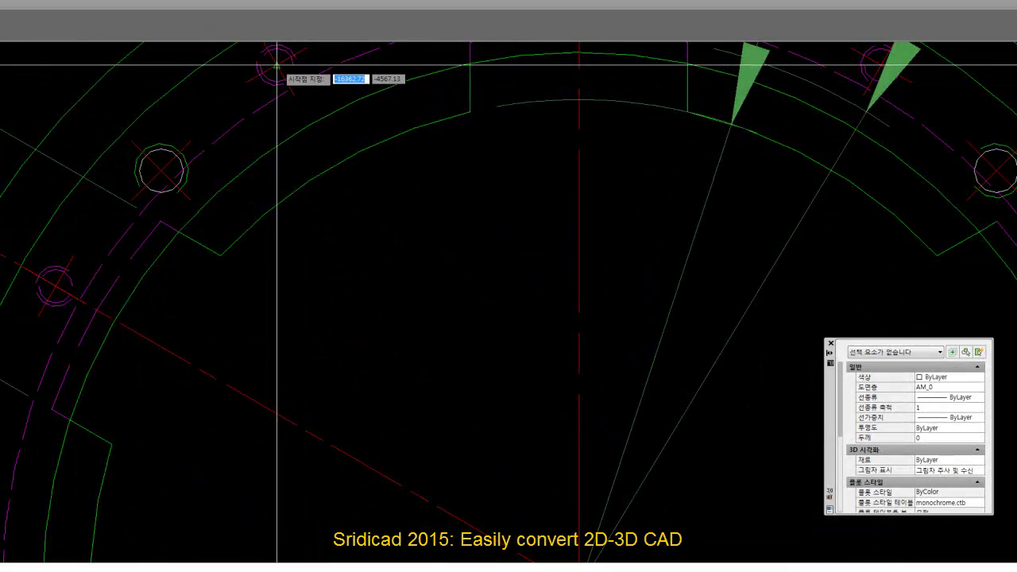
- Run the polyline between bolt-hole centres with Center snap, zooming in and out around the ring
shift+right_click(342, 177)
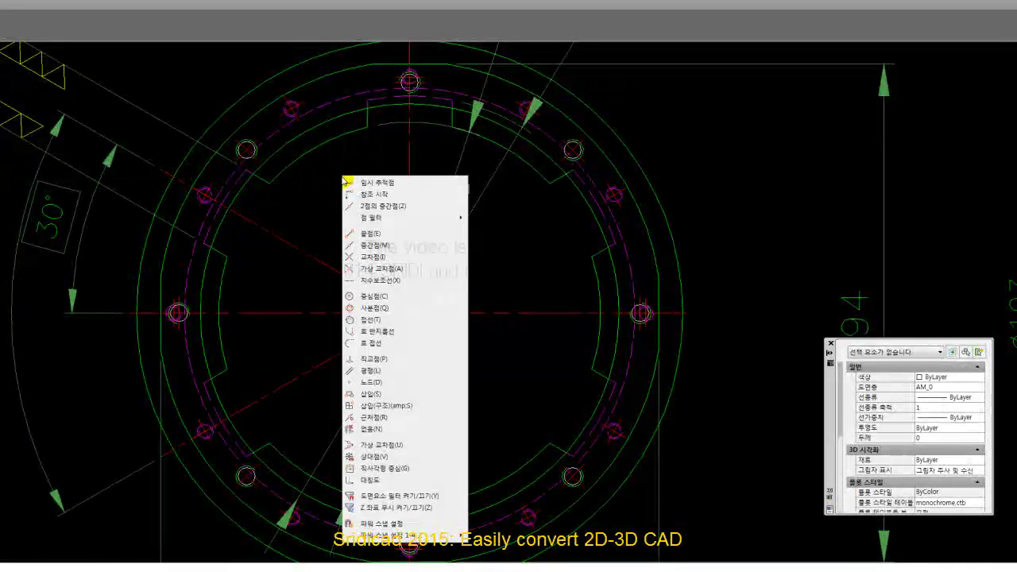
click(364, 295)
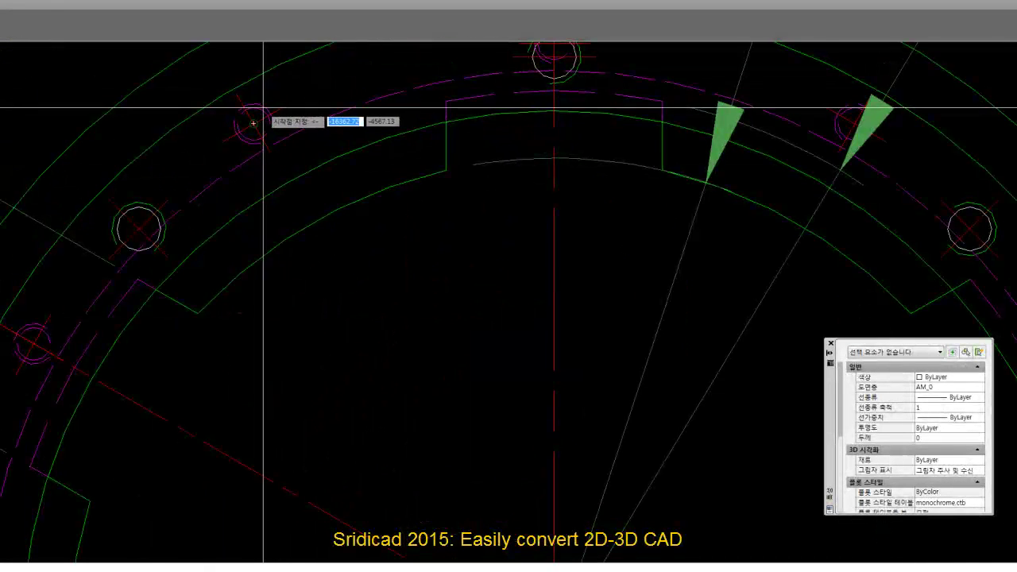
scroll(455, 80, up, 5)
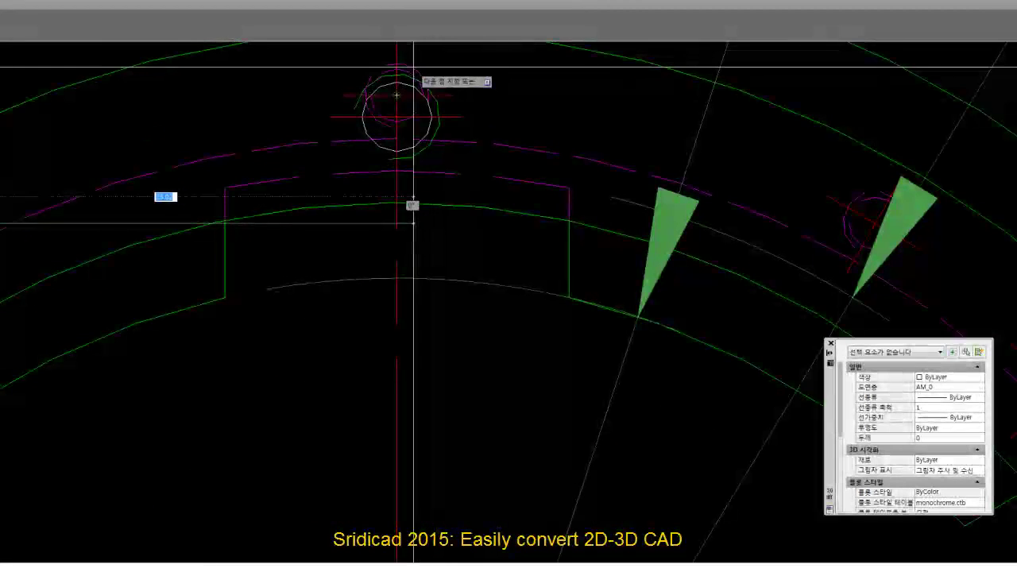
scroll(453, 75, down, 5)
scroll(600, 119, up, 5)
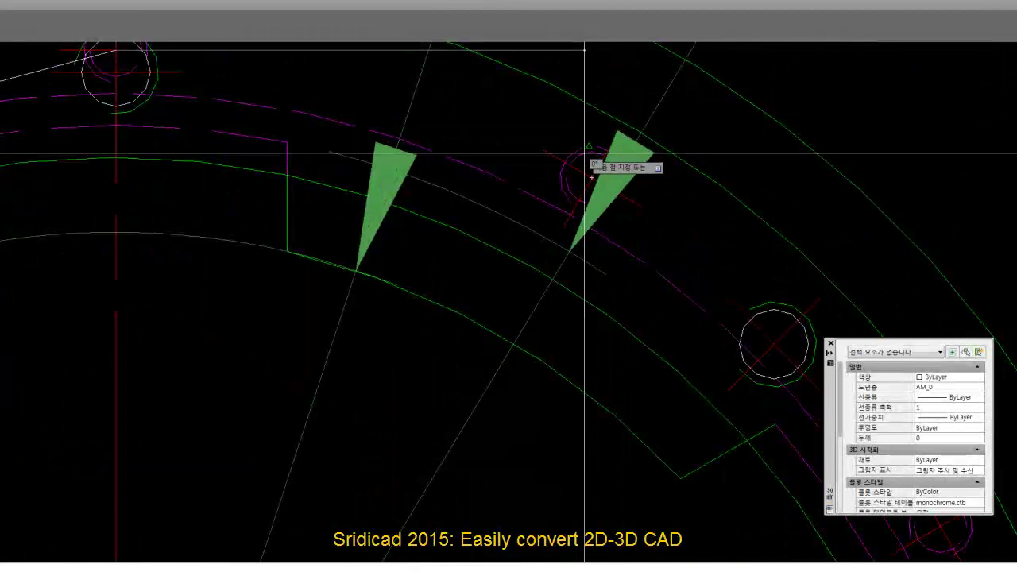
scroll(556, 183, up, 5)
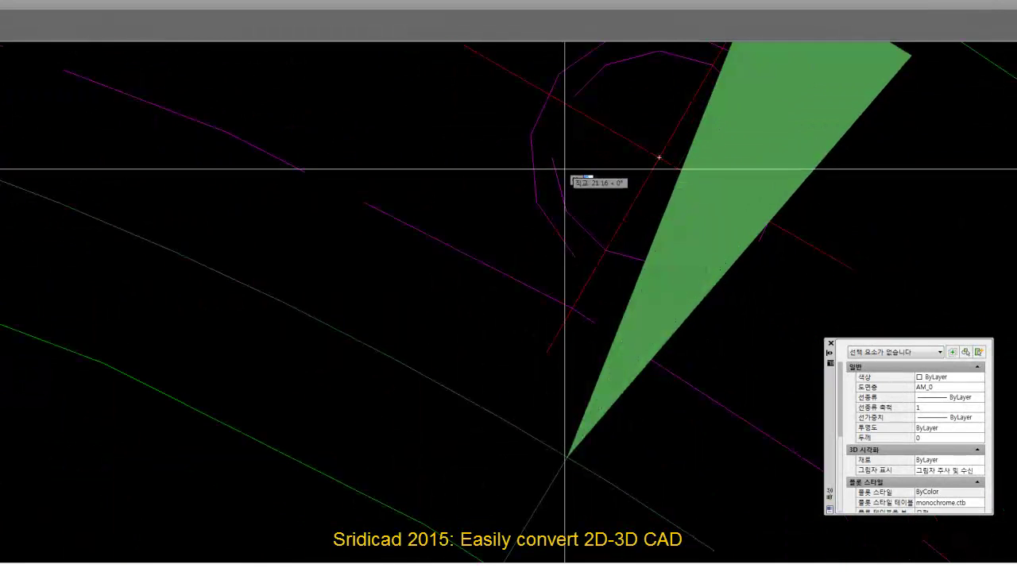
scroll(535, 229, down, 3)
scroll(502, 308, down, 3)
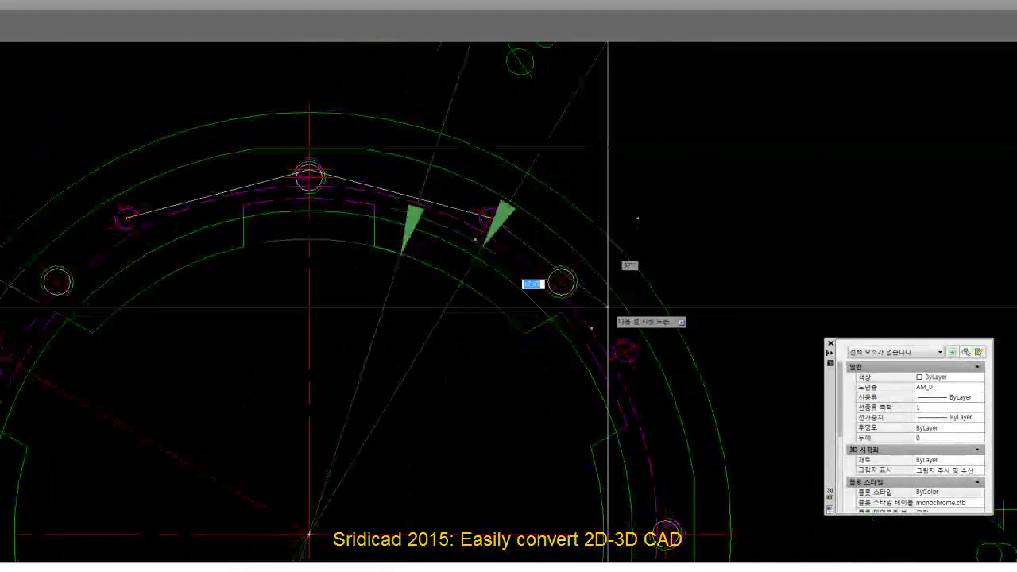
scroll(633, 339, up, 2)
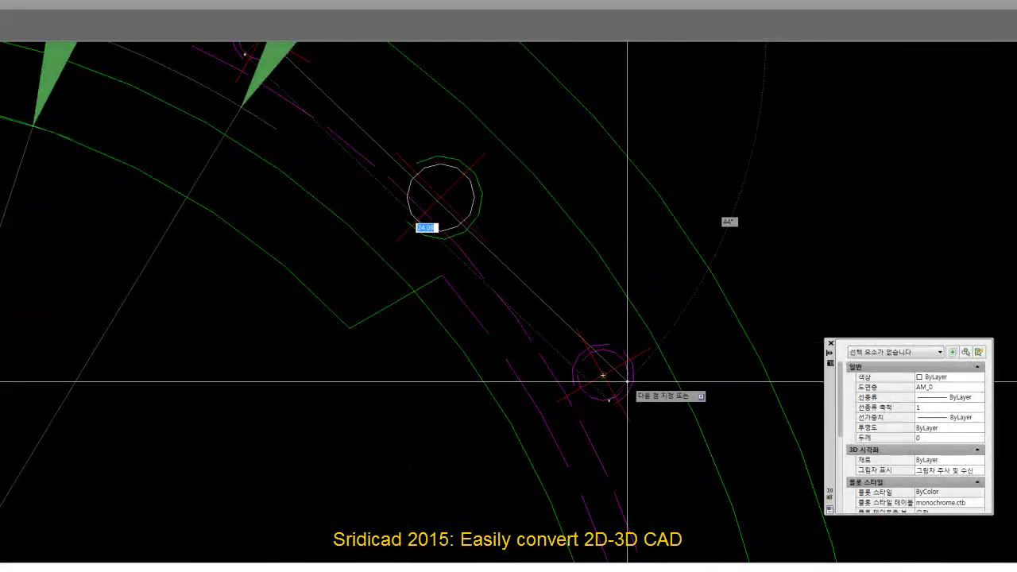
scroll(627, 378, down, 5)
scroll(662, 417, up, 4)
scroll(560, 354, down, 4)
scroll(609, 333, up, 3)
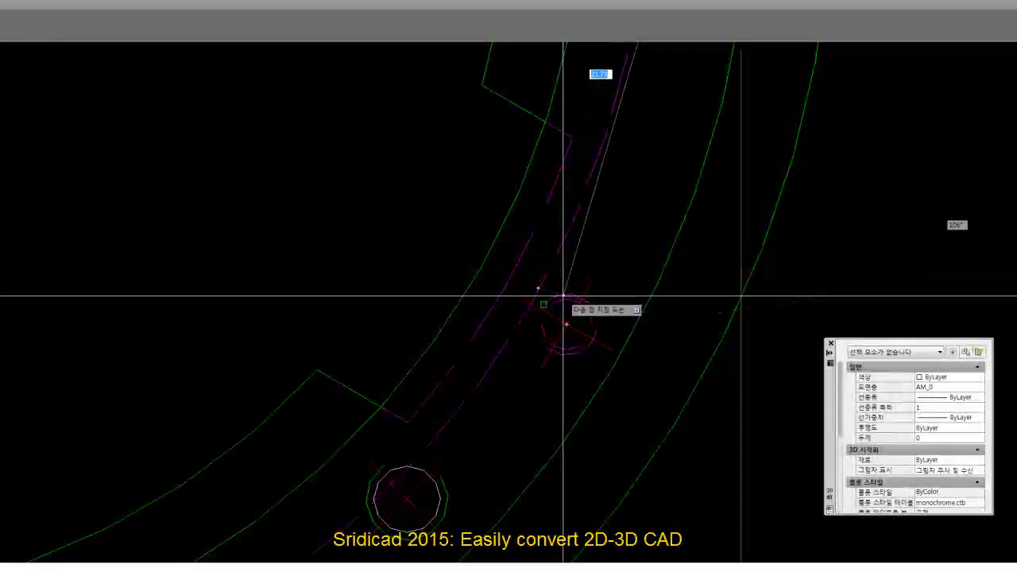
scroll(564, 296, down, 3)
scroll(585, 302, down, 2)
scroll(537, 317, up, 5)
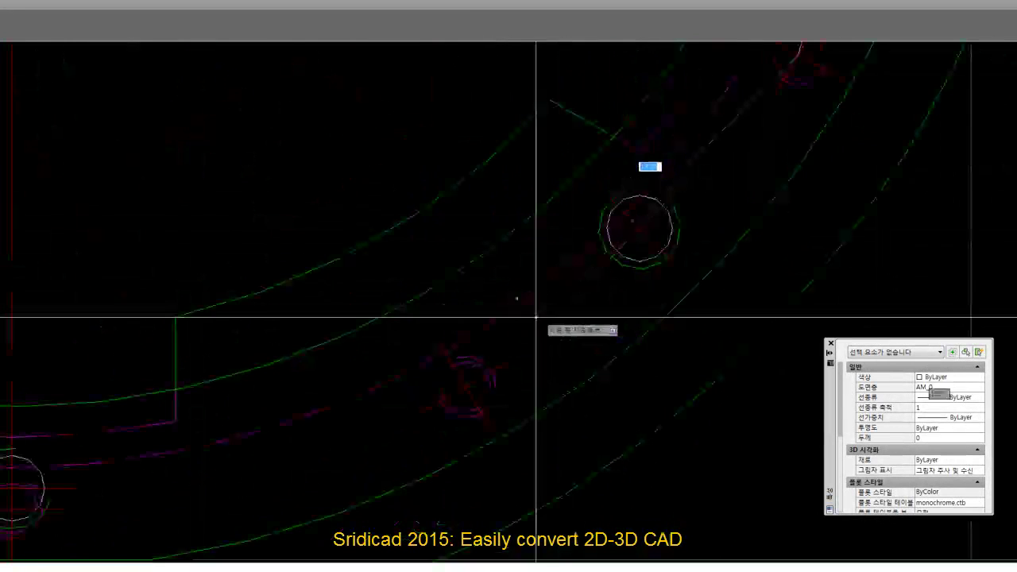
scroll(674, 318, down, 3)
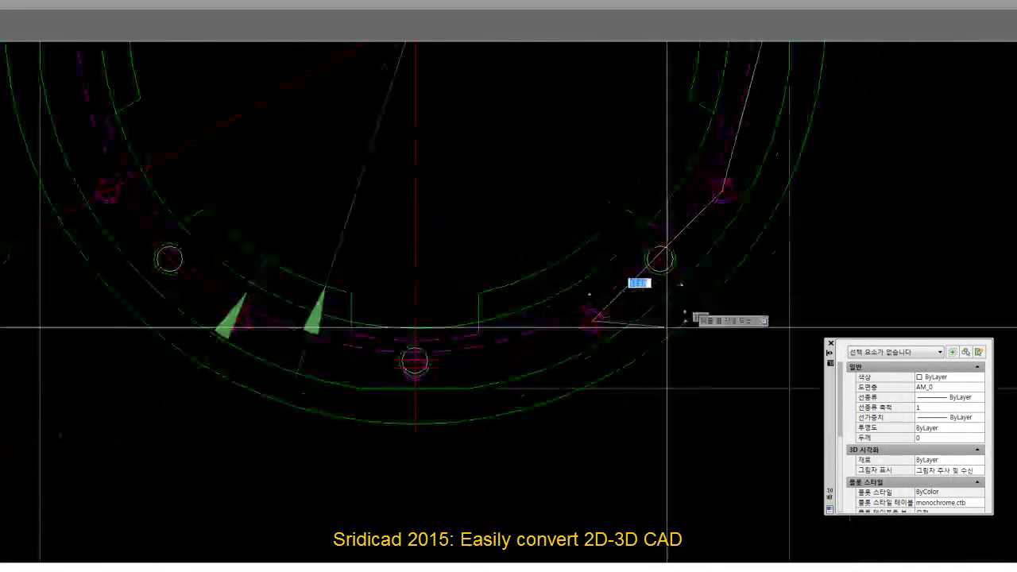
scroll(390, 374, up, 3)
scroll(484, 357, up, 2)
scroll(640, 386, down, 3)
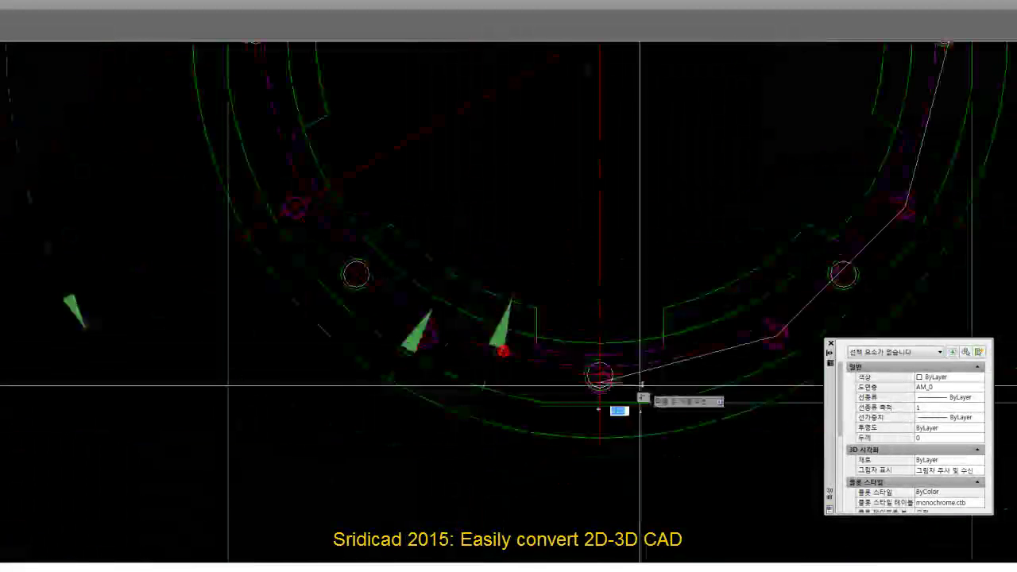
scroll(431, 341, up, 3)
scroll(401, 310, down, 3)
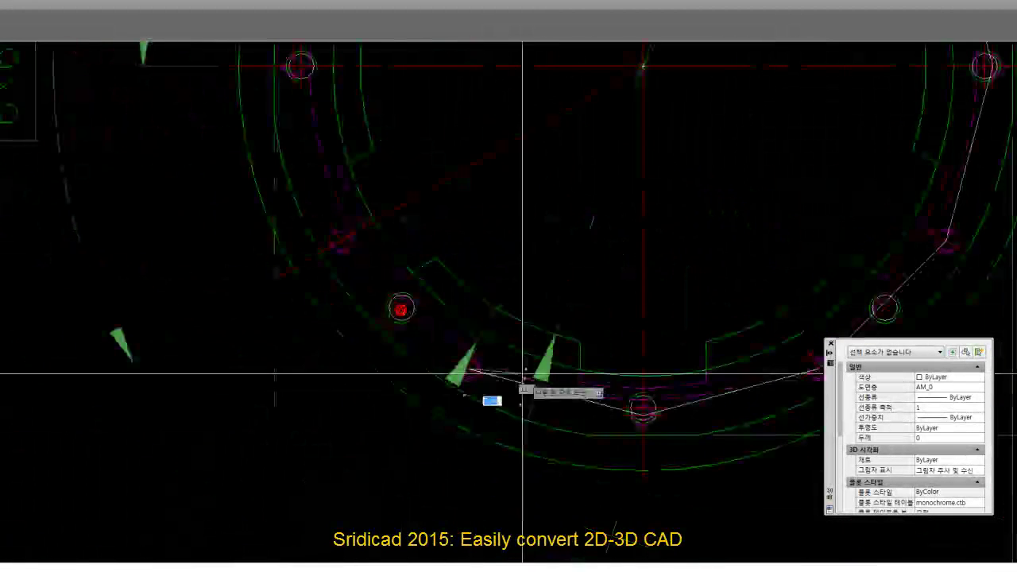
scroll(345, 238, up, 3)
scroll(364, 261, up, 1)
scroll(364, 262, down, 1)
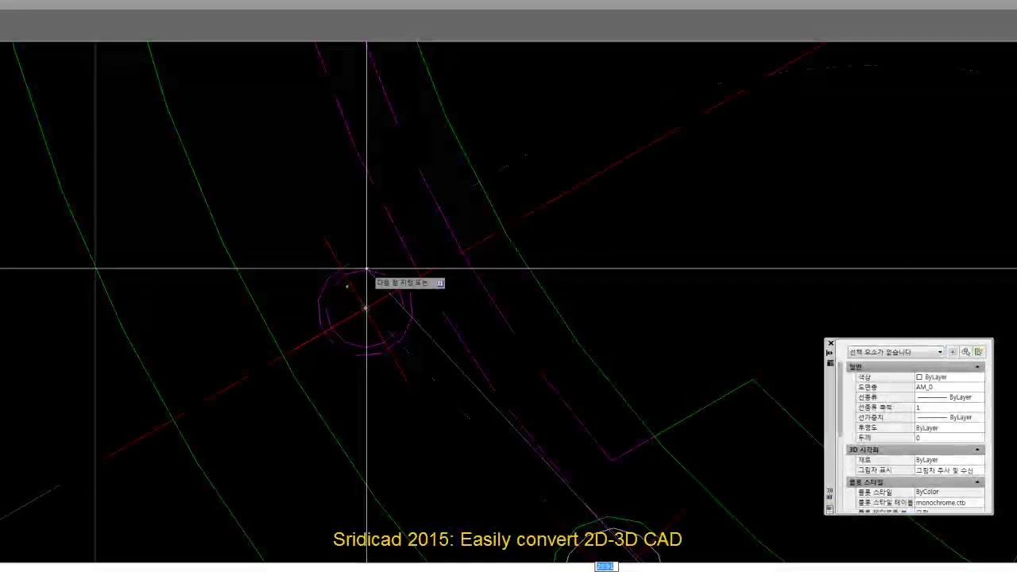
scroll(363, 272, down, 2)
scroll(385, 220, up, 3)
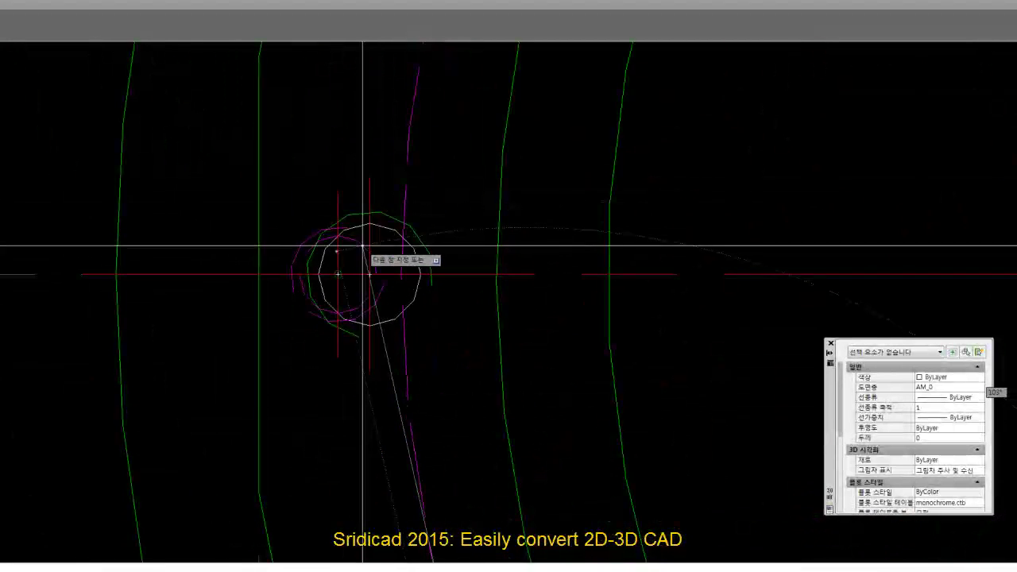
scroll(338, 274, down, 3)
scroll(391, 143, up, 3)
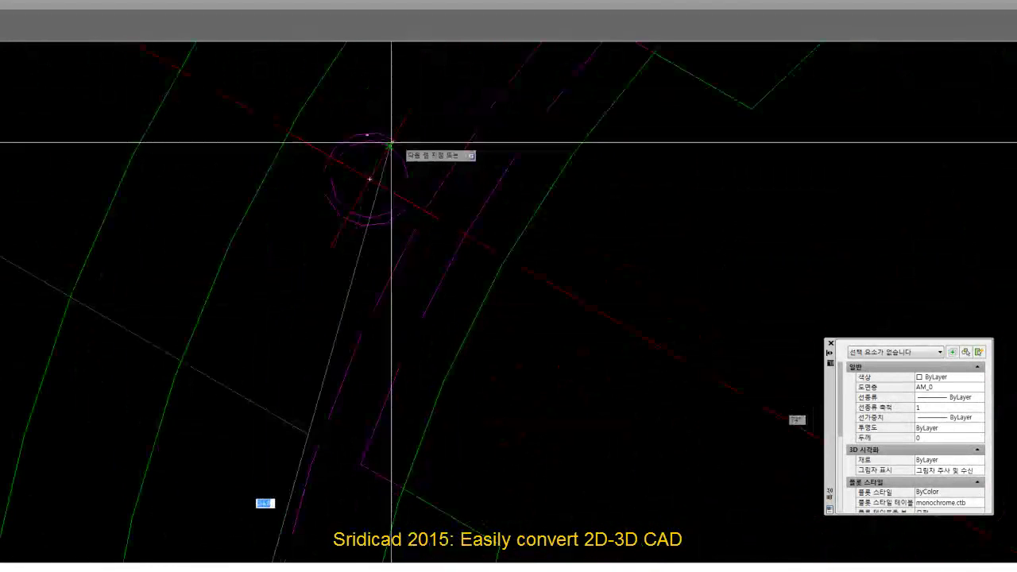
scroll(371, 143, up, 3)
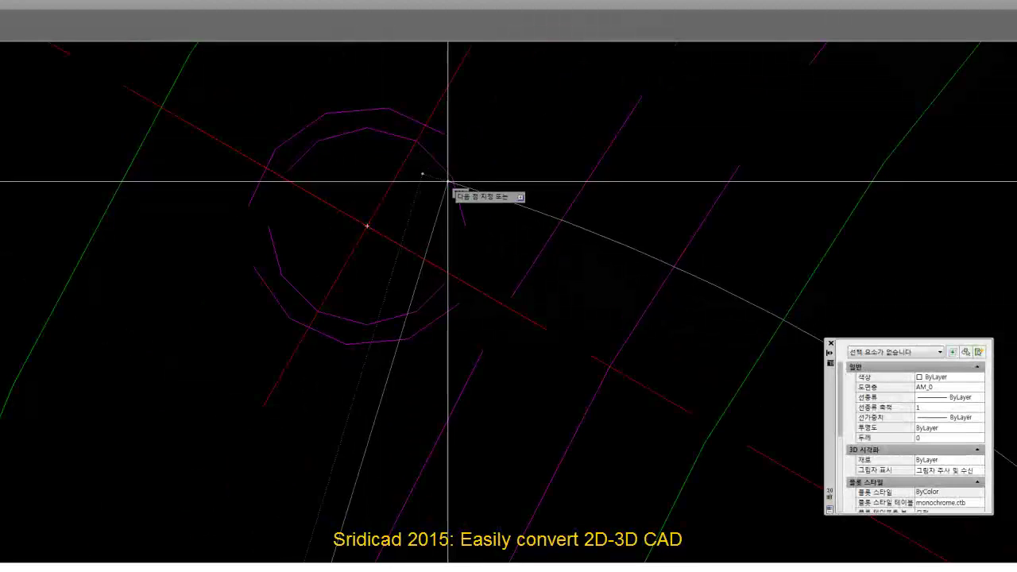
scroll(367, 283, down, 3)
scroll(408, 204, up, 3)
scroll(431, 130, down, 3)
scroll(397, 148, up, 3)
- Close the bolt-hole polyline and check a vertex grip without changing its shape
right_click(439, 107)
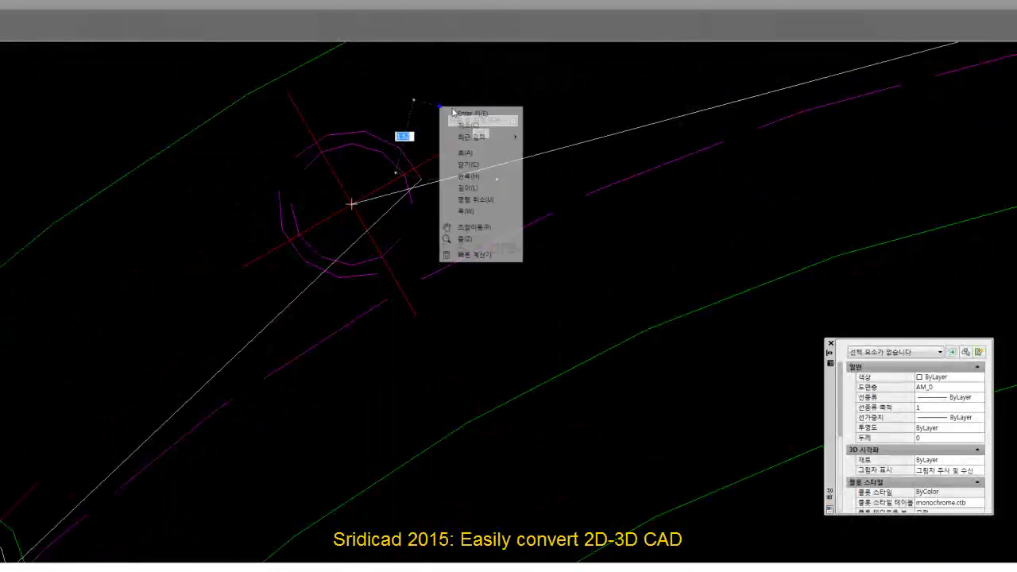
click(460, 112)
click(397, 204)
mouse_move(125, 49)
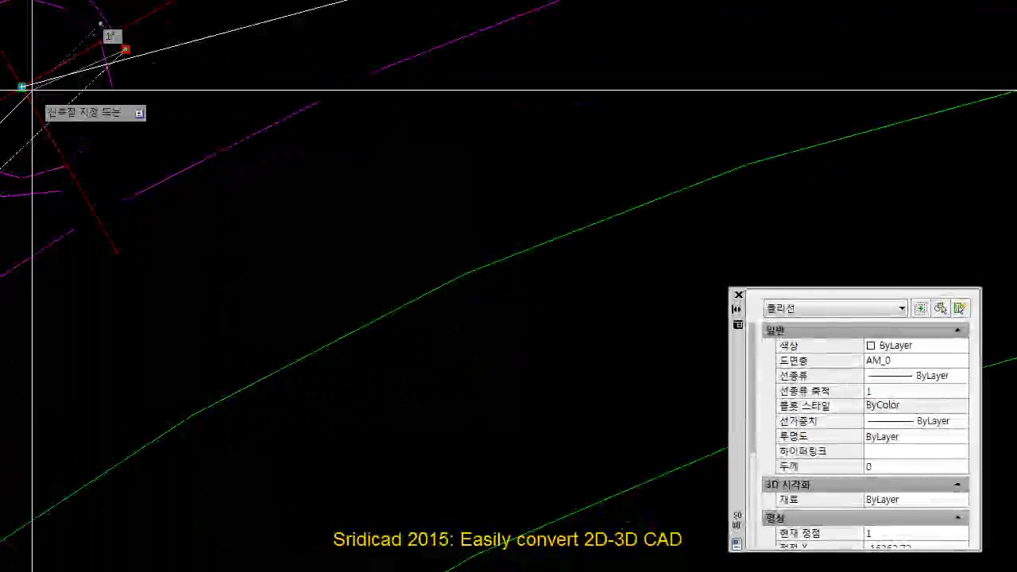
click(145, 130)
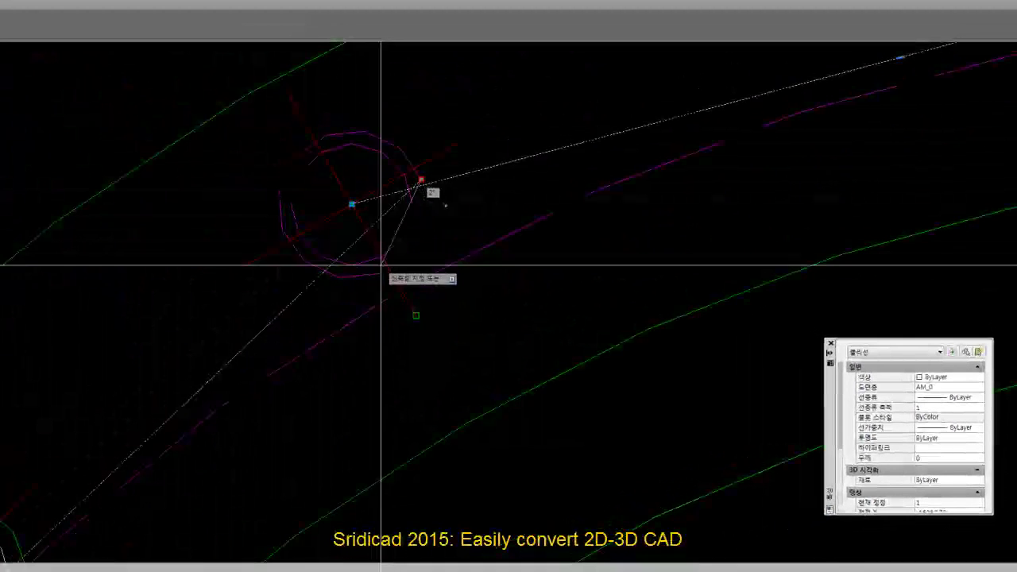
click(352, 204)
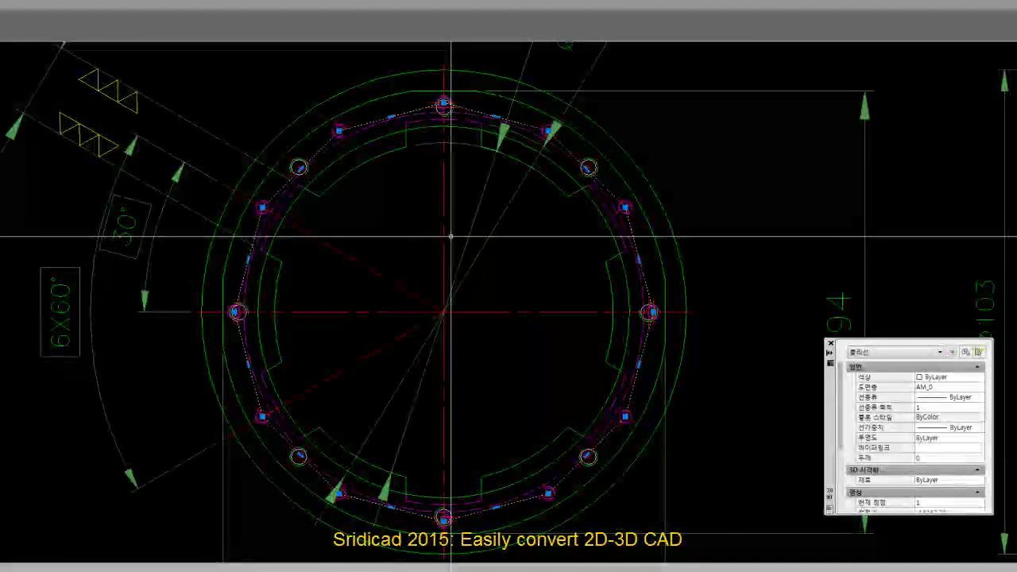
- Clear the selection, reselect the closed polyline, then start the CIRCLE command
key(Escape)
scroll(533, 121, up, 4)
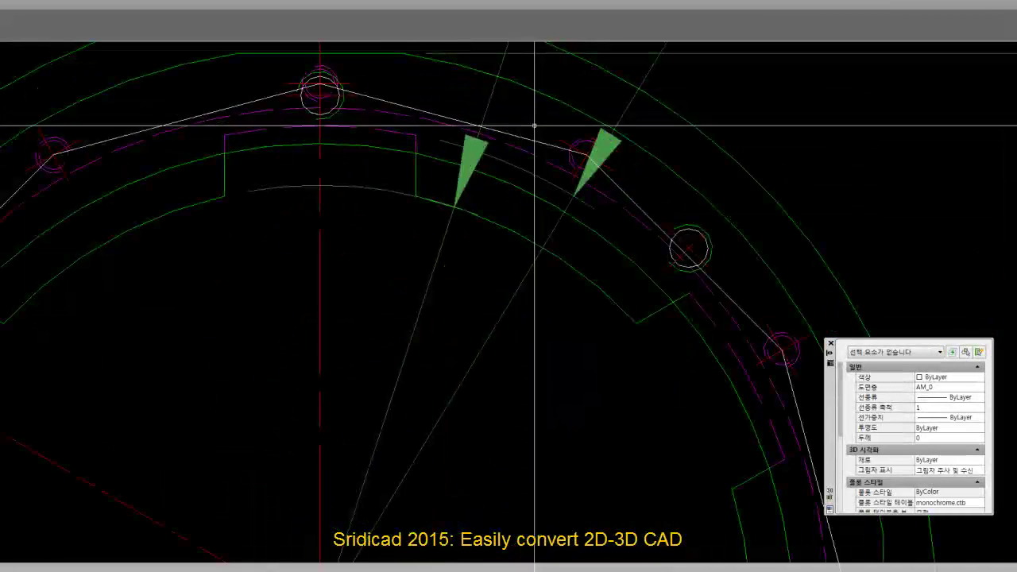
click(529, 138)
scroll(529, 138, down, 4)
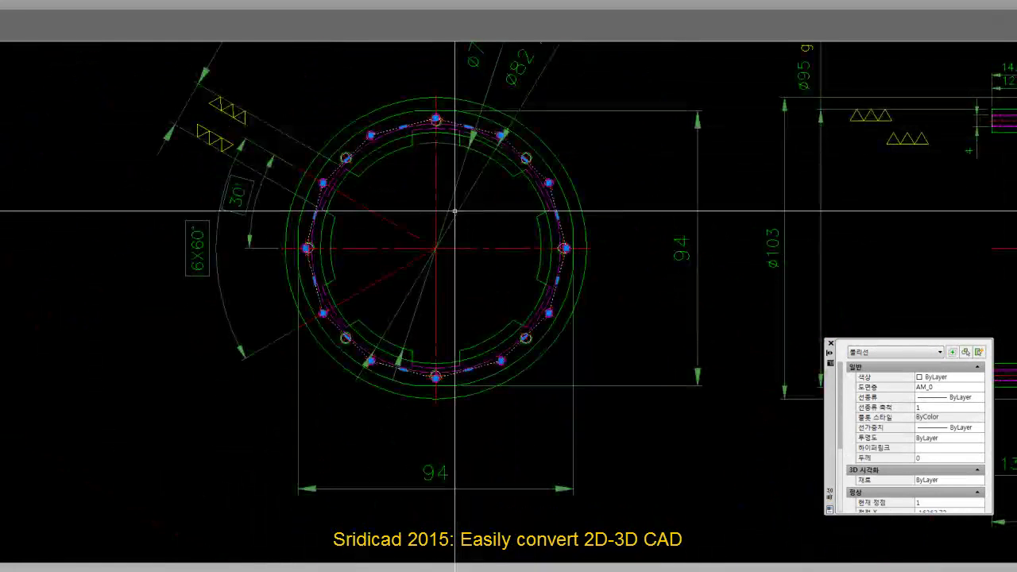
key(Return)
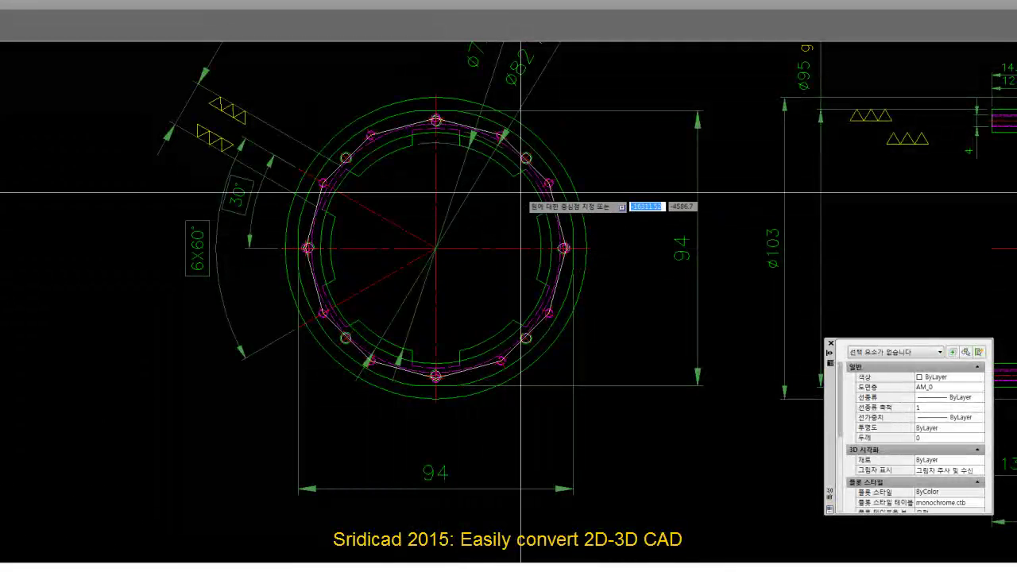
- Draw a small circle snapped to the flange centre, then select it with the polygon and copy both
scroll(522, 181, up, 4)
right_click(469, 214)
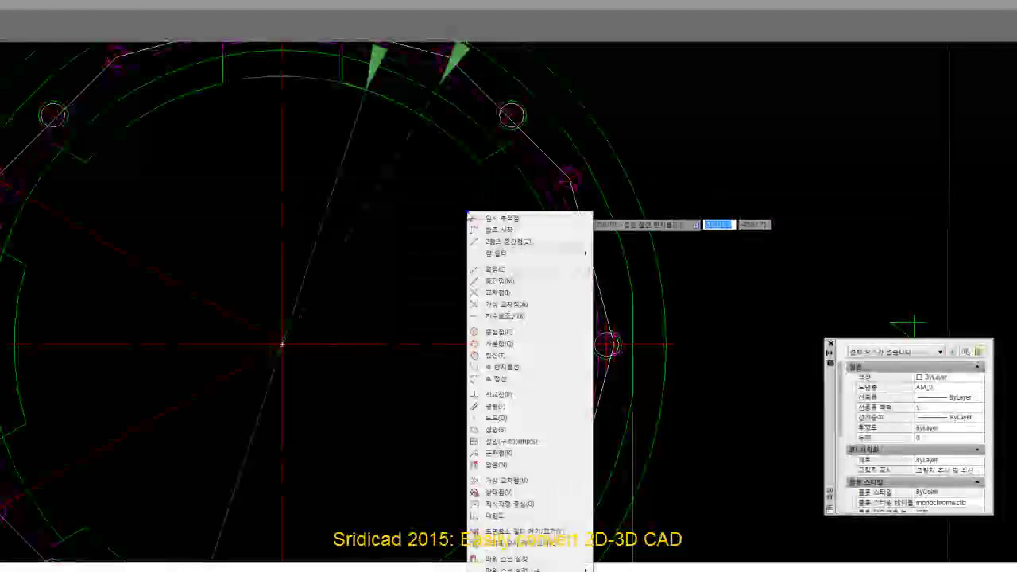
click(496, 335)
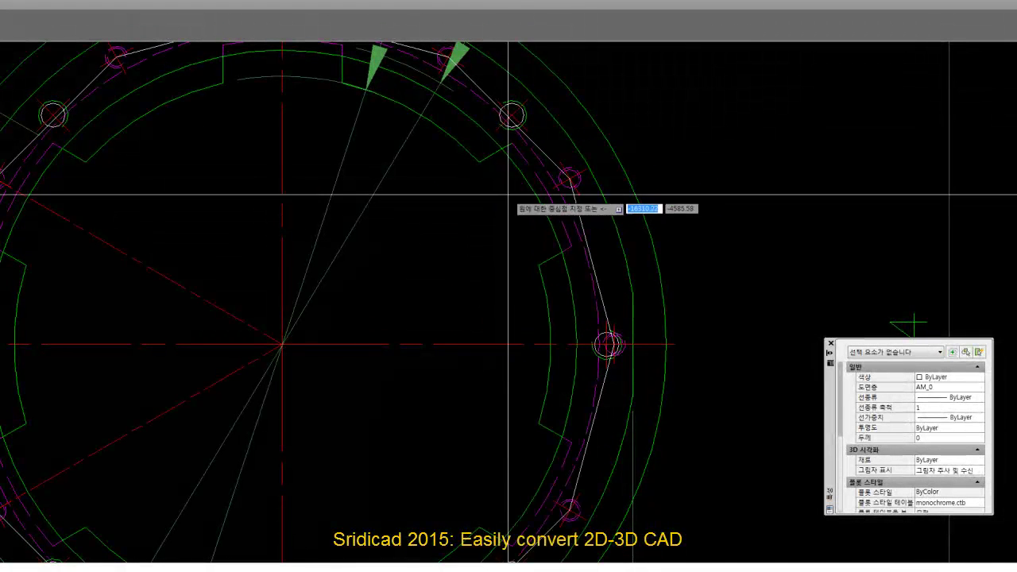
click(282, 344)
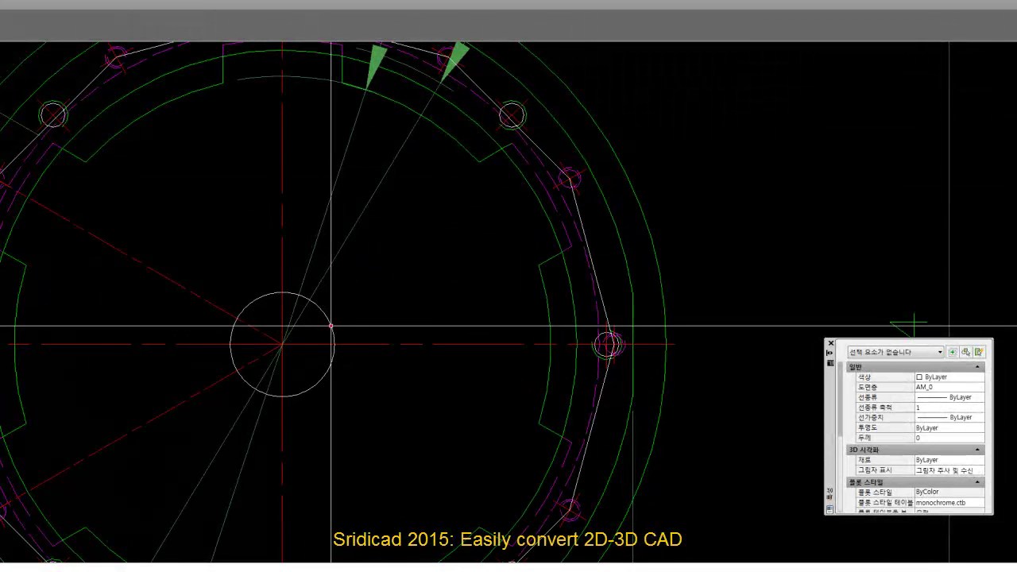
key(Return)
click(324, 324)
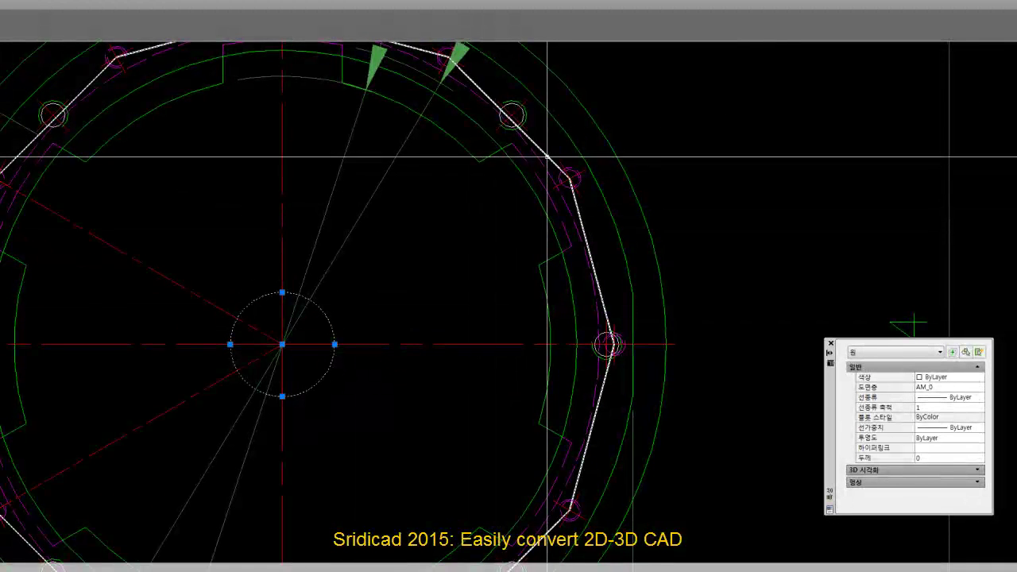
scroll(491, 225, down, 2)
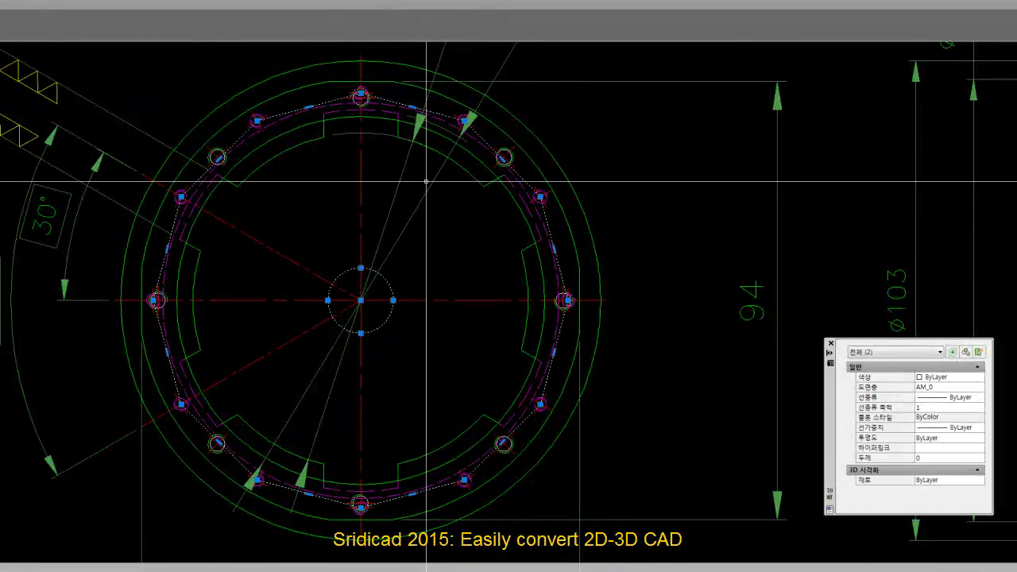
key(Delete)
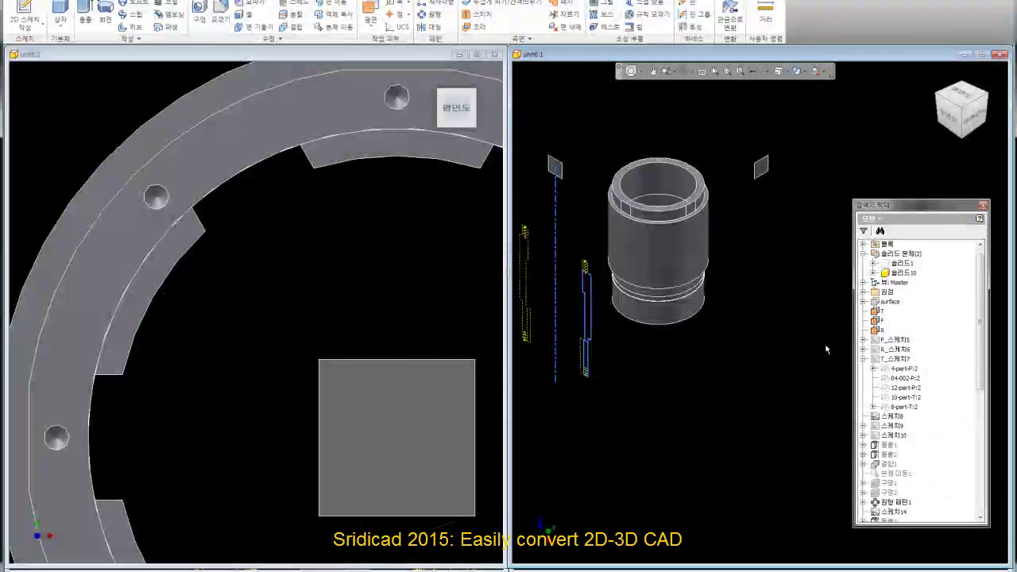
- Zoom out and recentre the model, then use the ViewCube to view the cylinder from below
scroll(721, 213, down, 3)
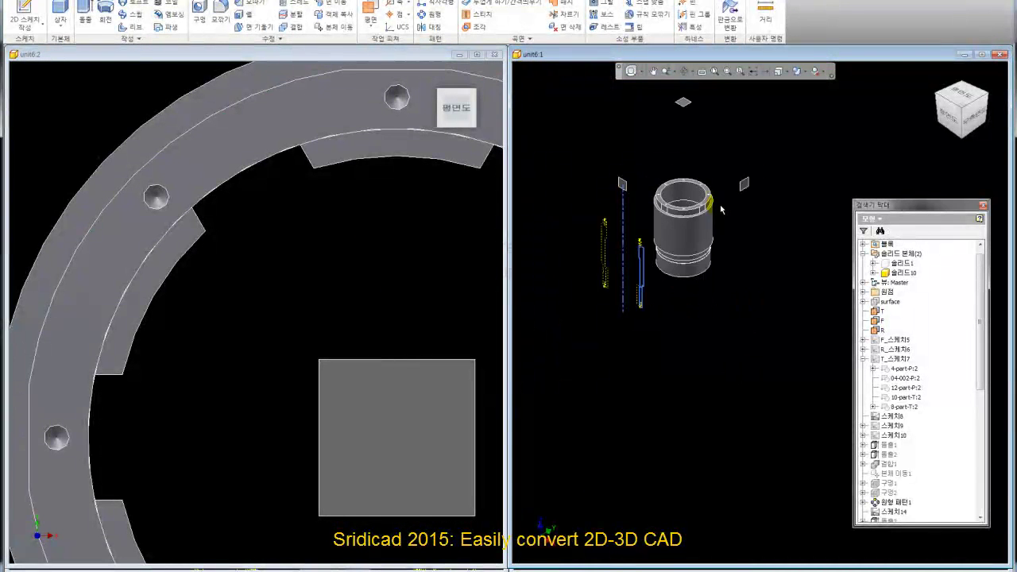
middle_drag(714, 155, 722, 190)
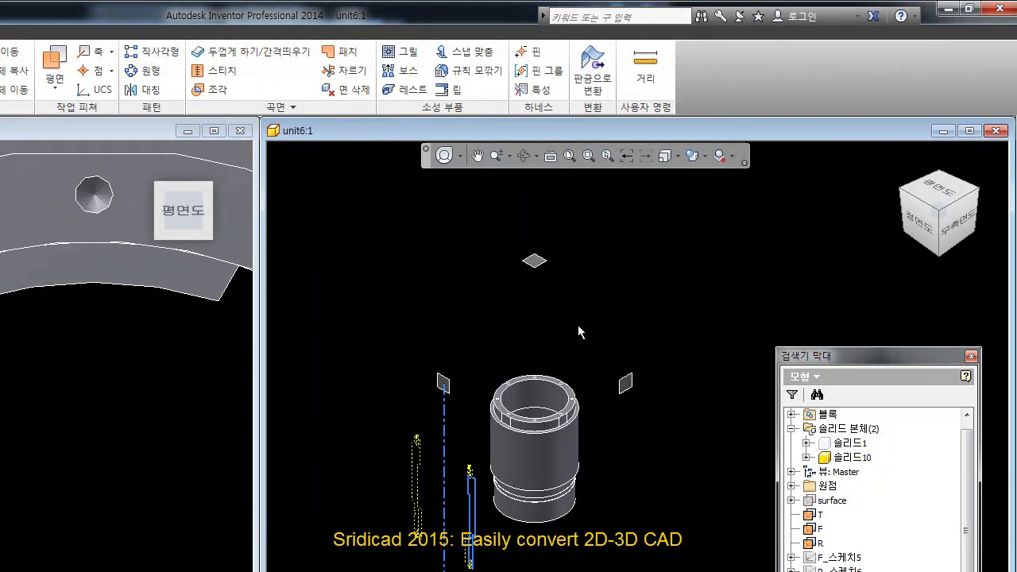
click(577, 325)
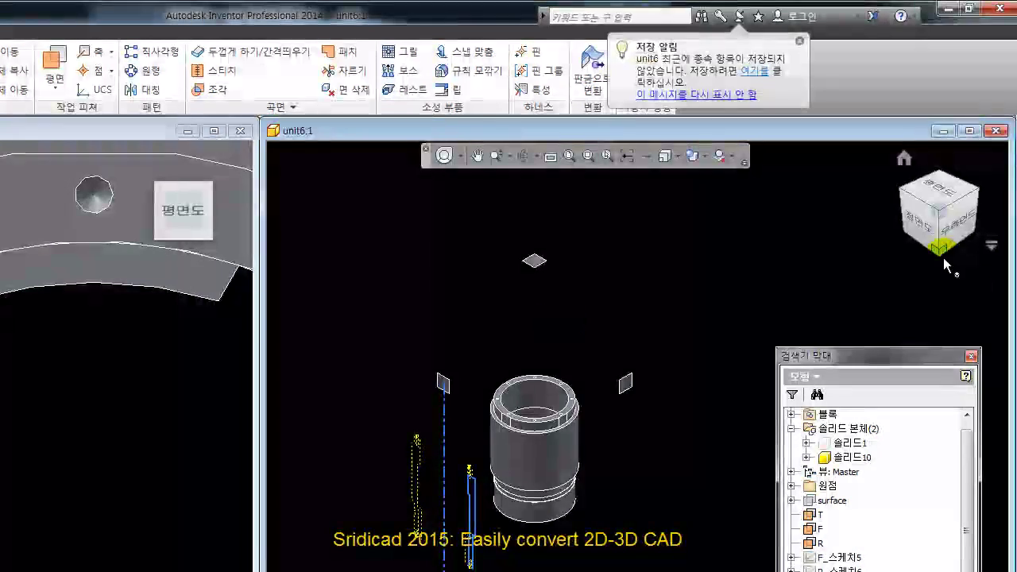
click(943, 257)
- Create a work plane offset from the cylinder's bottom face and fit it in view
click(54, 63)
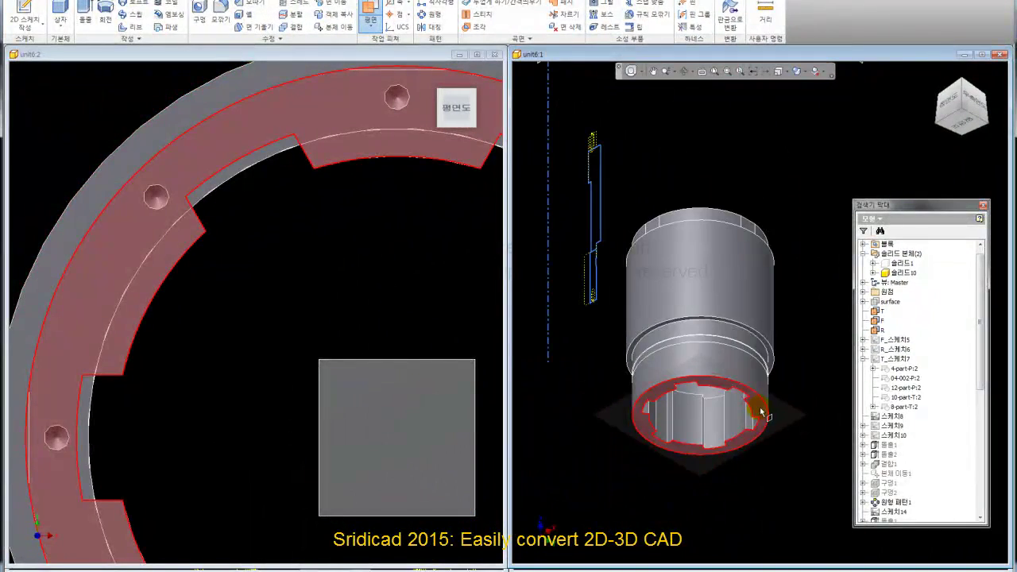
click(761, 412)
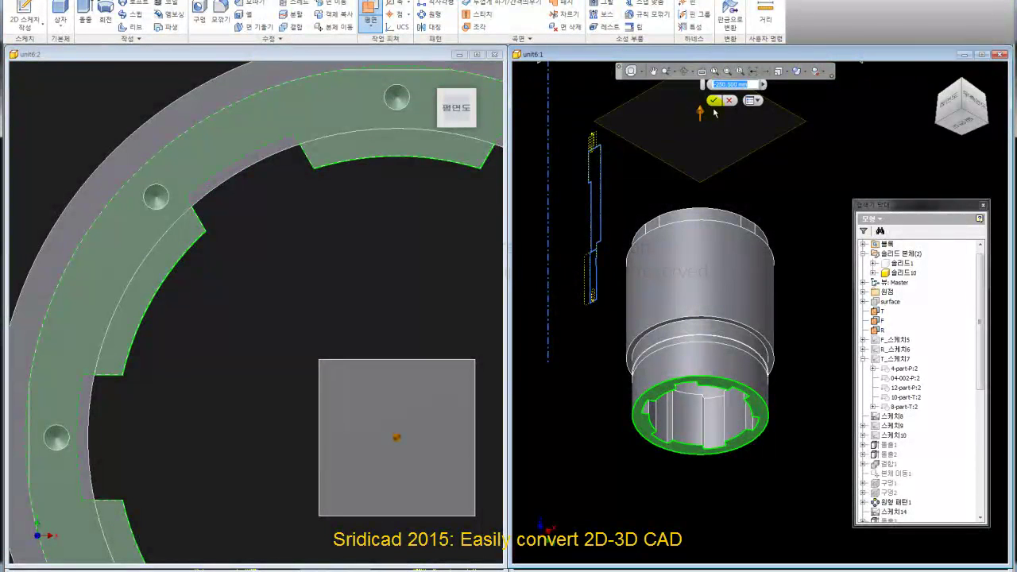
click(714, 101)
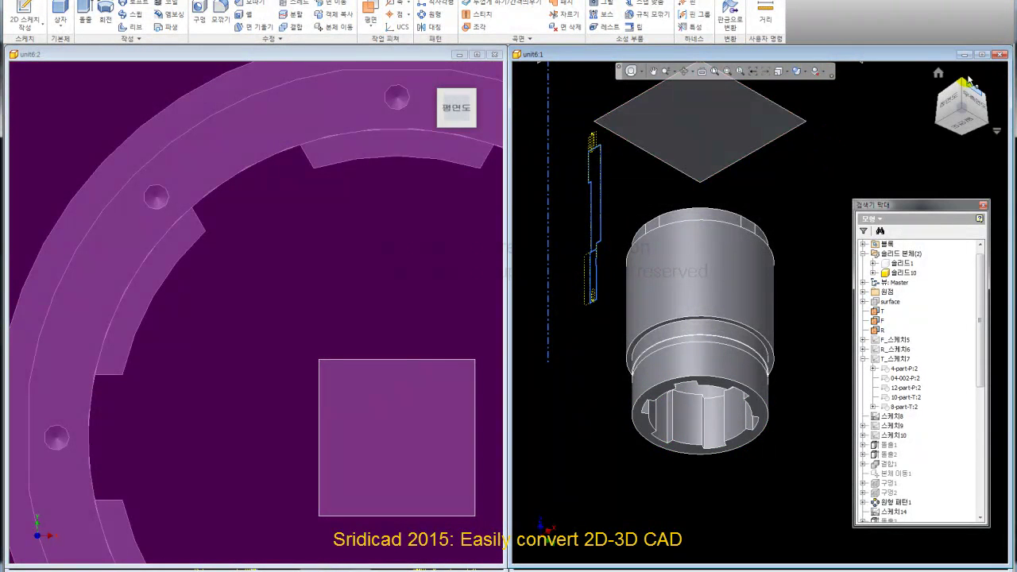
click(963, 84)
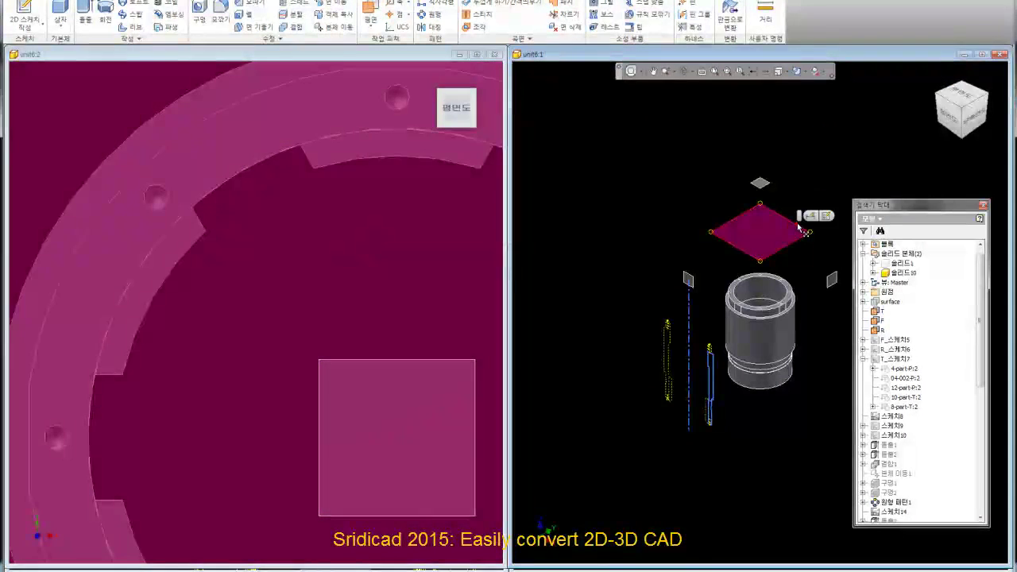
- Start a new 2D sketch on the new work plane
right_click(799, 226)
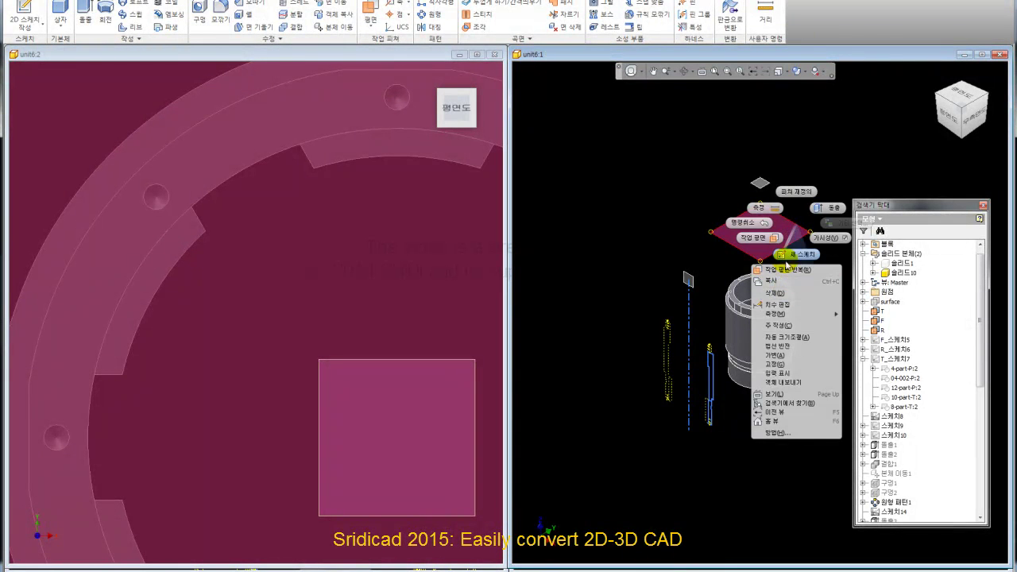
click(781, 347)
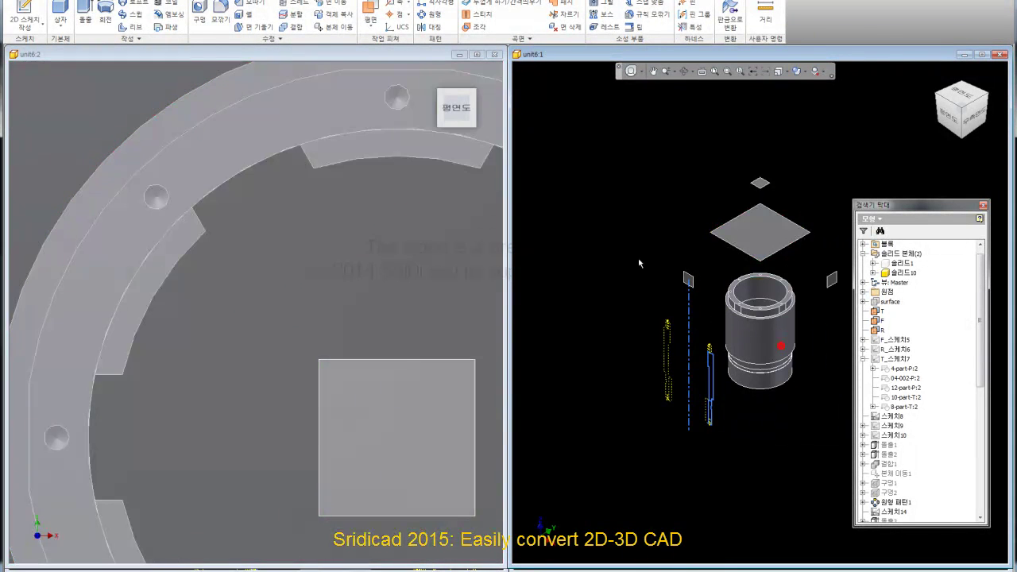
click(827, 216)
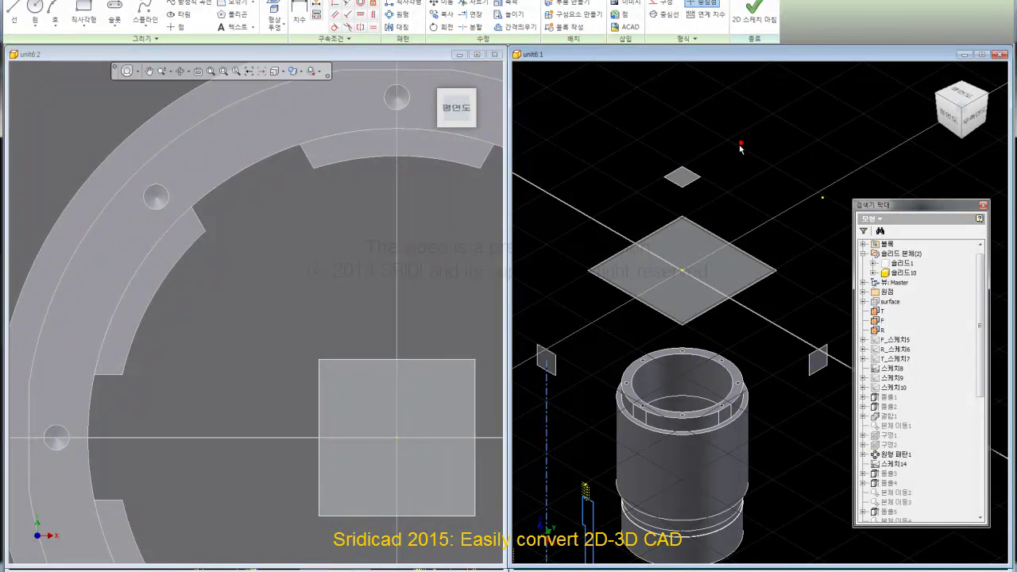
- Window-select the 12-sided polygon and centre circle and set their colour to Yellow
scroll(735, 163, down, 3)
scroll(751, 162, up, 4)
scroll(794, 175, down, 2)
scroll(759, 181, down, 2)
drag(698, 133, 922, 314)
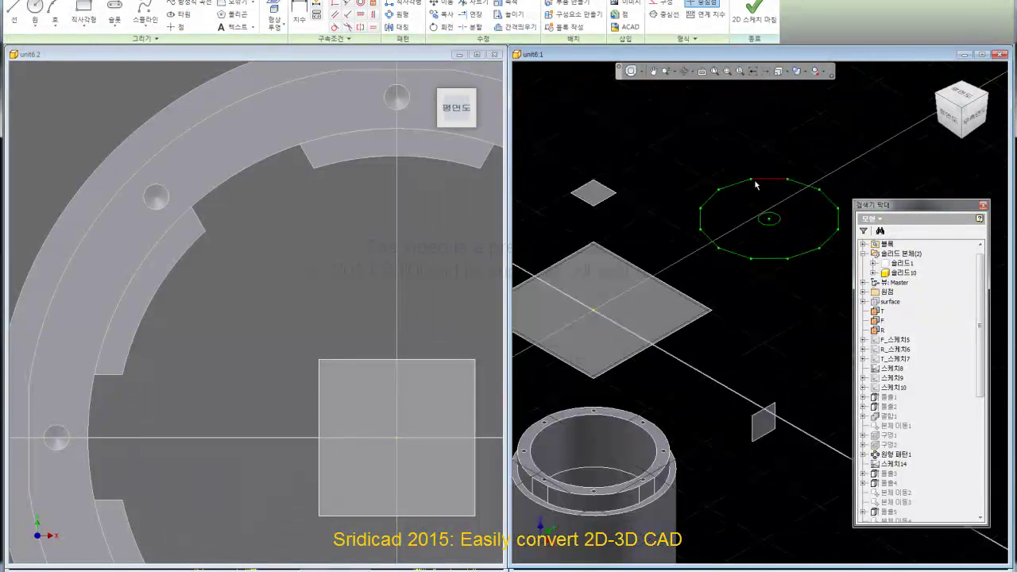
click(696, 39)
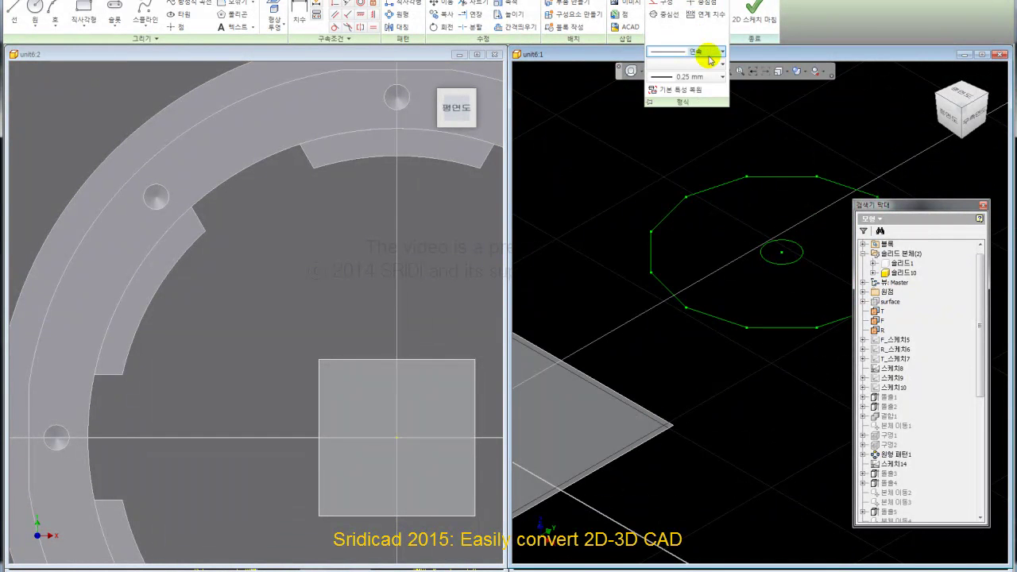
click(671, 112)
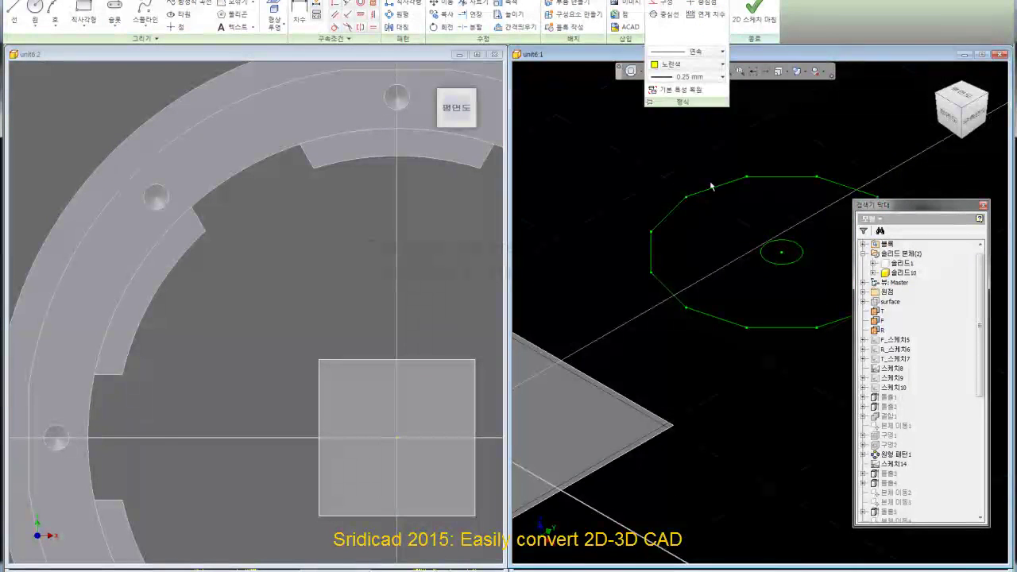
scroll(739, 163, down, 2)
click(440, 60)
- Copy the 12-sided polygon from the small circle's centre onto the flange centre
scroll(358, 333, down, 5)
scroll(365, 262, down, 2)
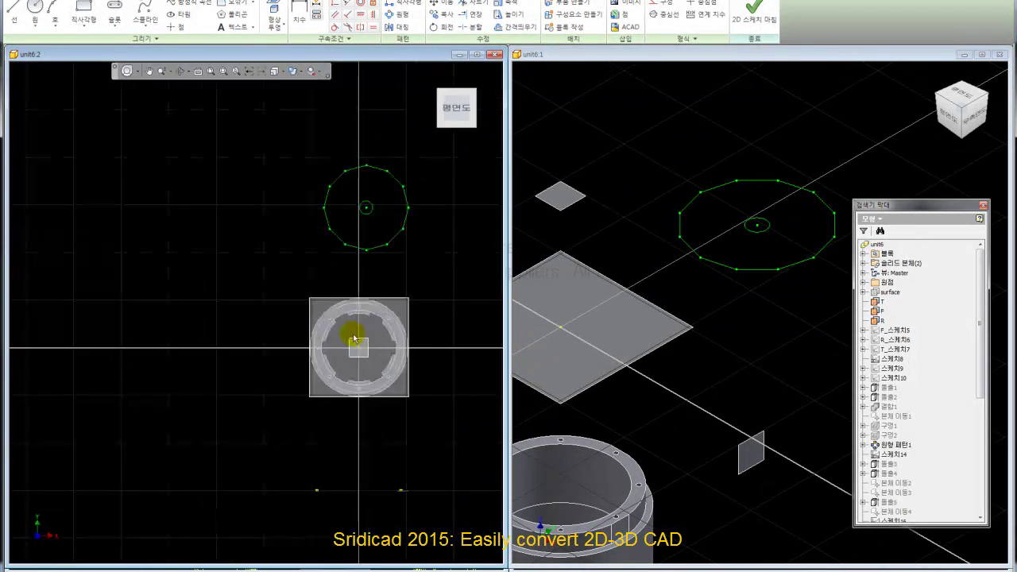
scroll(397, 190, up, 3)
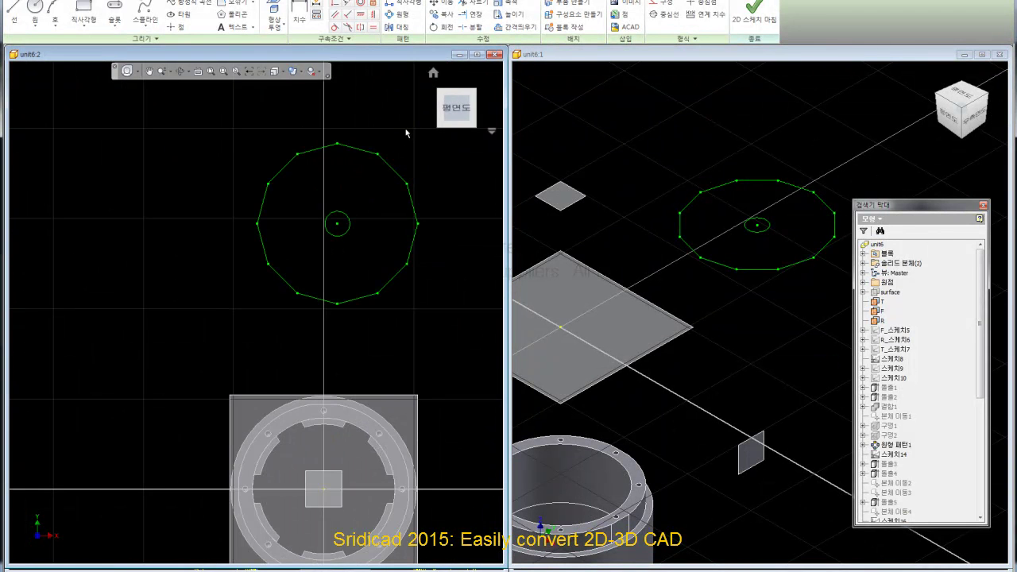
click(447, 14)
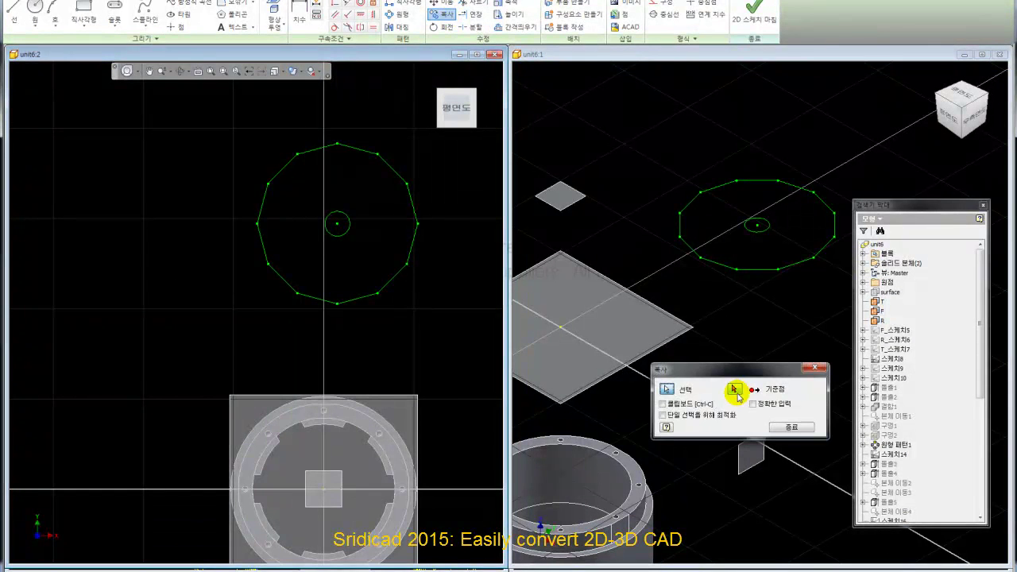
scroll(333, 259, up, 5)
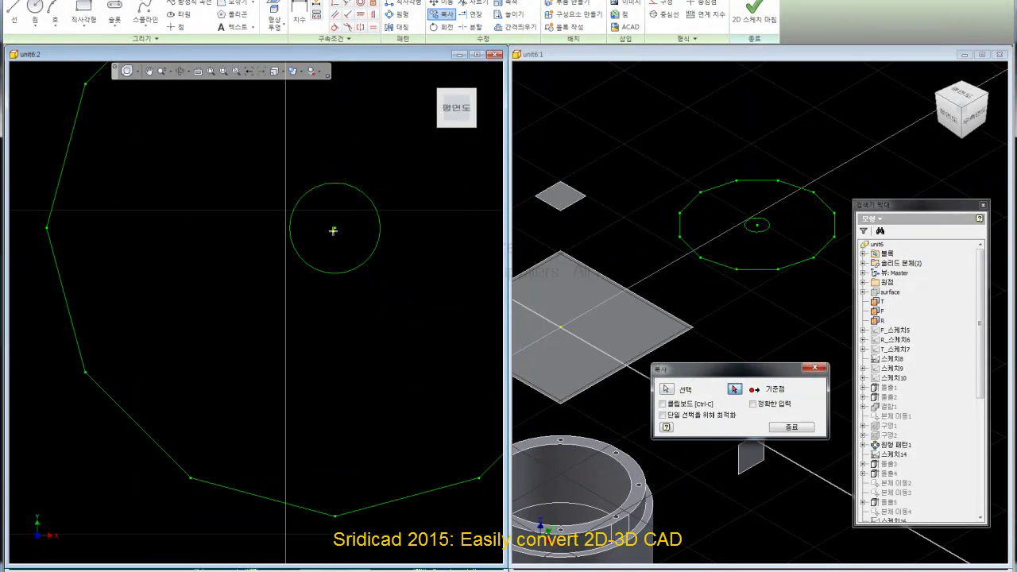
scroll(335, 228, up, 5)
click(332, 227)
scroll(349, 191, down, 3)
scroll(362, 194, down, 3)
scroll(365, 318, down, 2)
middle_drag(368, 382, 357, 272)
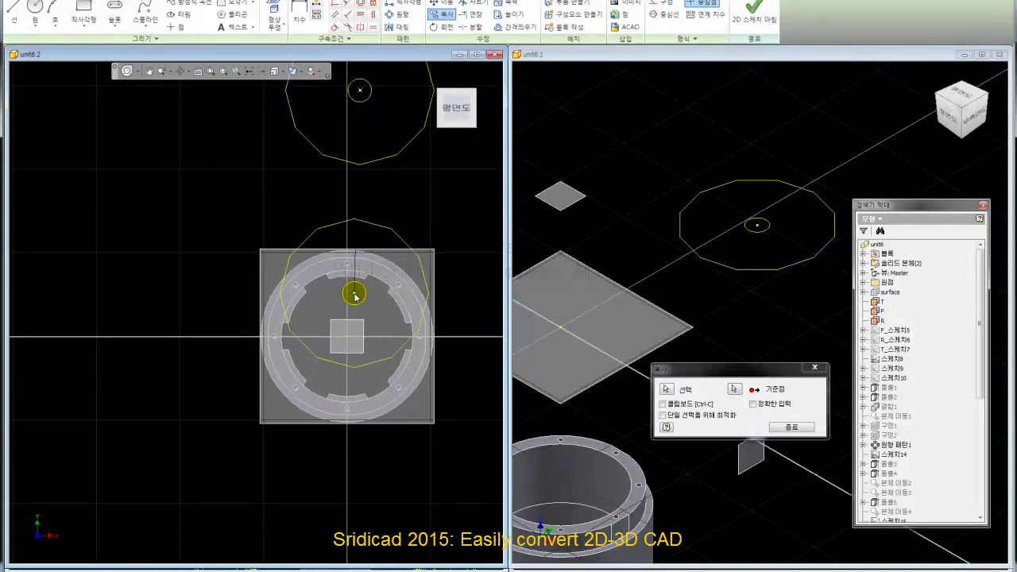
scroll(346, 327, up, 3)
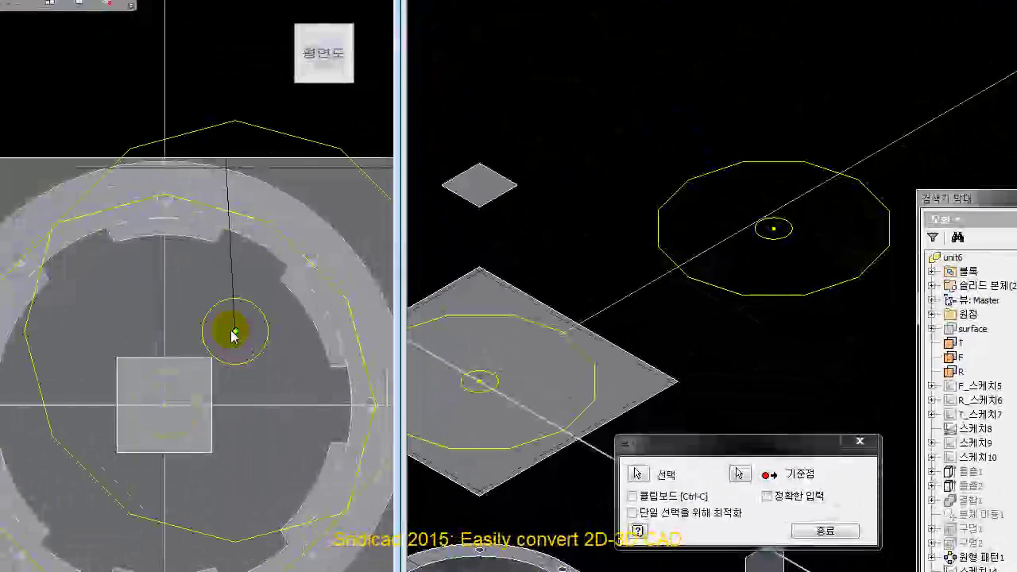
right_click(226, 329)
click(163, 329)
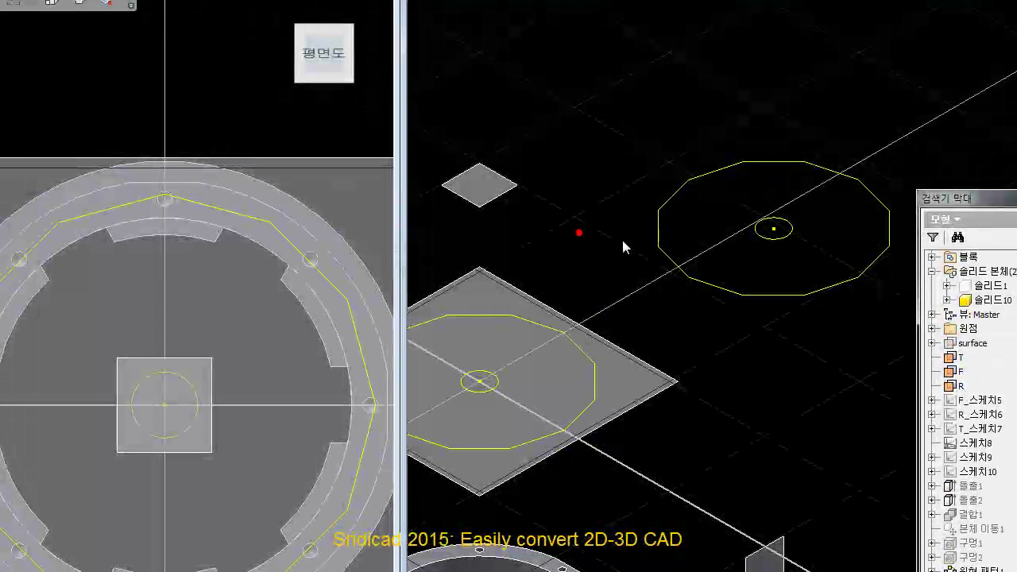
- Delete the original polygon and the small centre circle, leaving the copy selected
drag(900, 318, 622, 77)
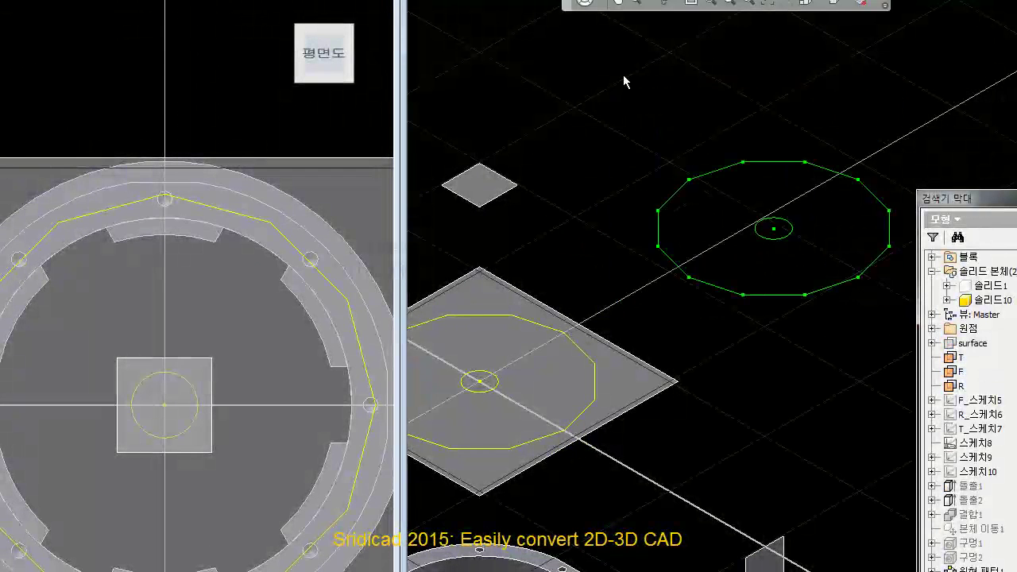
key(Delete)
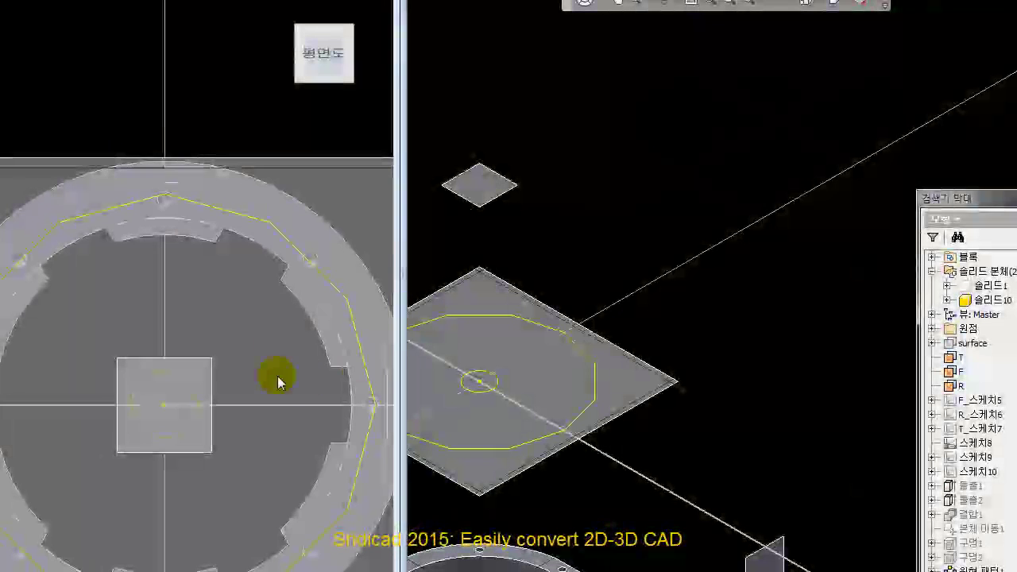
drag(96, 297, 267, 487)
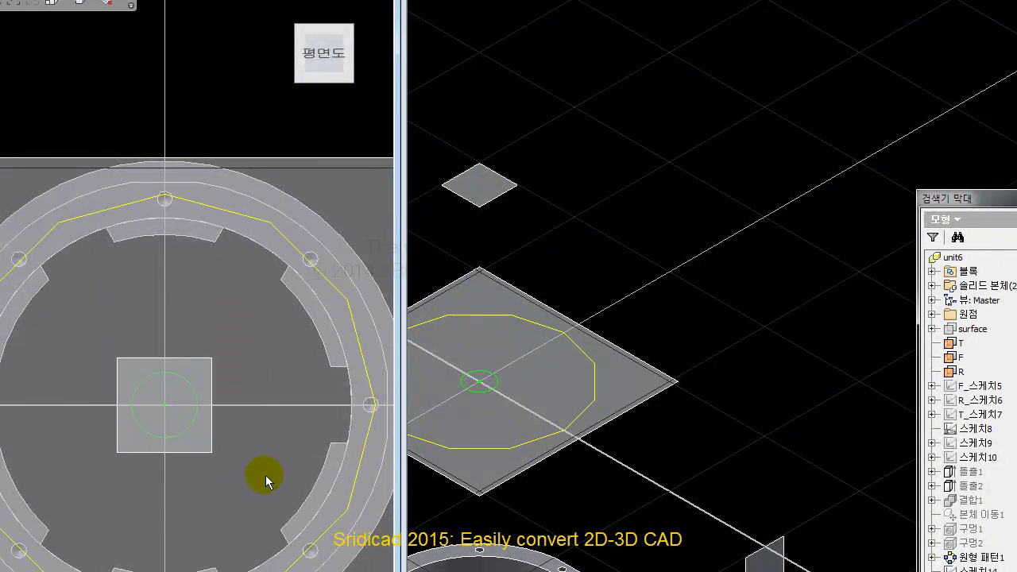
key(Delete)
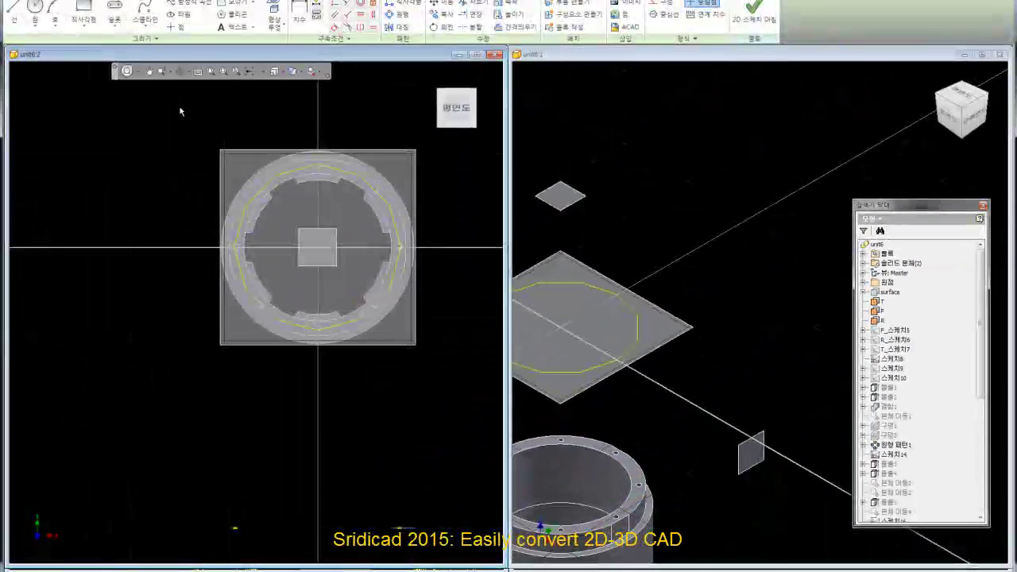
drag(181, 111, 447, 381)
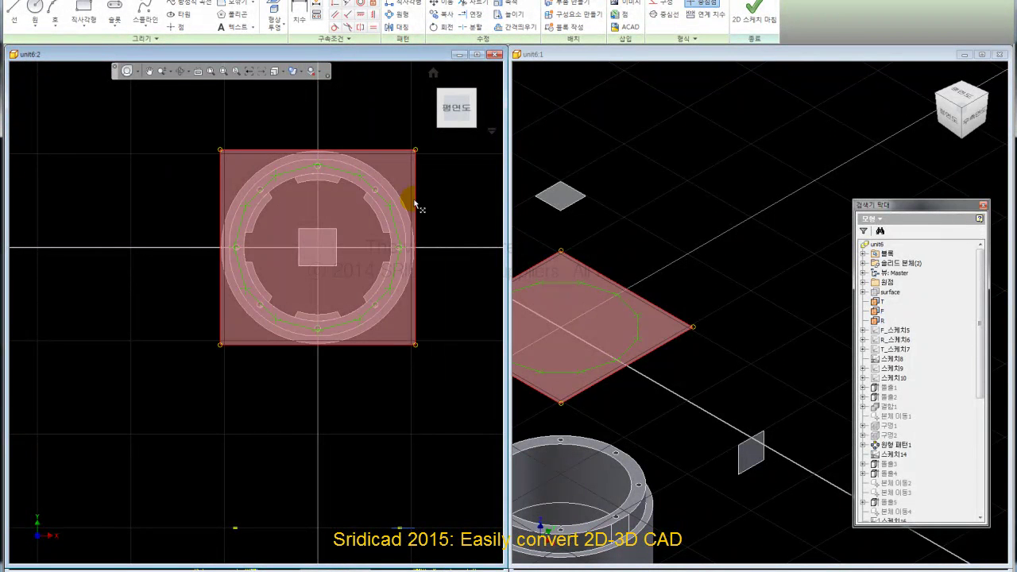
- Finish the sketch, add a 0-offset work plane at the cylinder base, and zoom onto it
scroll(691, 187, down, 5)
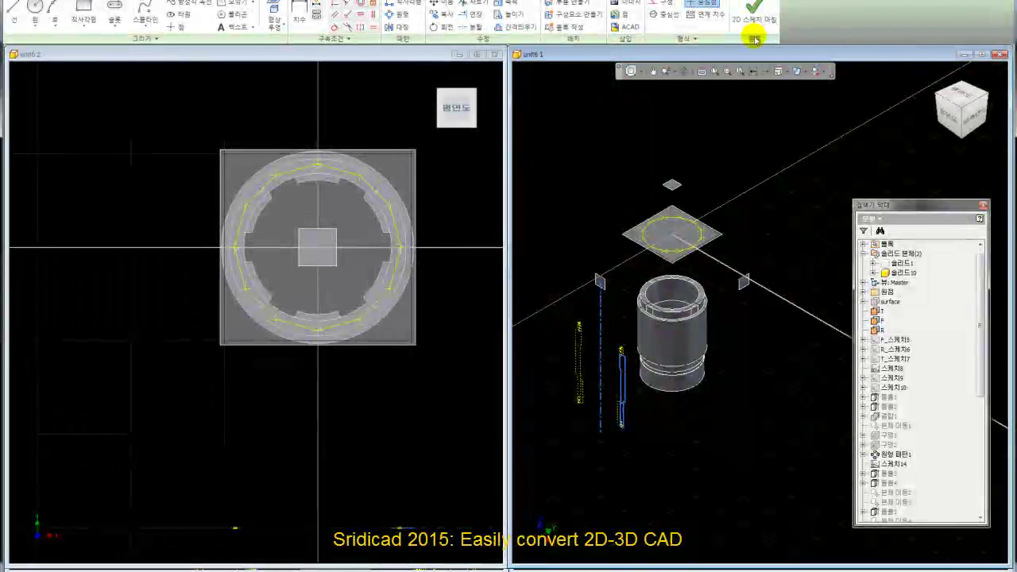
click(753, 19)
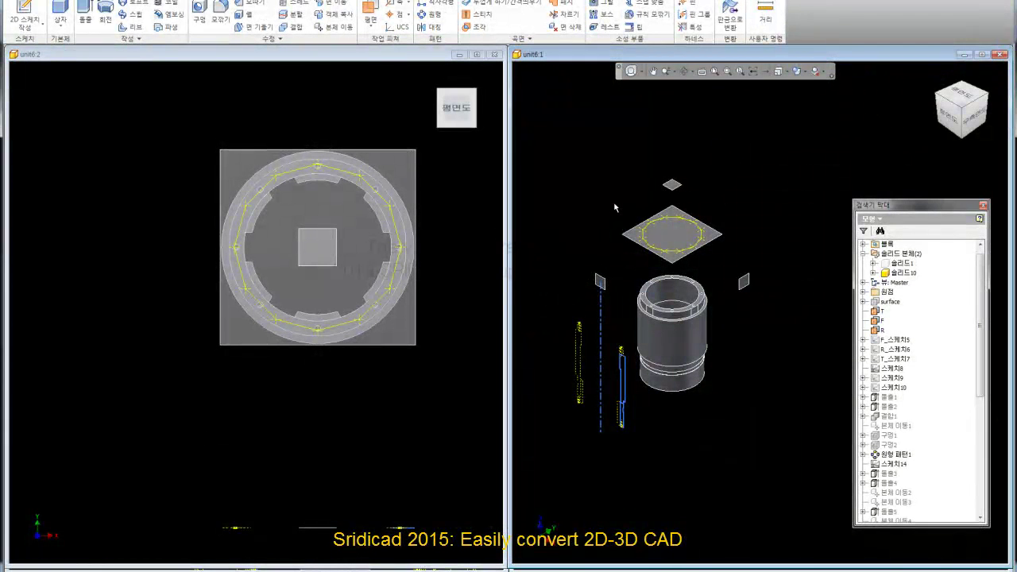
click(678, 208)
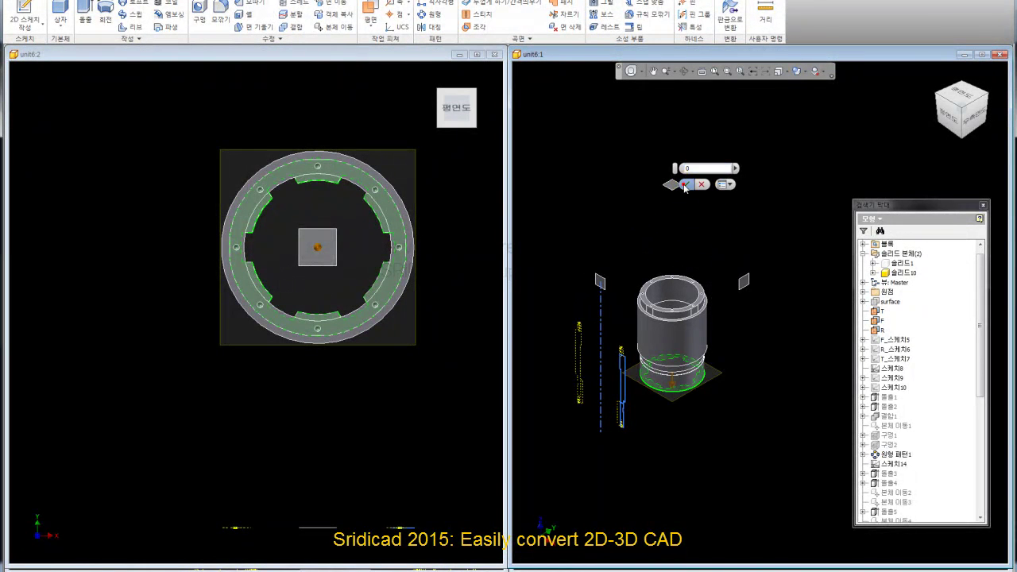
click(684, 186)
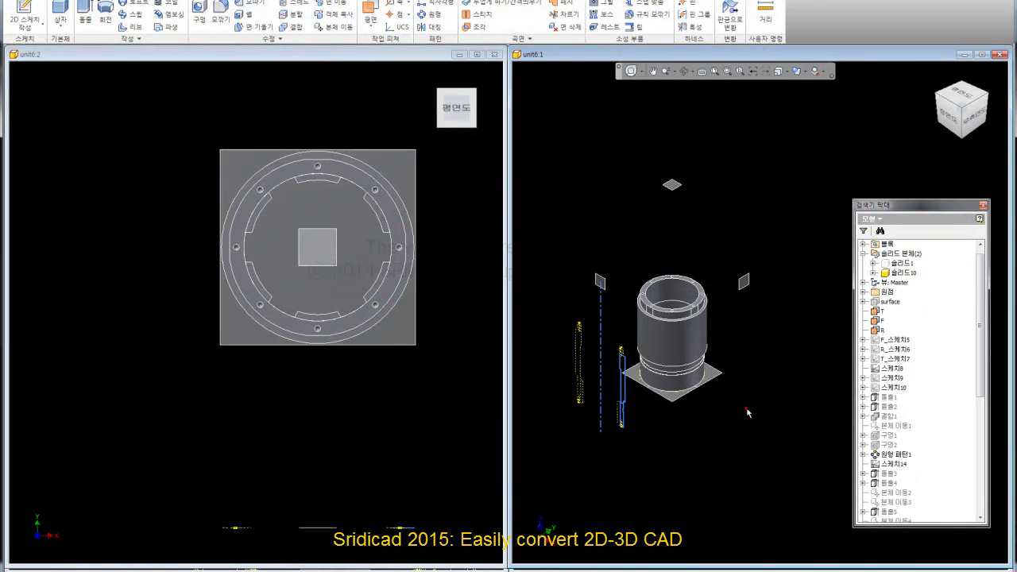
click(963, 145)
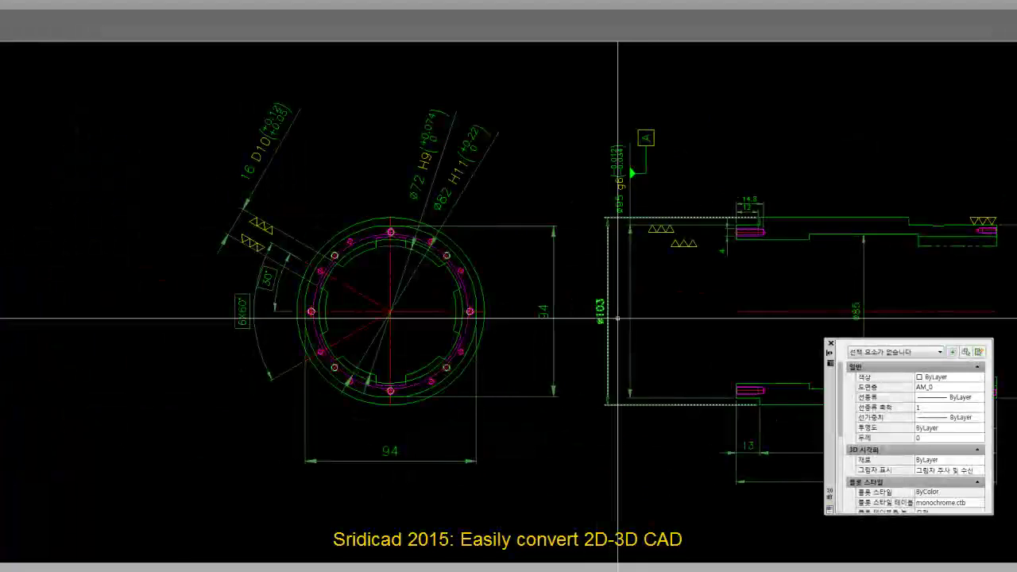
- Place a first linear dimension on the threaded hole
scroll(277, 336, up, 3)
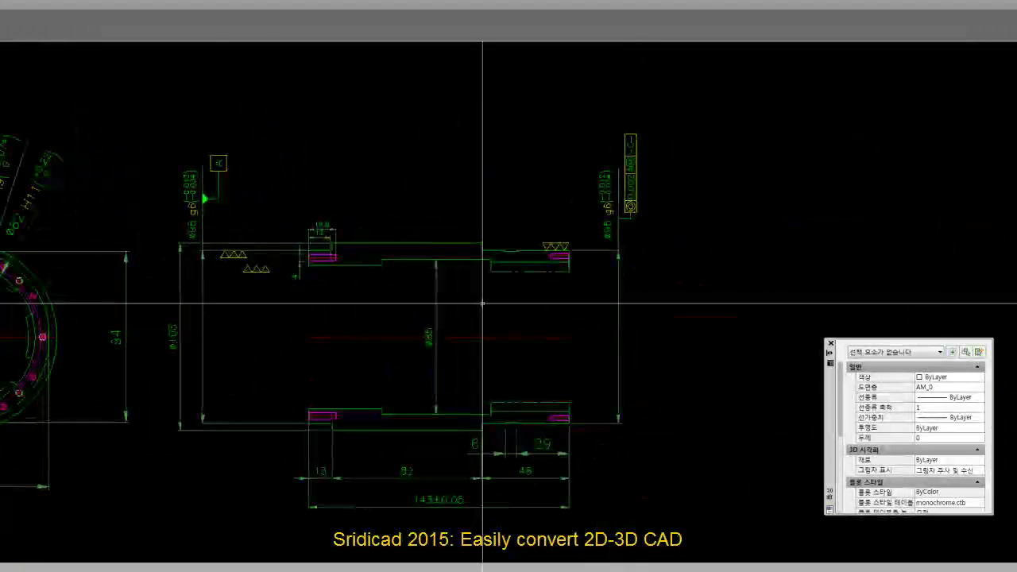
scroll(563, 252, up, 5)
scroll(564, 253, up, 2)
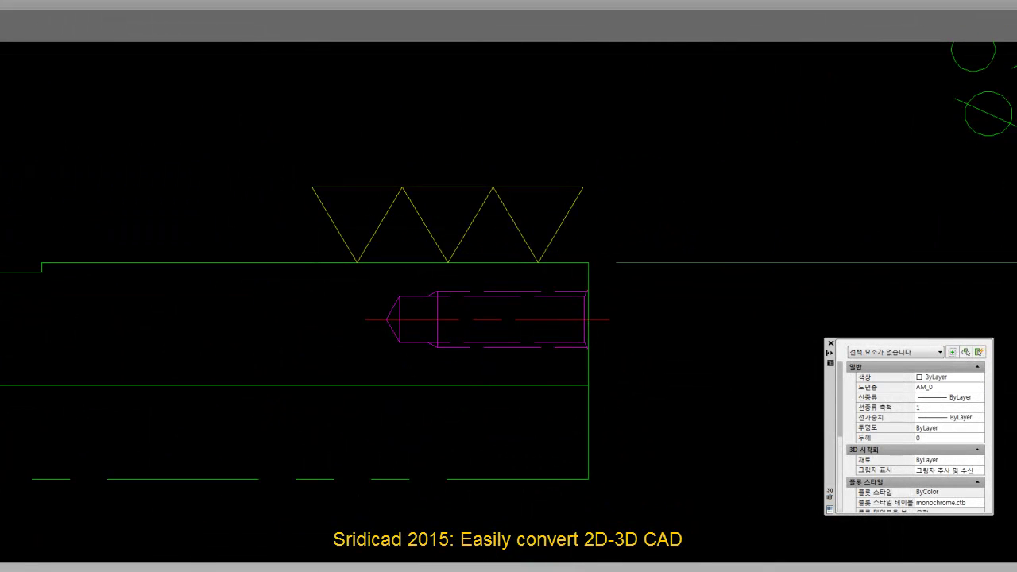
scroll(560, 310, up, 3)
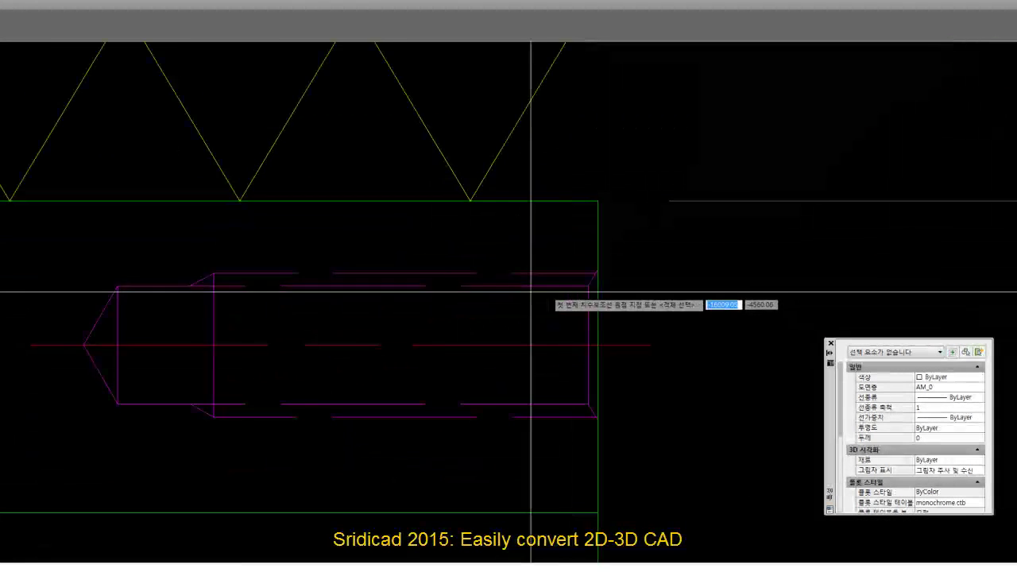
click(222, 417)
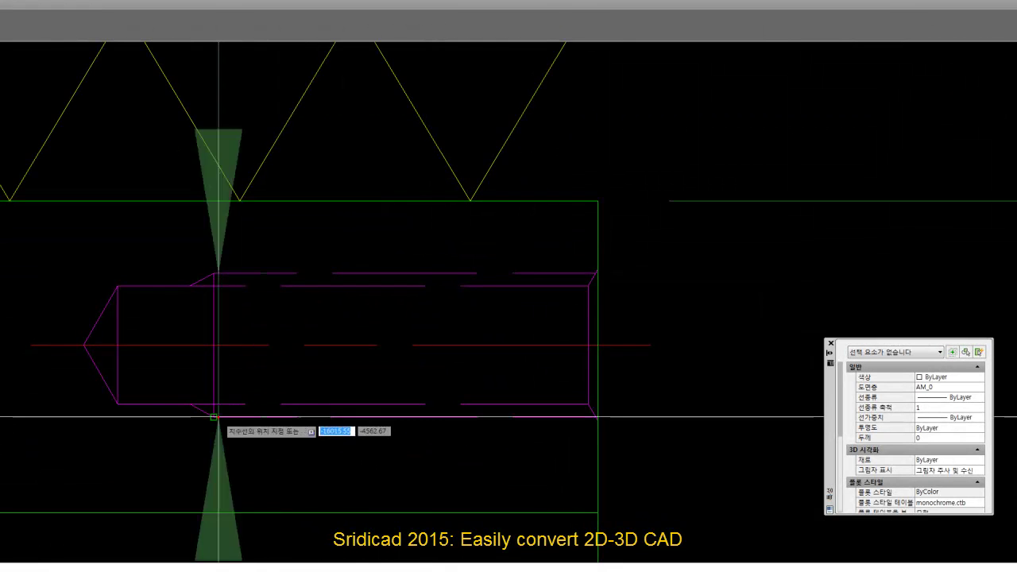
scroll(476, 325, down, 5)
click(344, 337)
- Start another linear dimension and cancel it unfinished
right_click(374, 318)
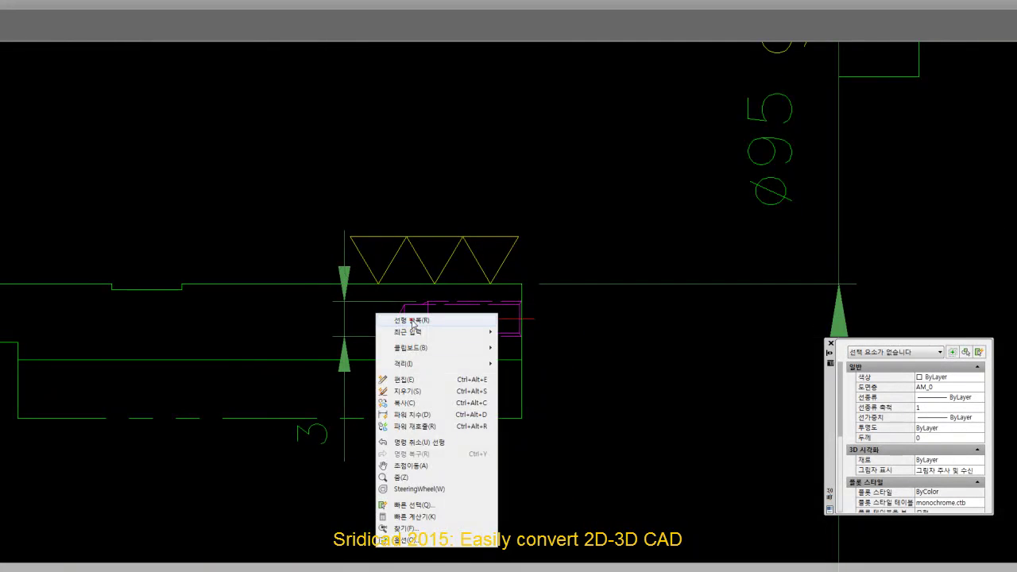
click(389, 322)
scroll(502, 334, up, 2)
scroll(495, 325, up, 2)
click(344, 280)
click(319, 370)
scroll(309, 379, down, 4)
right_click(320, 341)
click(338, 359)
- Add the 8 depth dimension from the hole's edge
right_click(341, 365)
click(363, 368)
click(368, 311)
scroll(358, 312, up, 4)
click(616, 262)
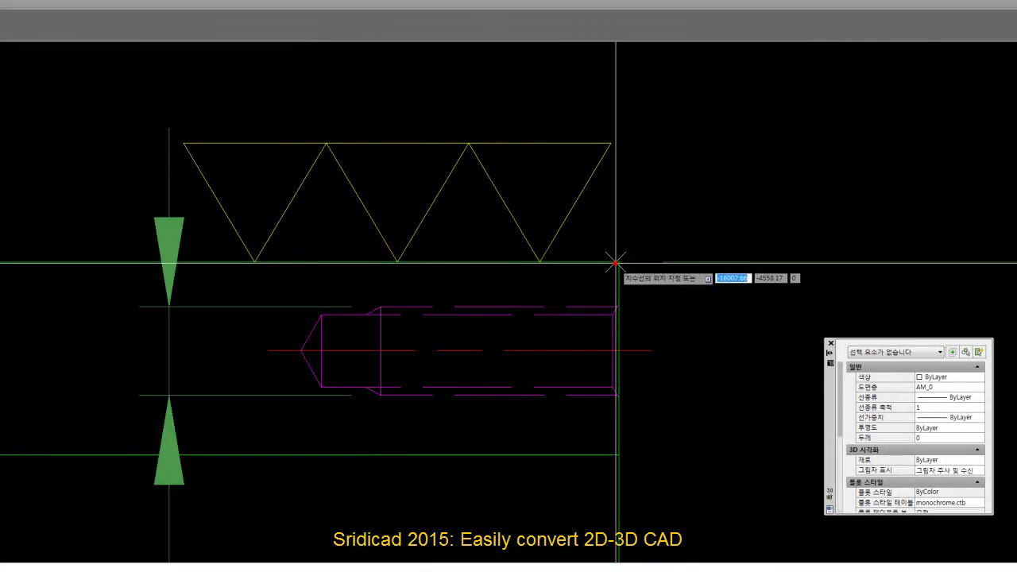
scroll(612, 262, down, 4)
click(567, 215)
- Add the 10 dimension from the magenta corner above the 8, then pan to the 14.8 and 12 dimensions
right_click(567, 214)
click(588, 223)
scroll(512, 299, up, 4)
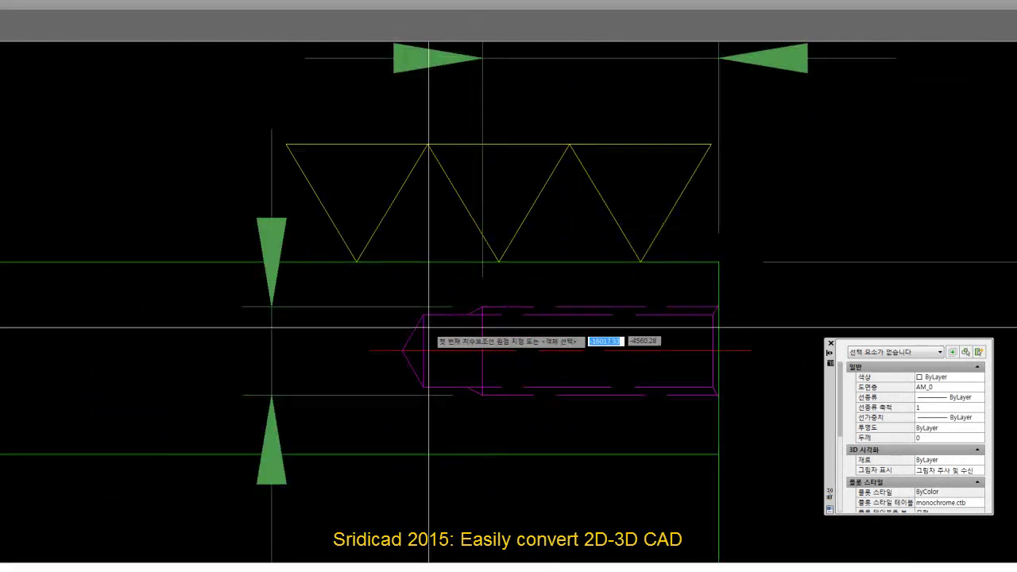
click(422, 319)
click(717, 265)
scroll(658, 289, down, 4)
scroll(640, 209, up, 2)
click(626, 208)
scroll(618, 225, down, 3)
scroll(617, 225, down, 2)
middle_drag(617, 226, 858, 239)
scroll(133, 279, up, 3)
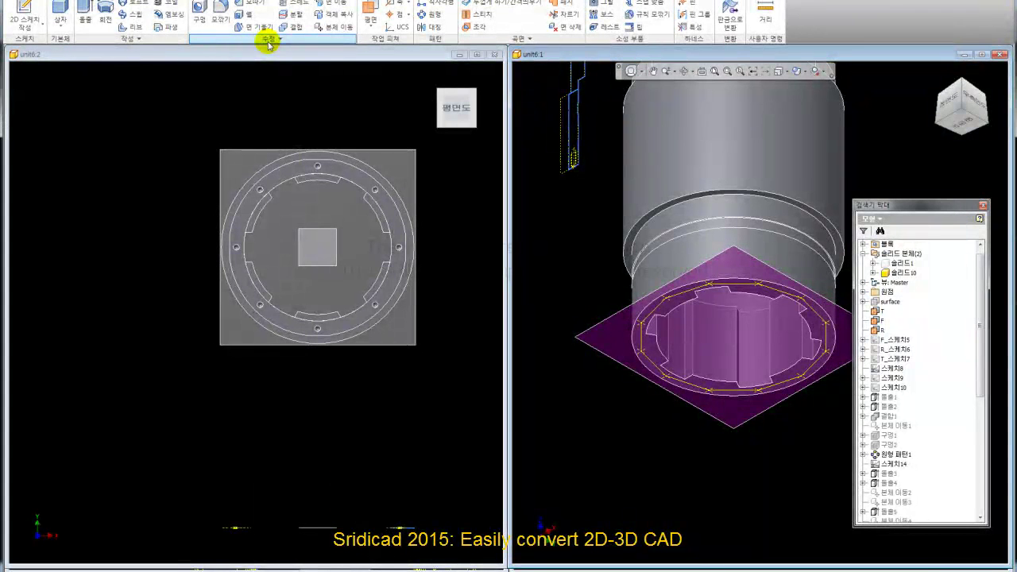
- Start a hole on the bottom square face and flip it to drill upward
click(198, 10)
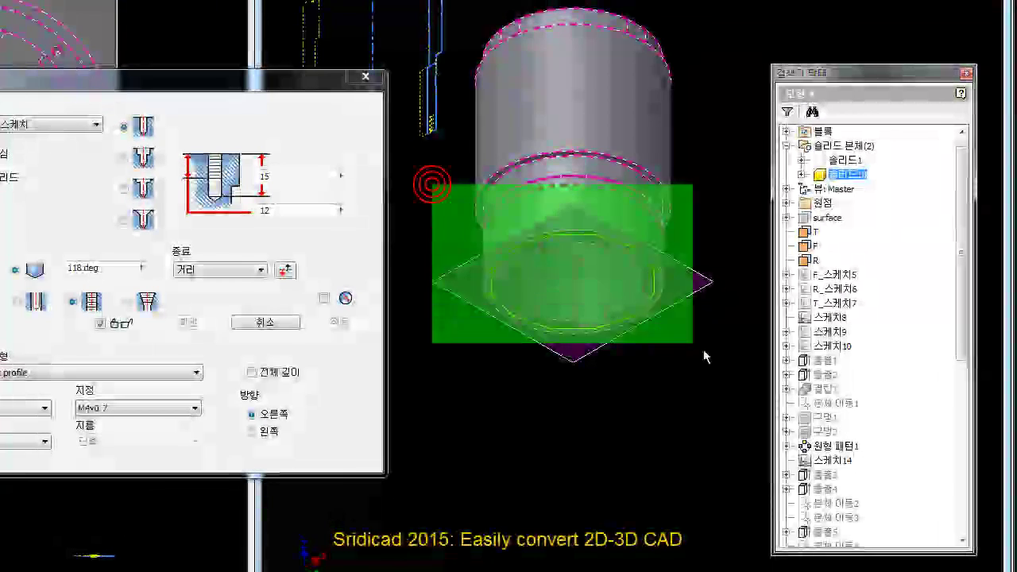
click(667, 333)
scroll(594, 369, up, 5)
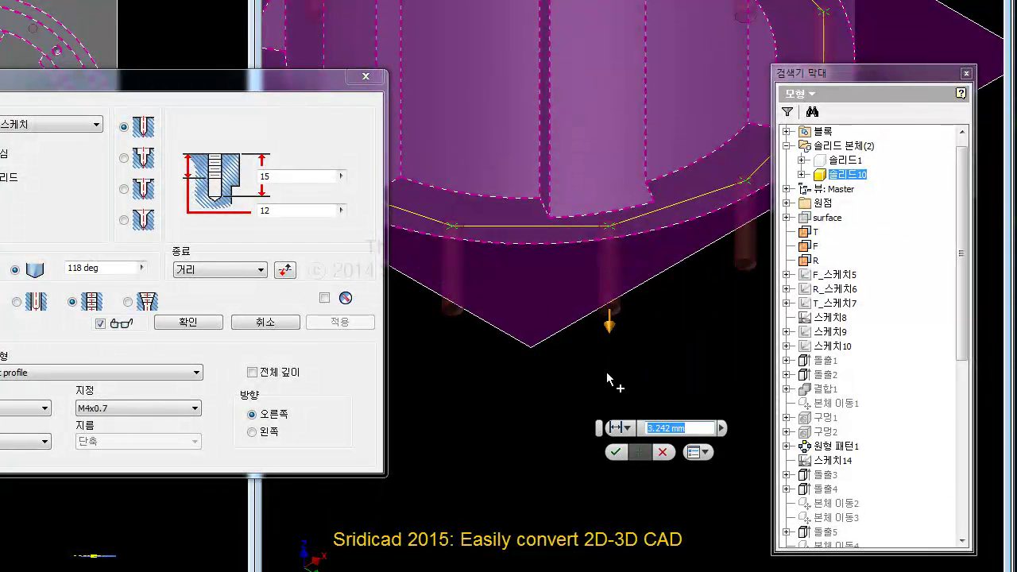
click(285, 270)
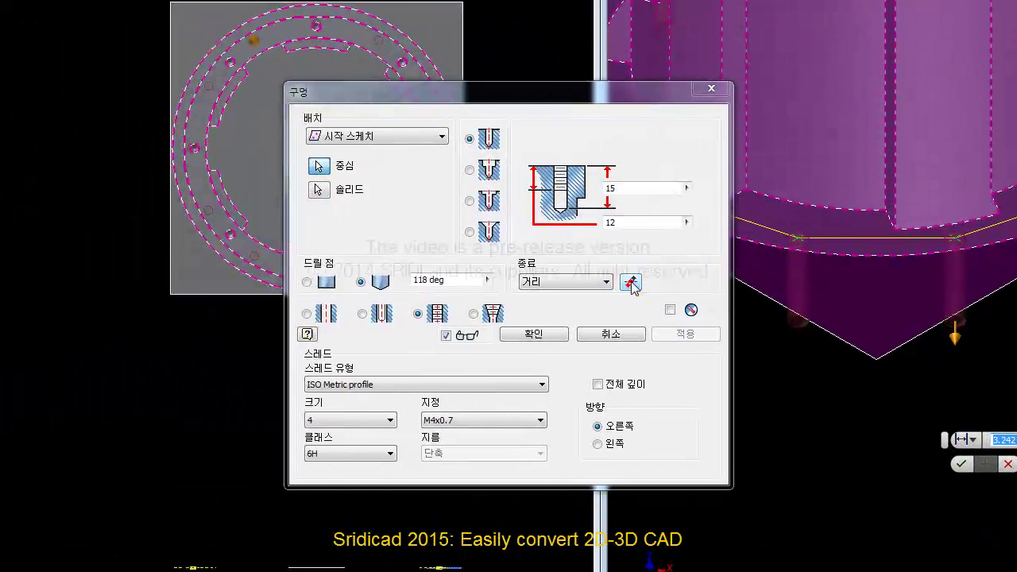
click(313, 273)
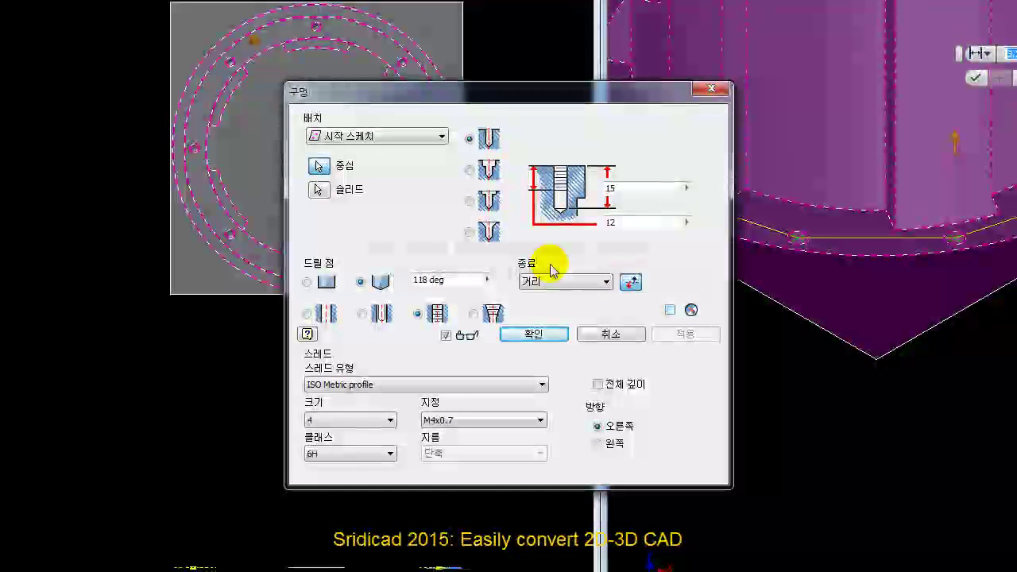
- Set the hole to an M3x0.5 thread with depths of 12 and 8
click(340, 421)
scroll(321, 230, up, 1)
click(312, 119)
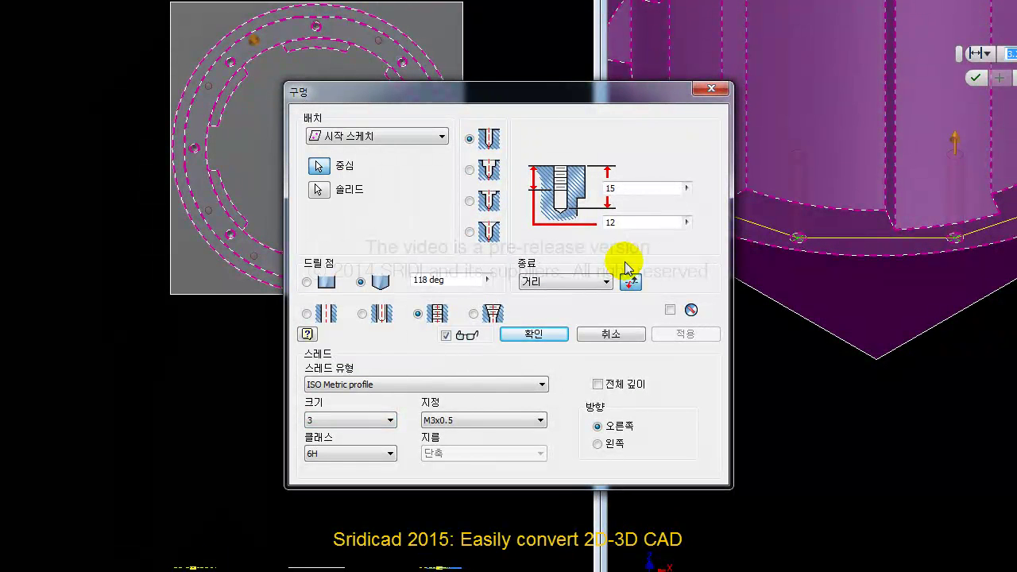
double_click(612, 222)
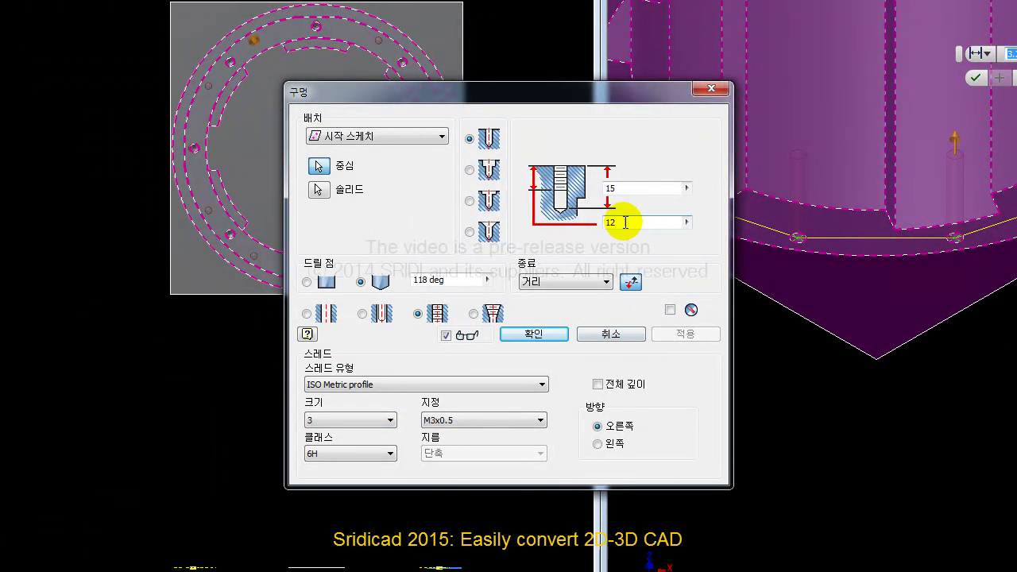
text(8)
click(624, 189)
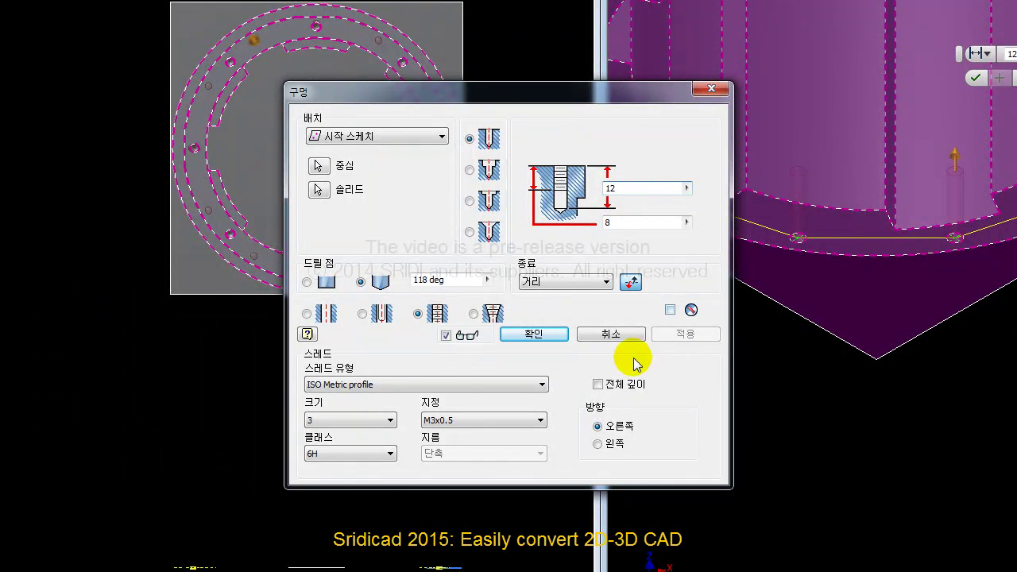
shift+middle_drag(739, 397, 868, 415)
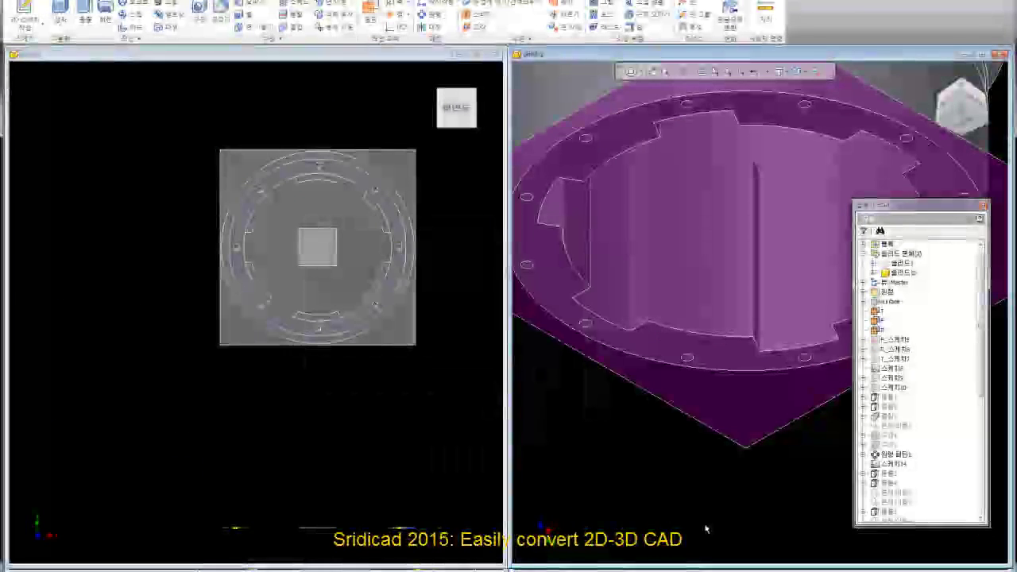
- Hide the square plate via Visibility and fit the whole flange part in the home view
click(703, 526)
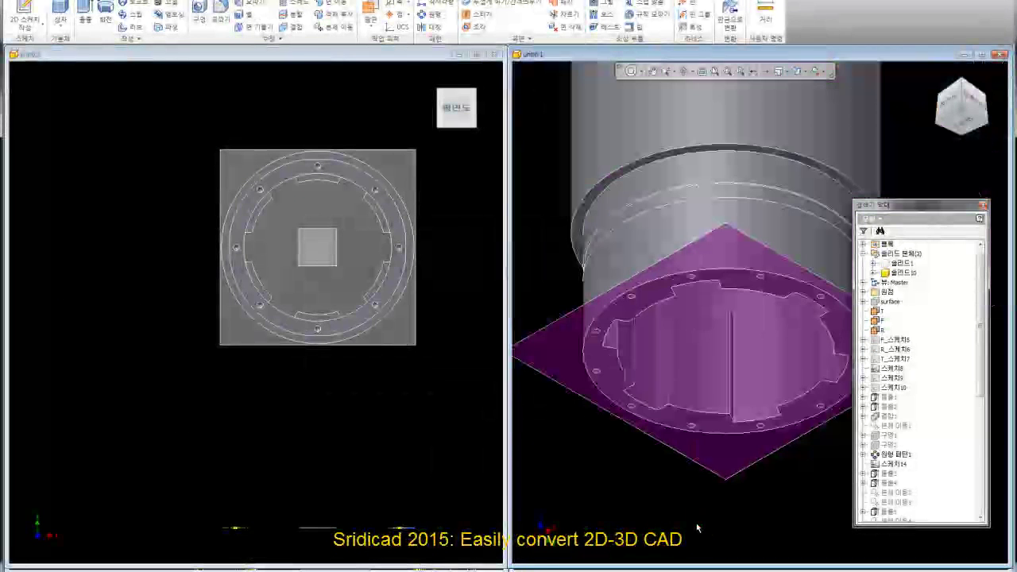
right_click(779, 451)
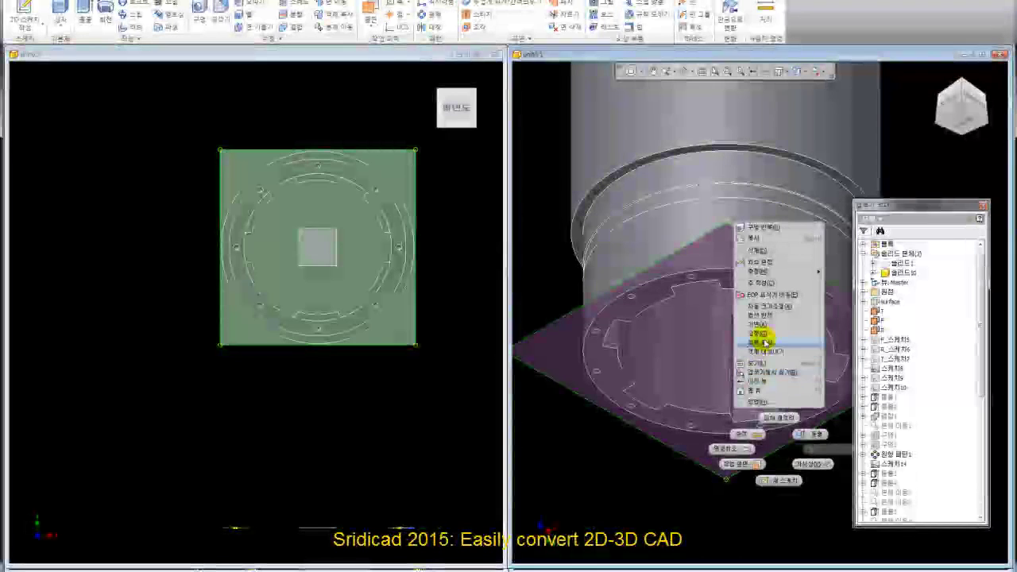
click(806, 464)
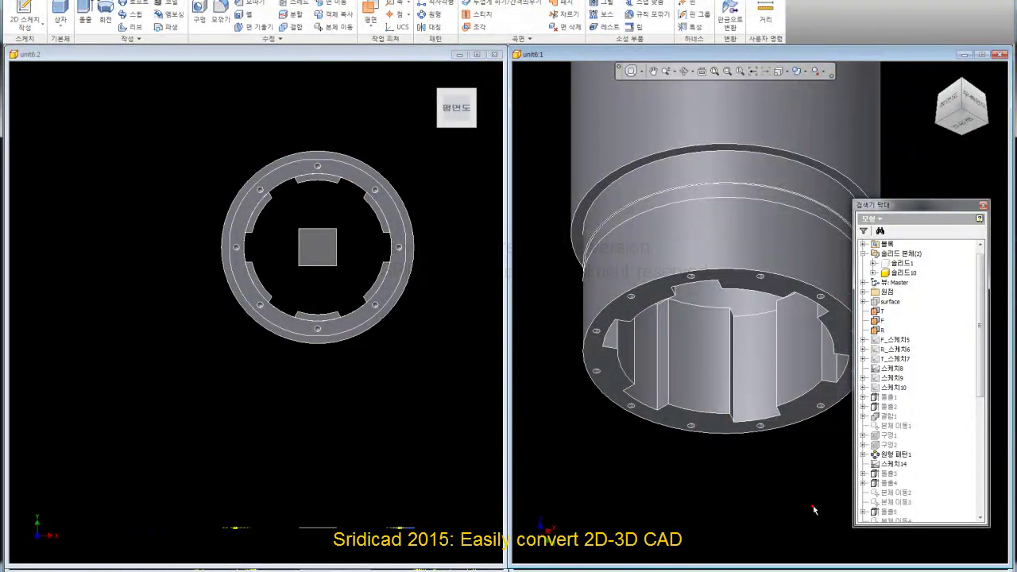
click(814, 509)
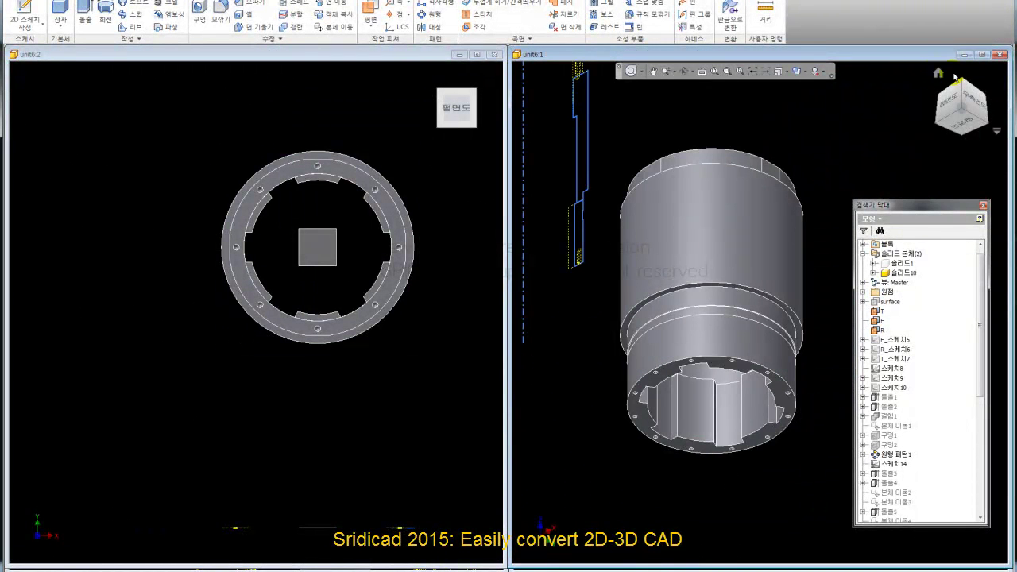
click(963, 79)
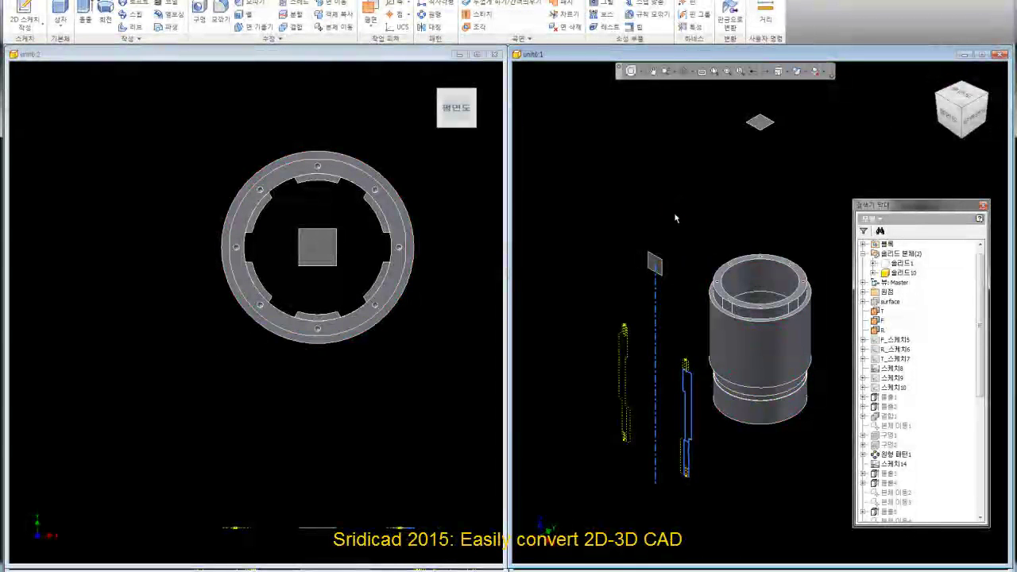
middle_drag(674, 347, 580, 317)
scroll(651, 284, down, 3)
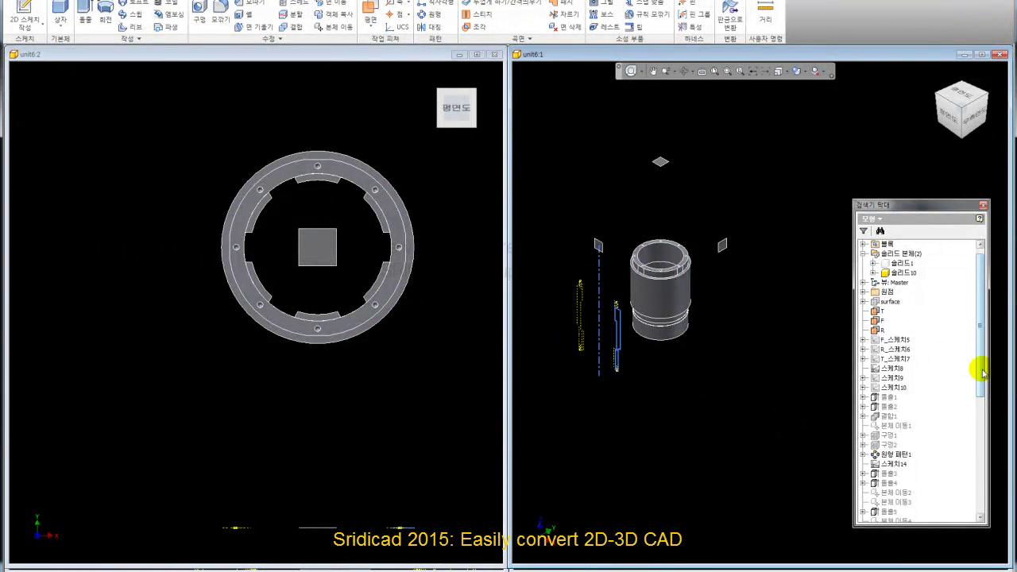
drag(982, 373, 996, 500)
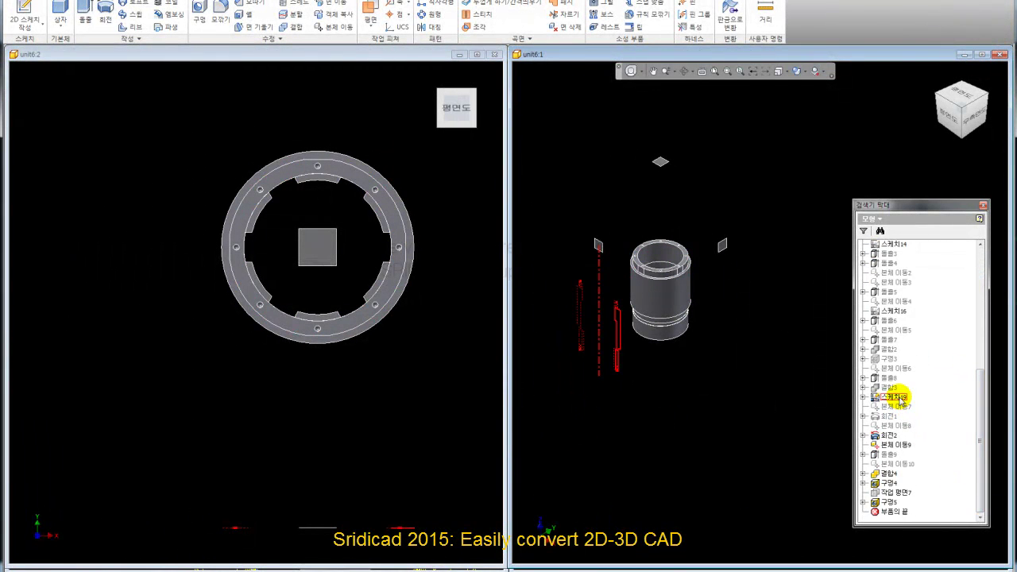
- Hide sketch 19's geometry and inspect the R_스케치6 sketch from the right side
right_click(894, 397)
click(928, 493)
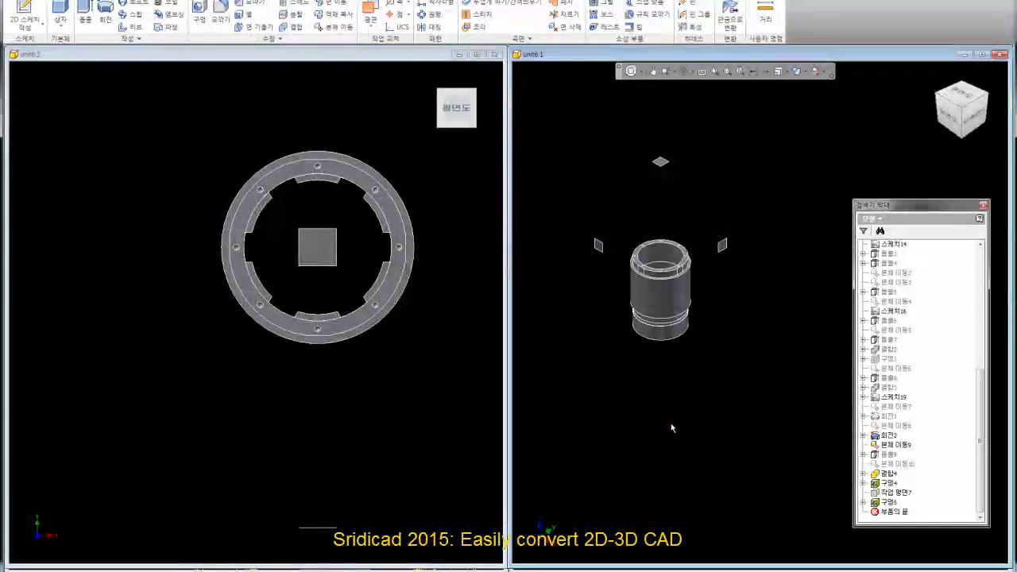
drag(981, 414, 981, 323)
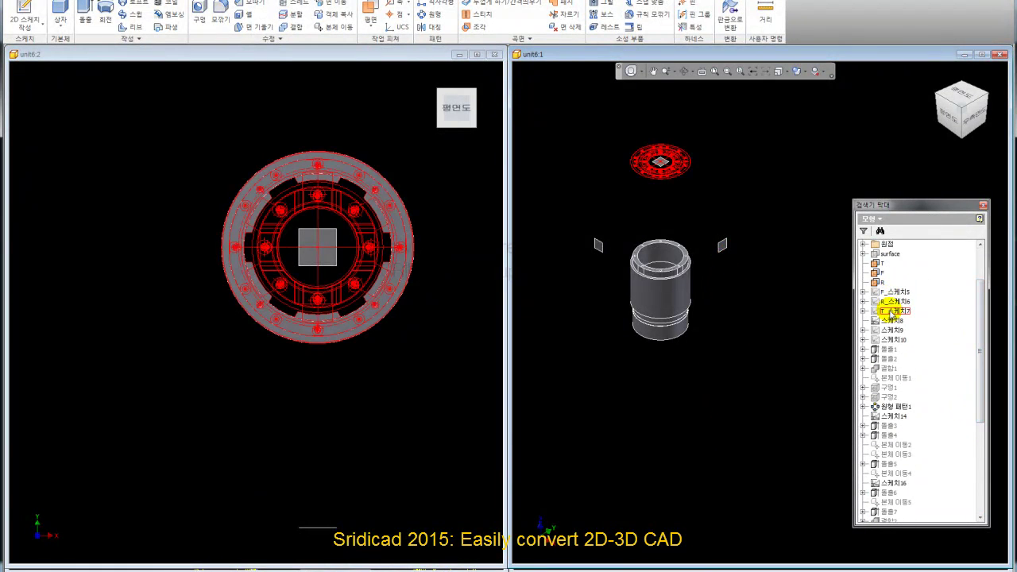
click(894, 303)
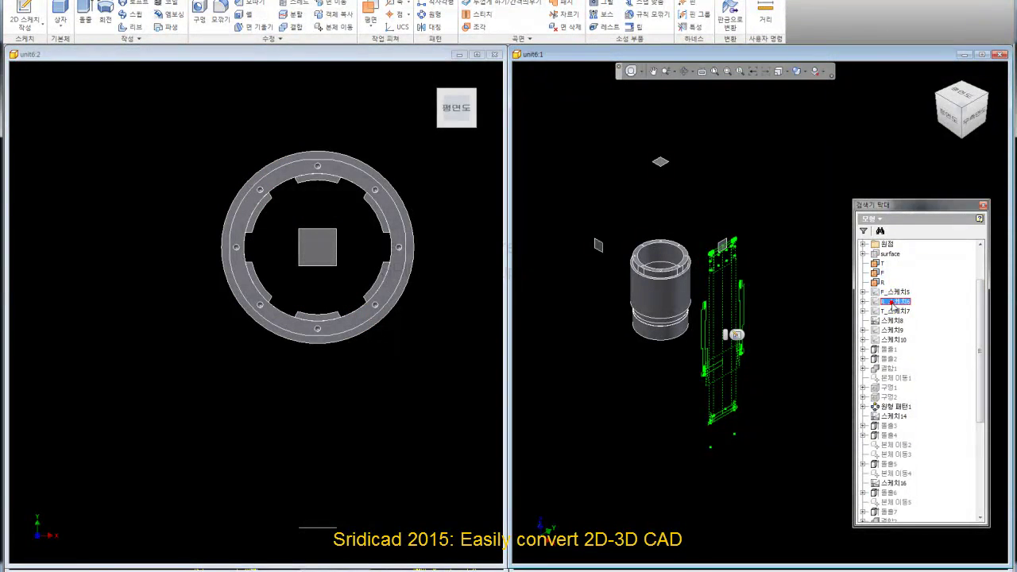
click(977, 119)
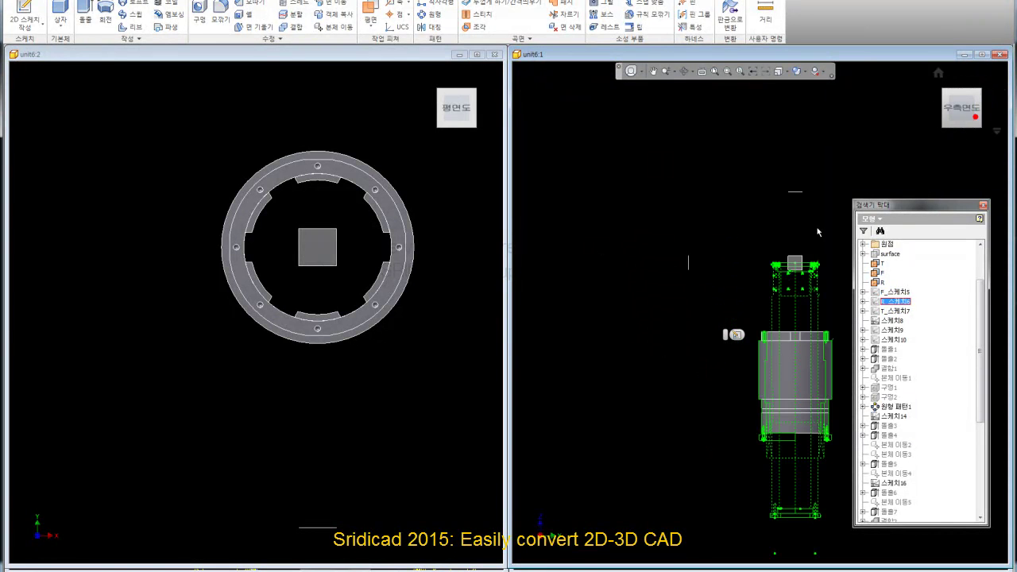
scroll(683, 309, up, 3)
scroll(683, 308, up, 2)
scroll(683, 308, down, 3)
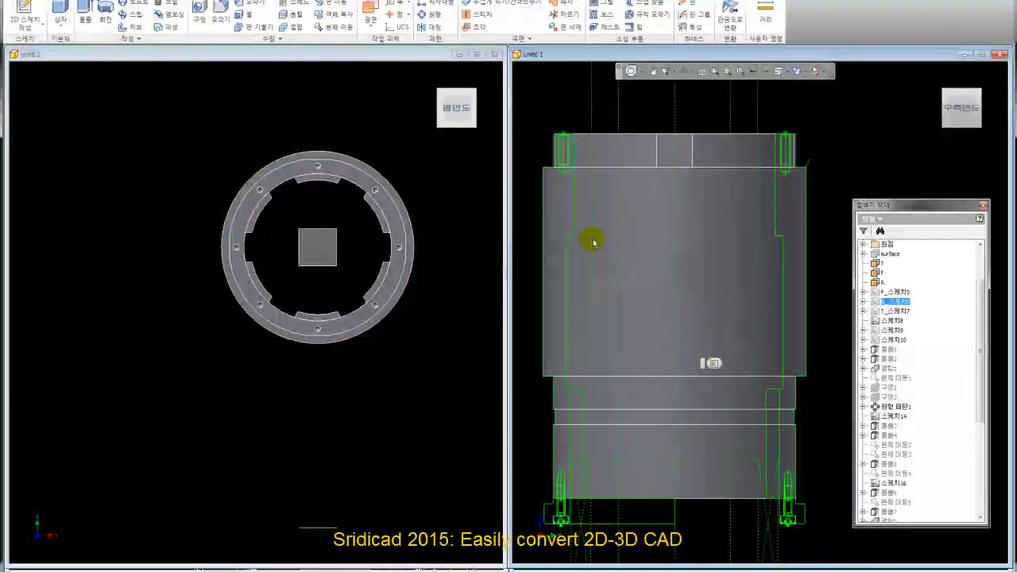
scroll(645, 315, up, 1)
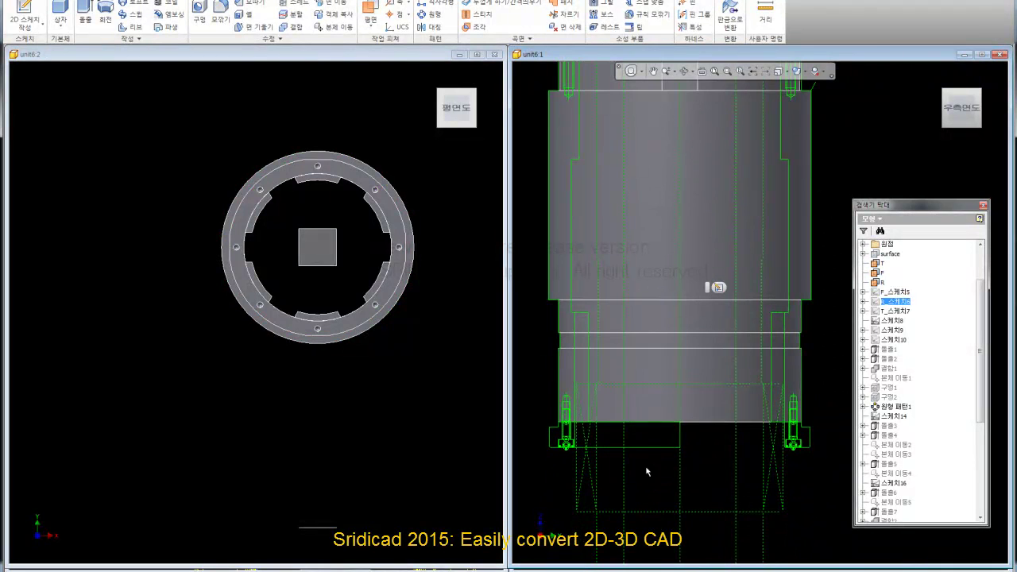
scroll(751, 485, down, 2)
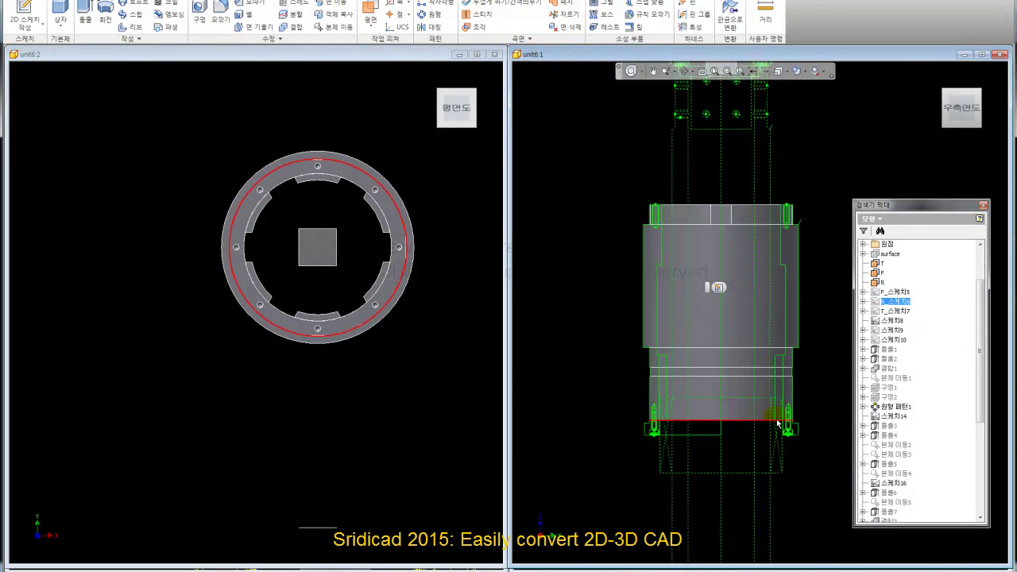
scroll(794, 318, down, 2)
click(938, 74)
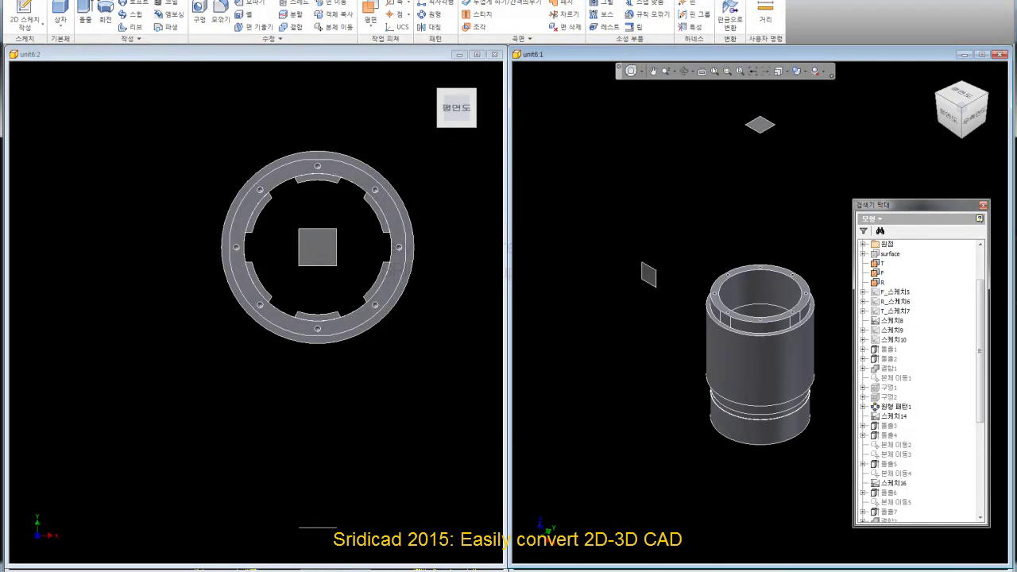
- Select the 솔리드10 solid body in the model browser
click(618, 179)
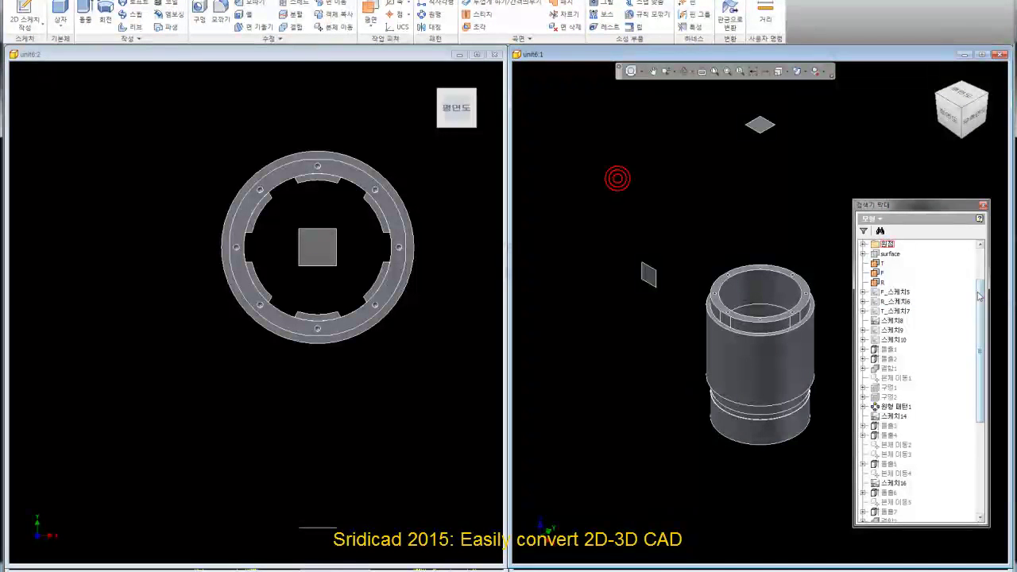
drag(984, 330, 987, 285)
click(898, 282)
scroll(822, 400, up, 3)
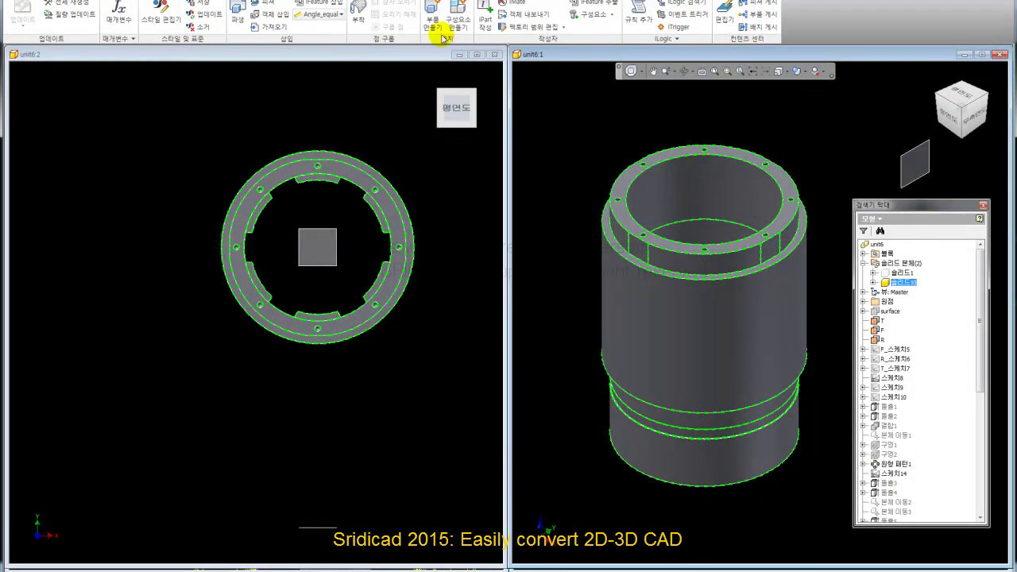
- Make the 솔리드10 body into a new part placed in the 01_001 assembly
click(432, 17)
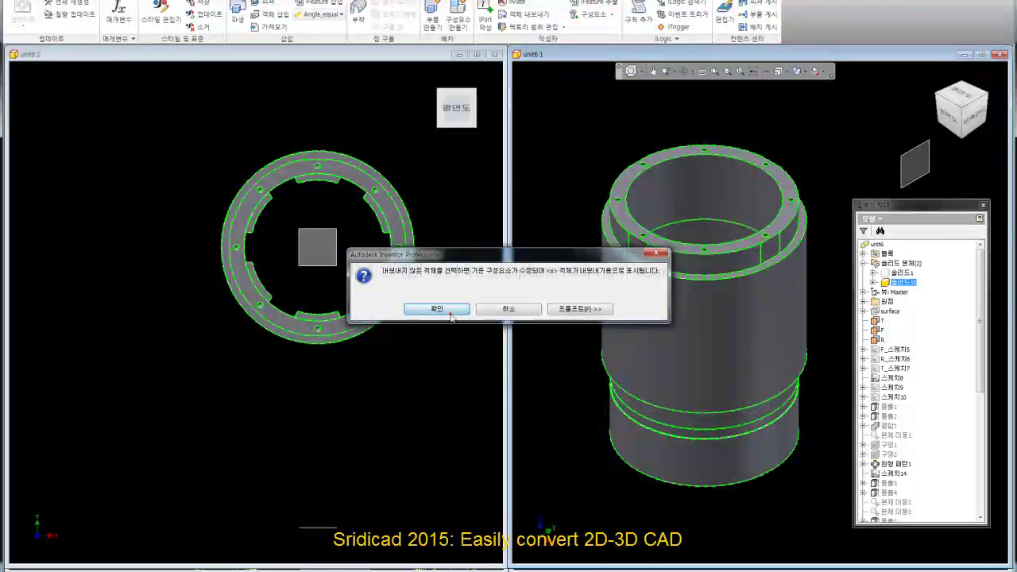
click(455, 312)
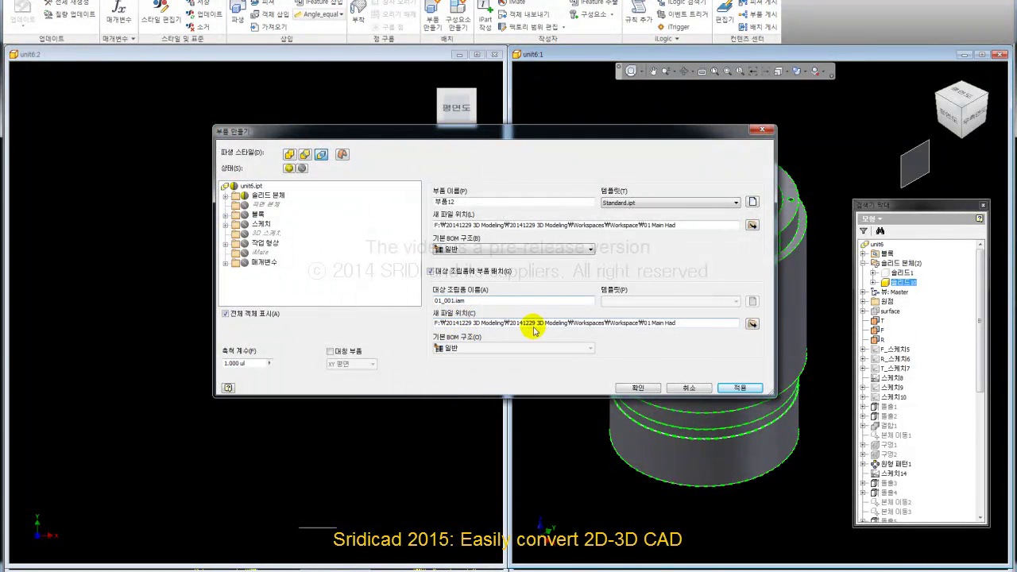
click(644, 391)
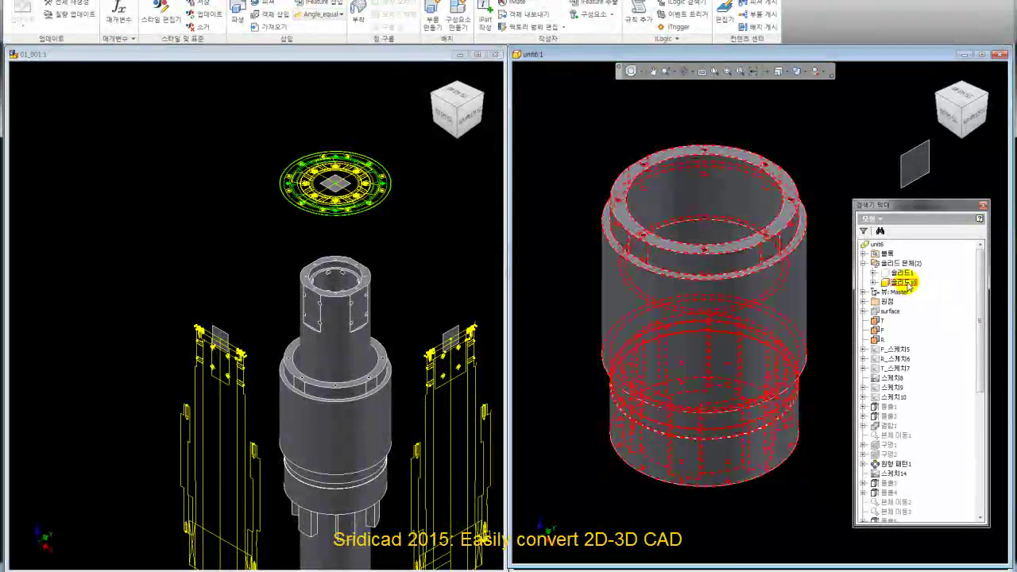
- Hide the 솔리드10 body in unit6 and switch to the 01_001 assembly
right_click(907, 285)
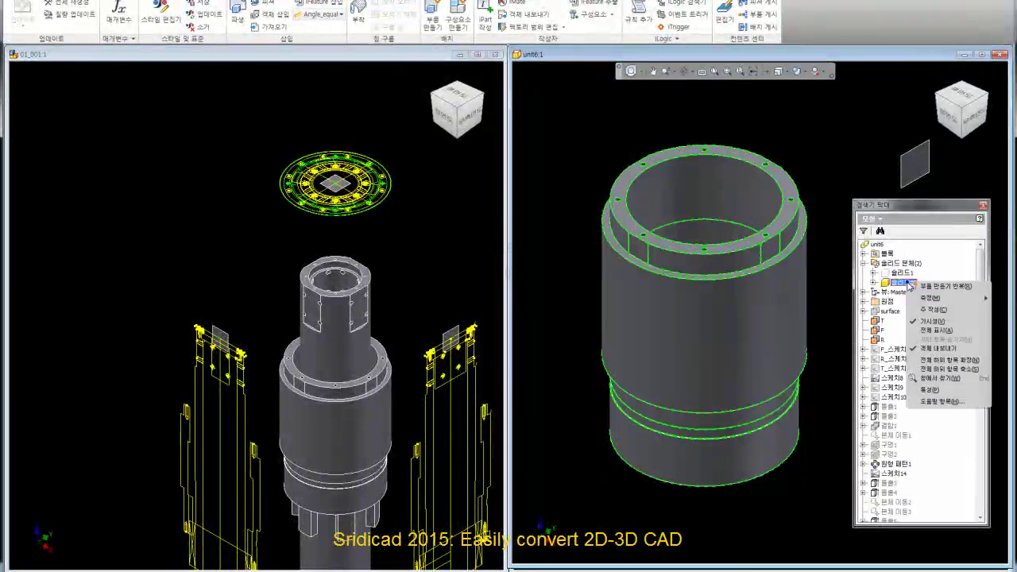
click(934, 321)
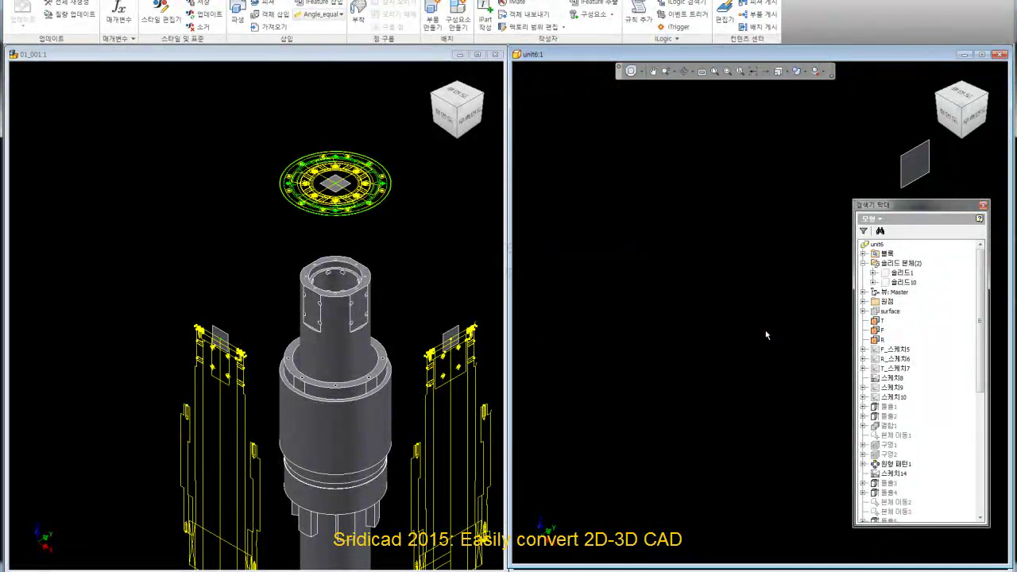
click(435, 258)
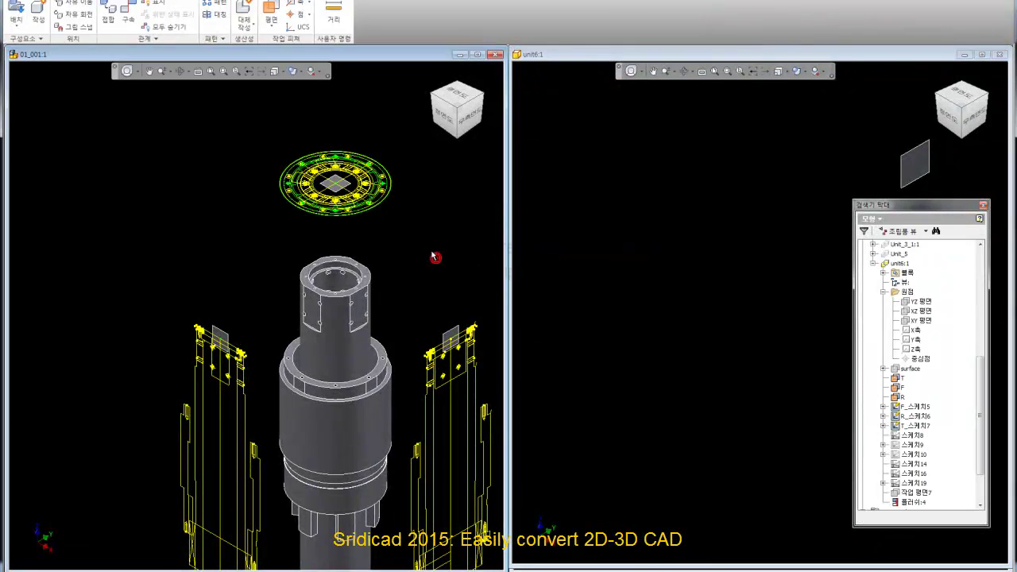
- Save the 01_001 assembly with Ctrl+S, choosing Yes to All for changed files
scroll(345, 313, down, 3)
scroll(356, 318, up, 5)
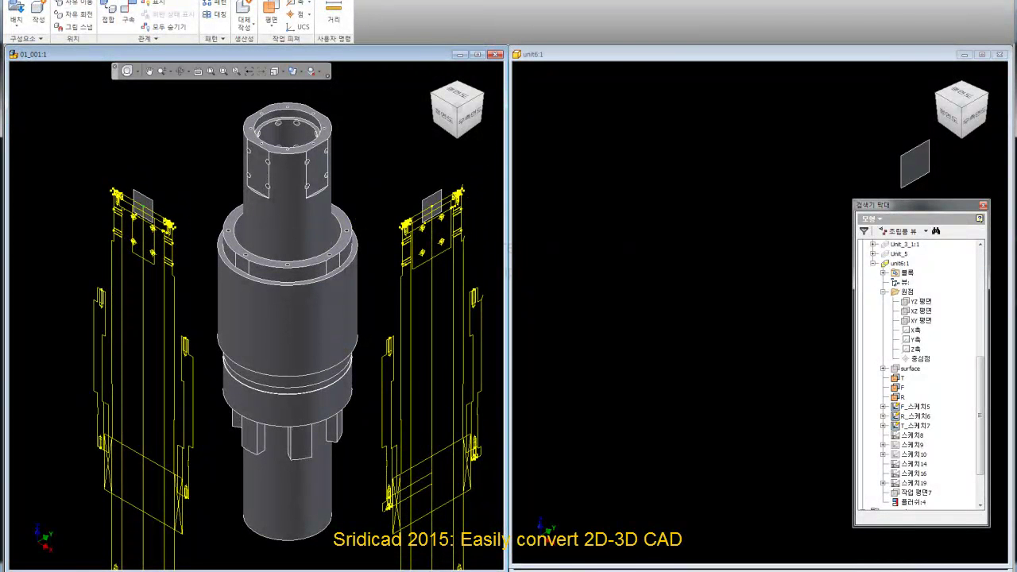
key(ctrl+s)
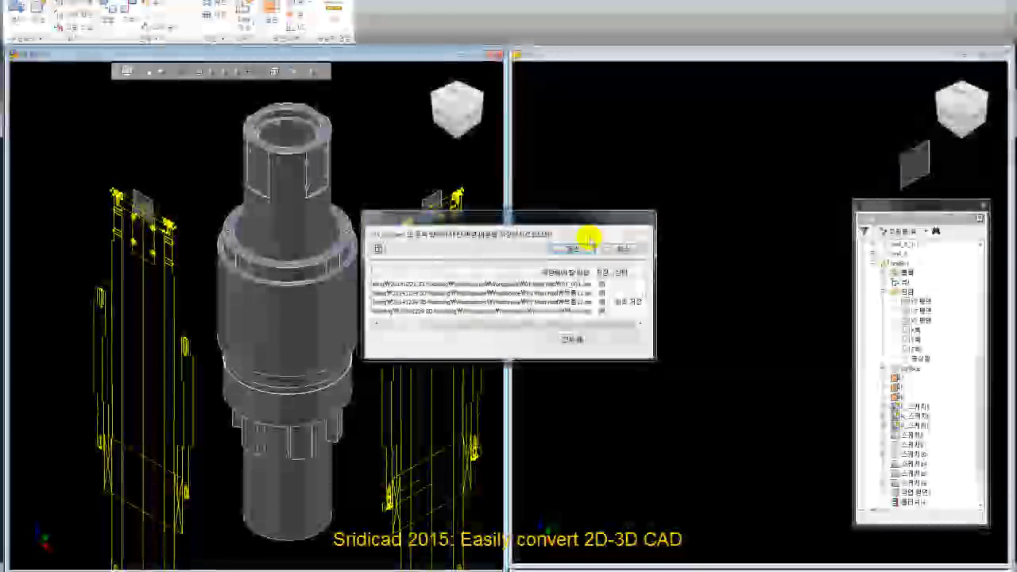
click(579, 251)
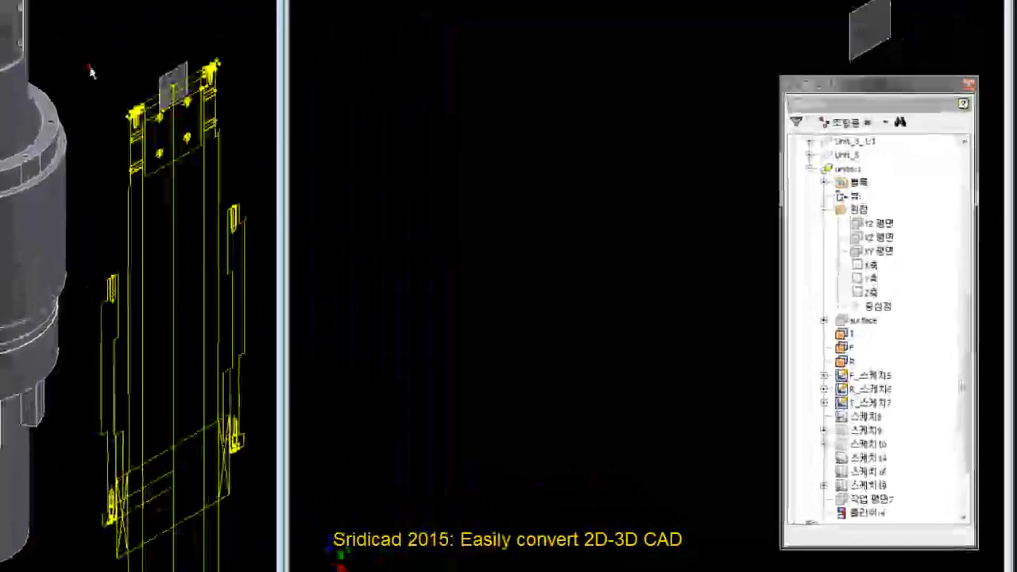
- Collapse unit6:1 in the model tree and view the assembly from the front
click(800, 158)
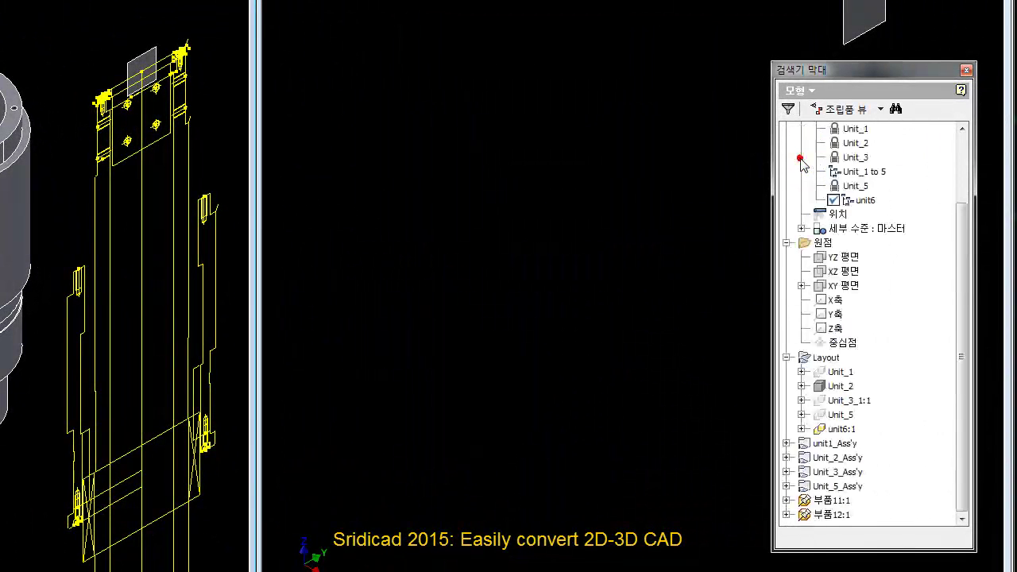
drag(961, 248, 962, 183)
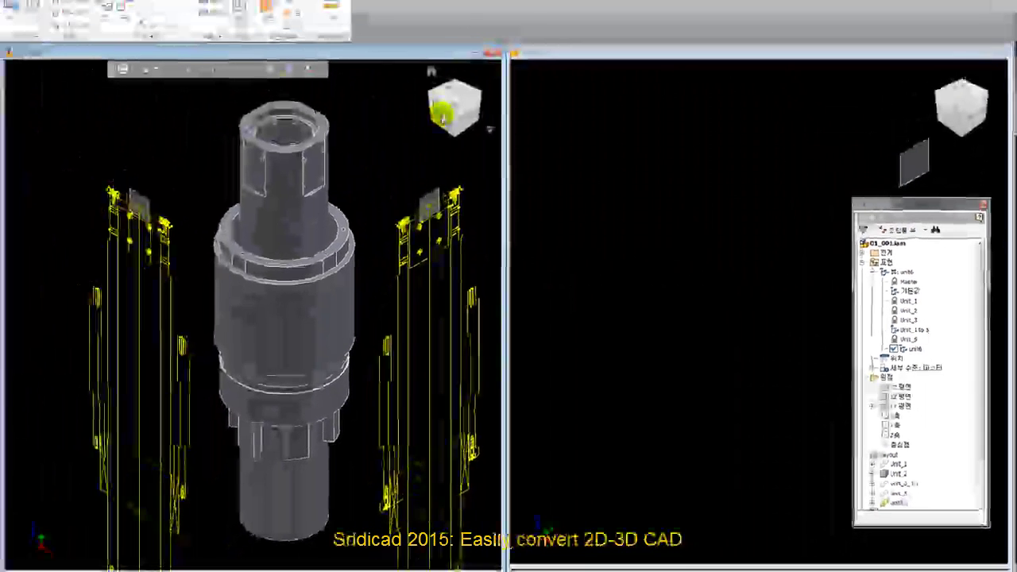
click(450, 111)
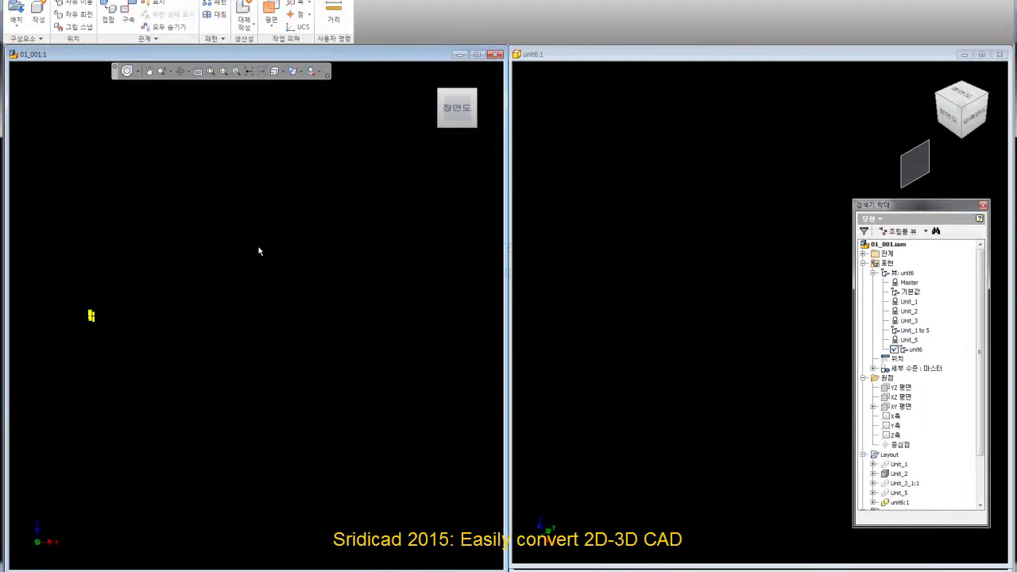
- Pan down the new part in front view, then zoom into the shaft in isometric view
scroll(324, 296, up, 5)
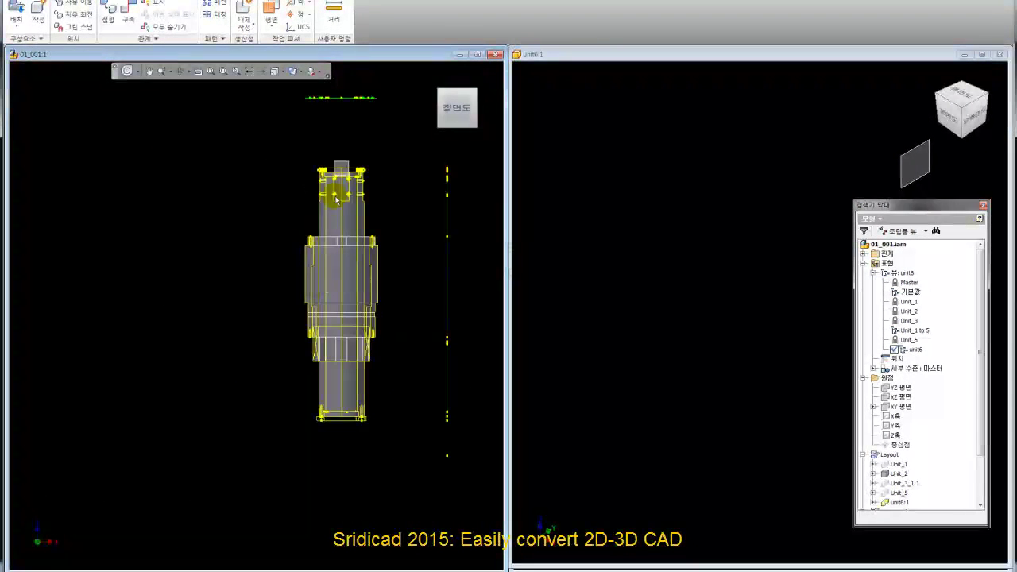
scroll(376, 181, up, 5)
middle_drag(428, 308, 372, 171)
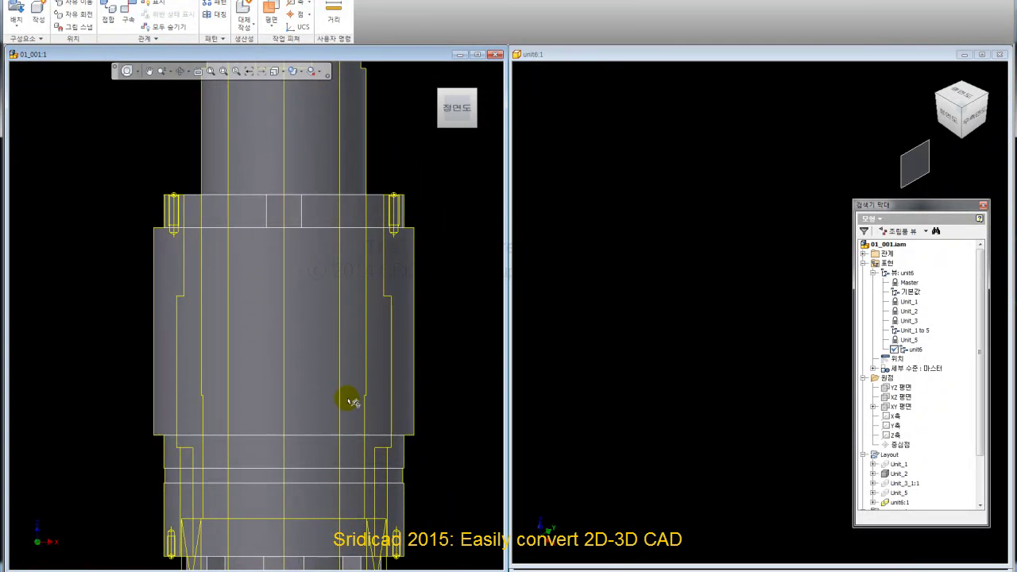
middle_drag(350, 401, 328, 267)
mouse_move(334, 405)
middle_down()
mouse_move(317, 351)
mouse_move(325, 306)
middle_up()
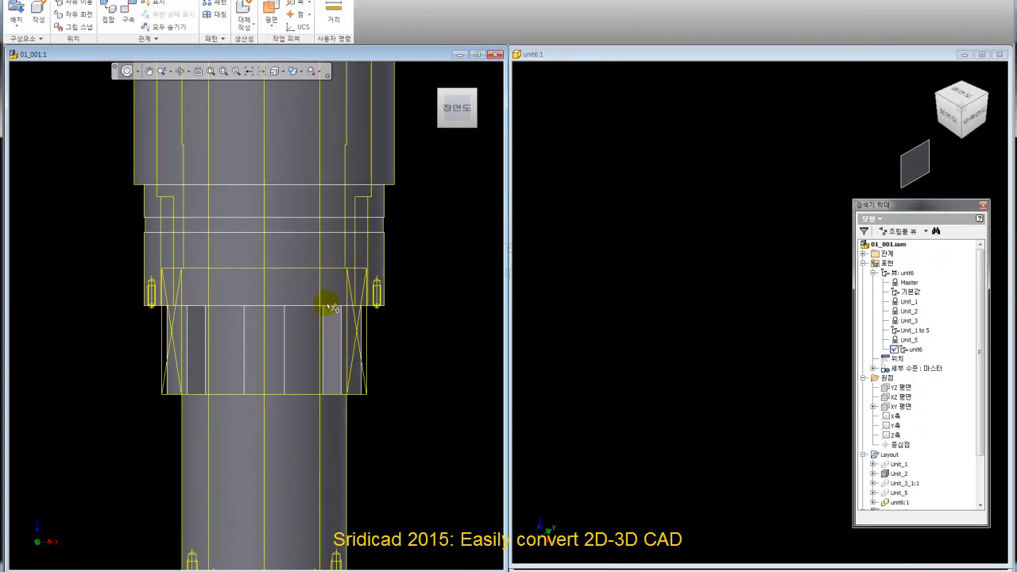
middle_drag(321, 468, 318, 341)
middle_drag(305, 434, 306, 418)
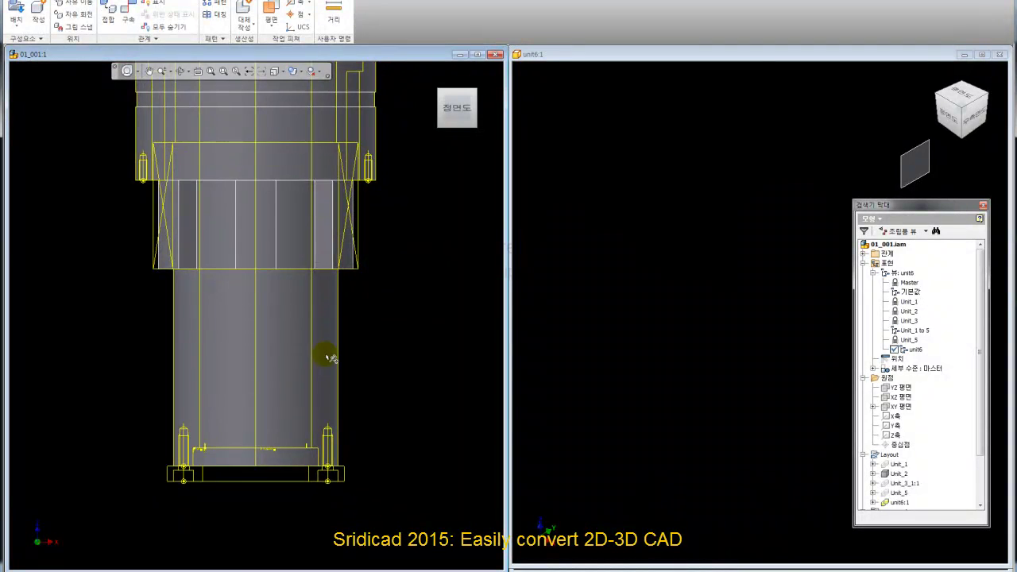
scroll(320, 404, down, 4)
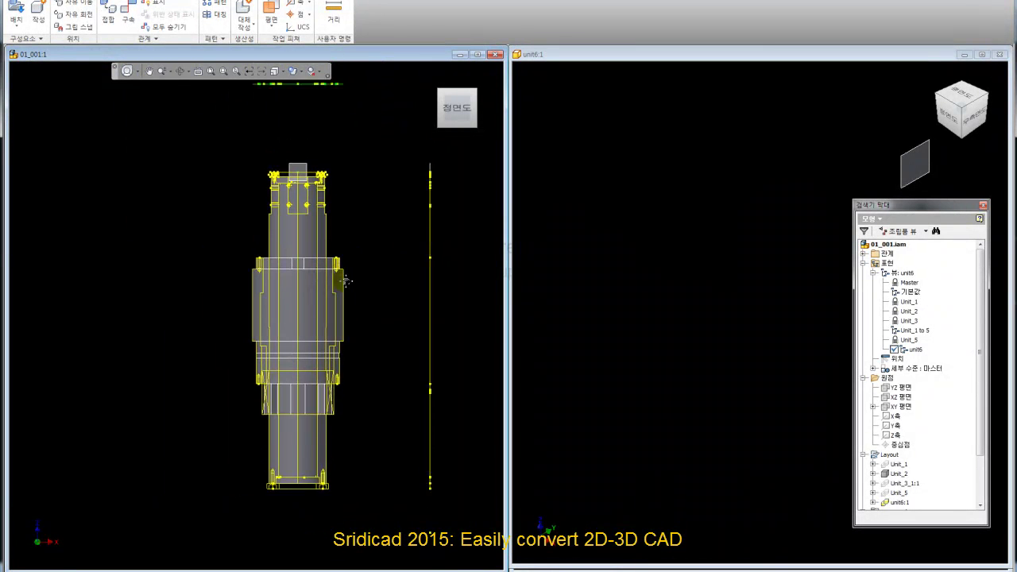
click(474, 93)
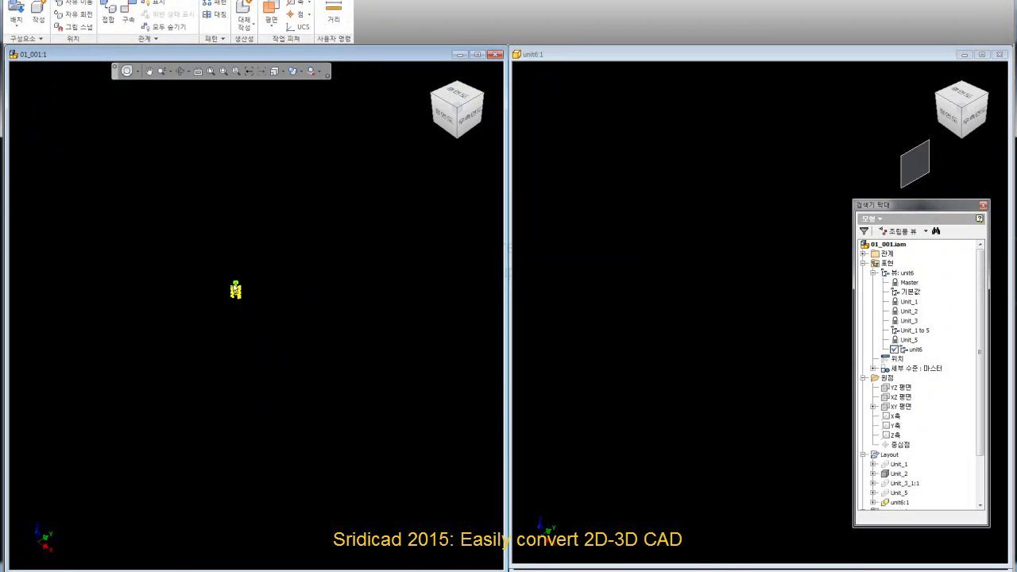
scroll(361, 192, up, 3)
scroll(360, 192, up, 2)
scroll(361, 192, up, 2)
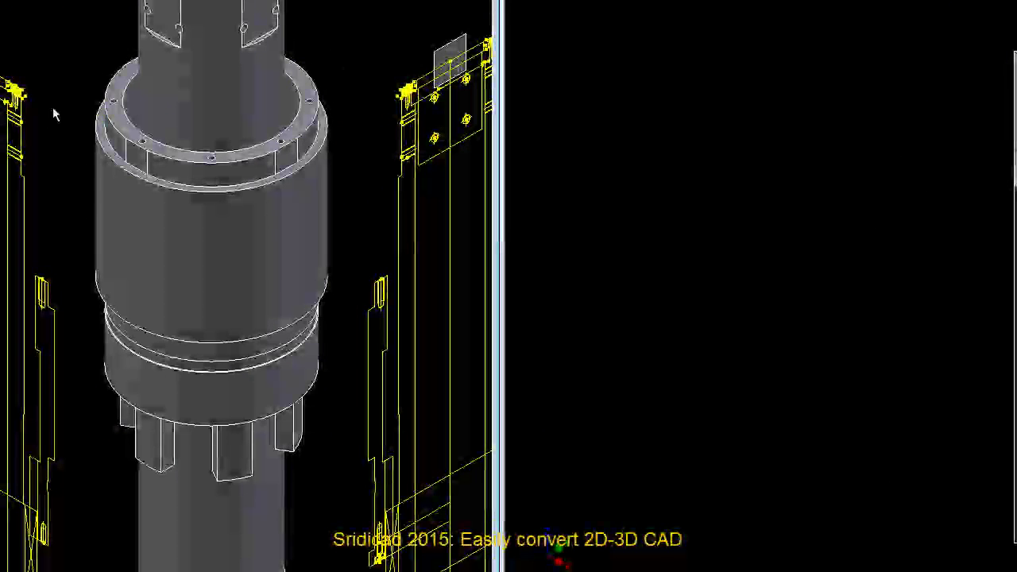
- Zoom across the AutoCAD Mechanical layout sheets onto the sheet 13 flange detail drawing
middle_drag(8, 104, 59, 88)
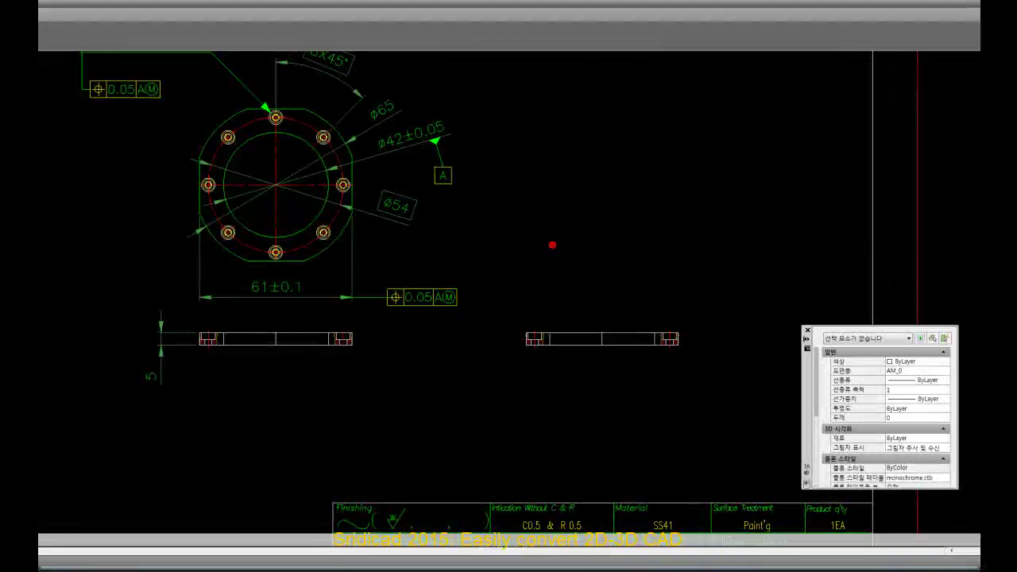
scroll(447, 209, down, 3)
scroll(450, 215, down, 2)
middle_drag(503, 236, 345, 197)
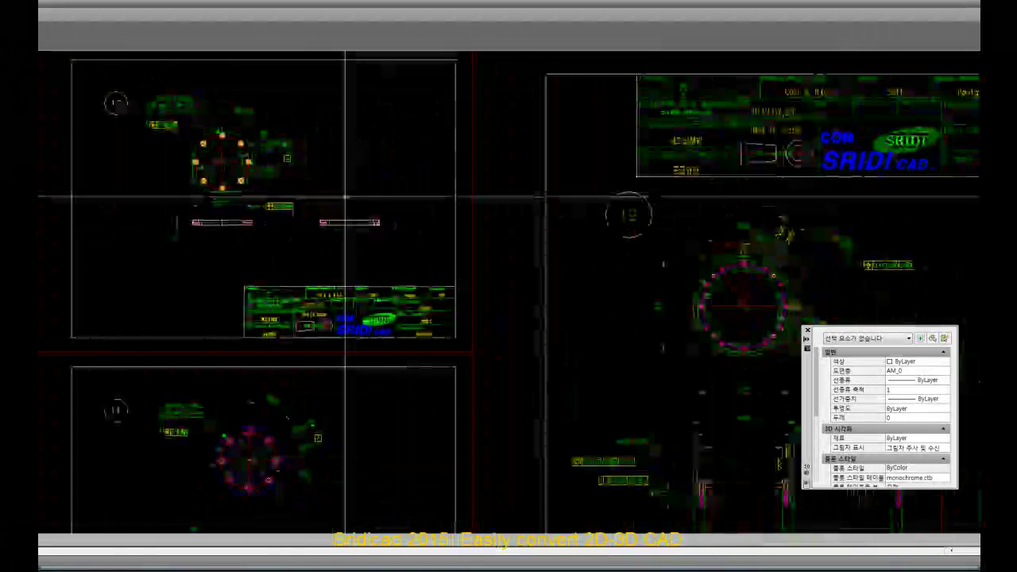
scroll(349, 195, down, 5)
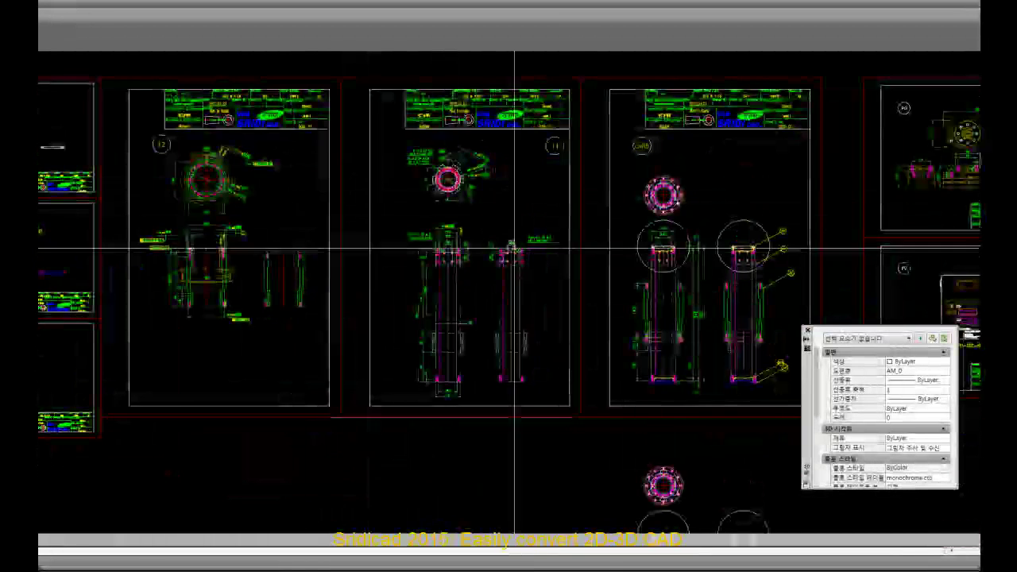
scroll(704, 246, up, 5)
scroll(765, 241, up, 2)
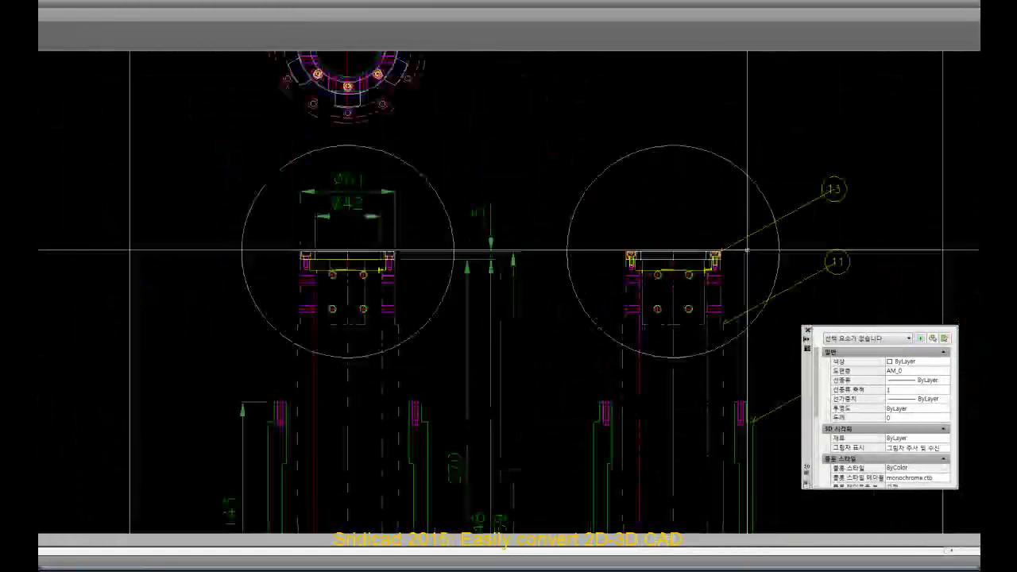
scroll(726, 252, up, 2)
scroll(565, 227, up, 1)
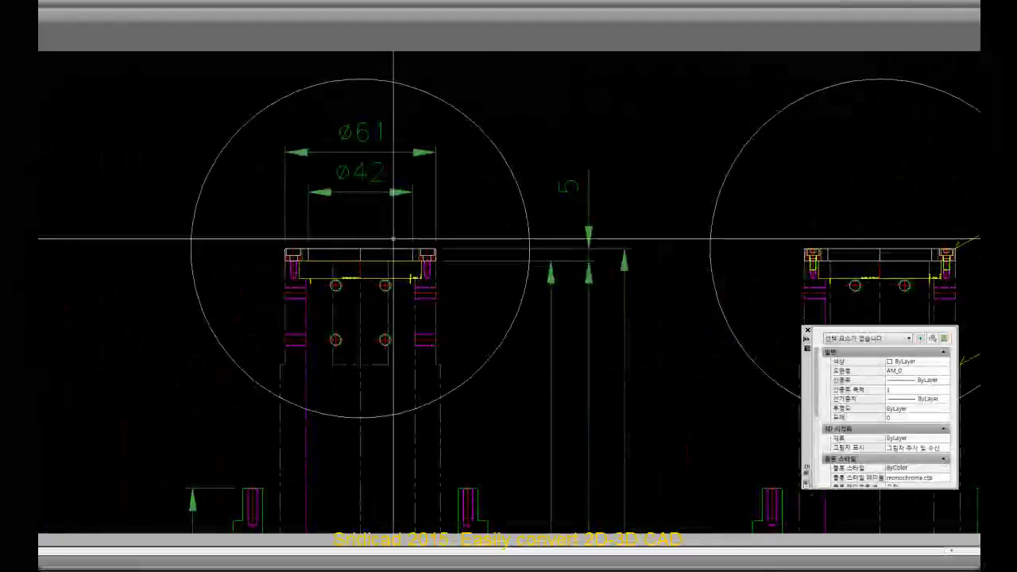
scroll(317, 239, up, 3)
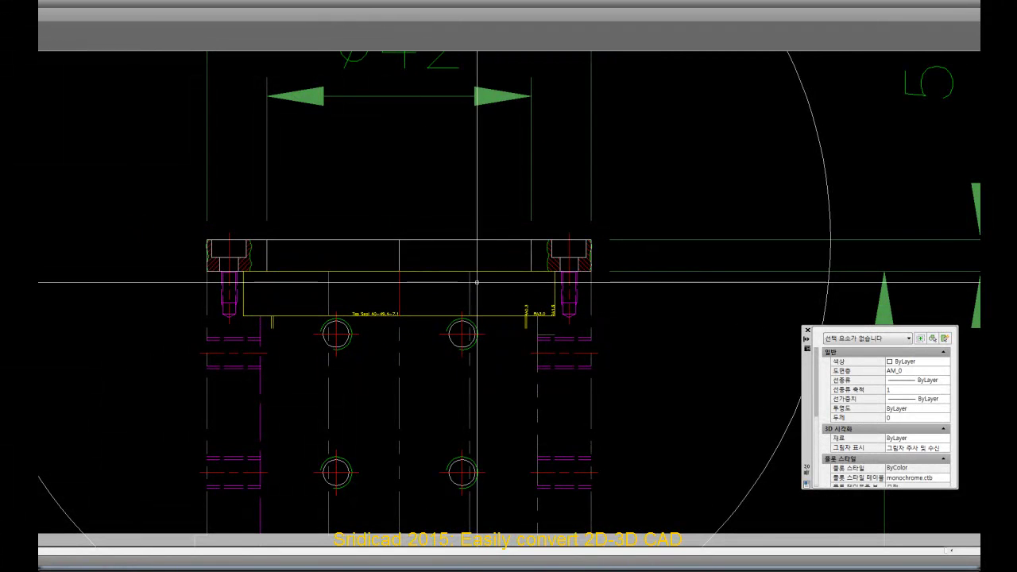
scroll(540, 228, down, 8)
scroll(532, 230, down, 2)
scroll(527, 231, down, 3)
scroll(881, 307, up, 2)
- Select the flange detail block and copy it with a base point at the flange centre
scroll(358, 183, up, 2)
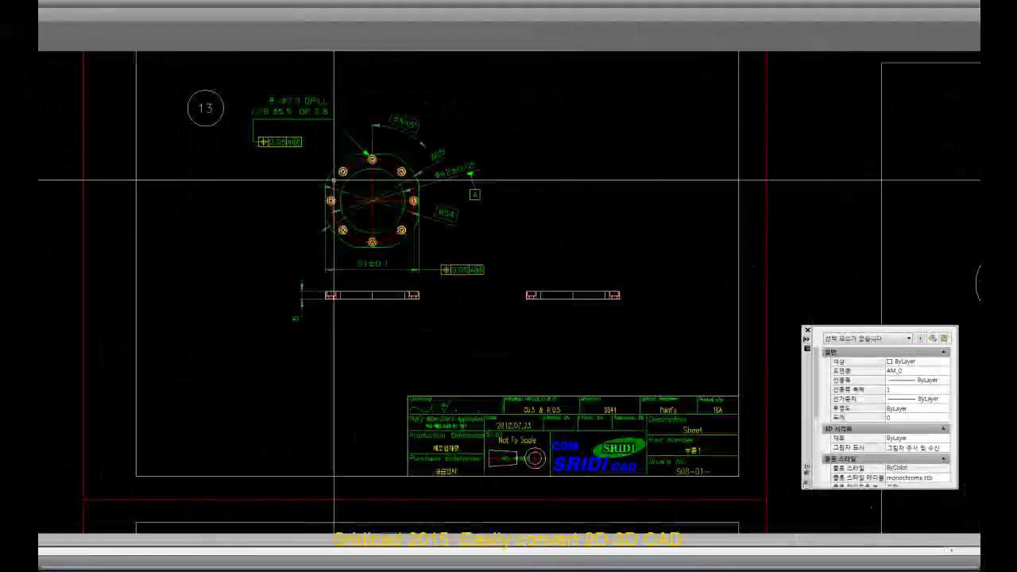
scroll(363, 141, up, 2)
scroll(365, 133, up, 1)
click(364, 134)
scroll(405, 166, down, 2)
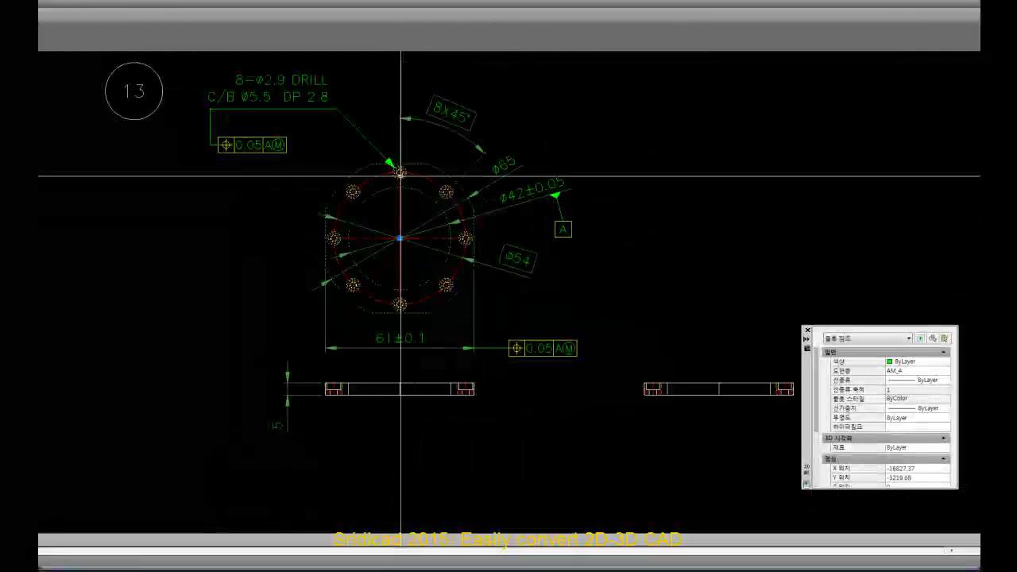
key(m)
key(Return)
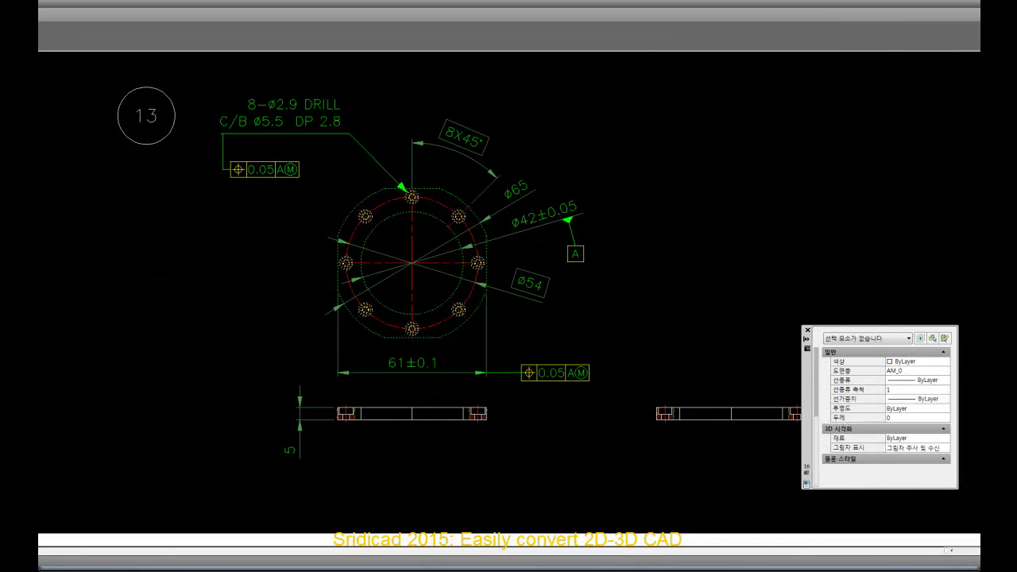
click(429, 280)
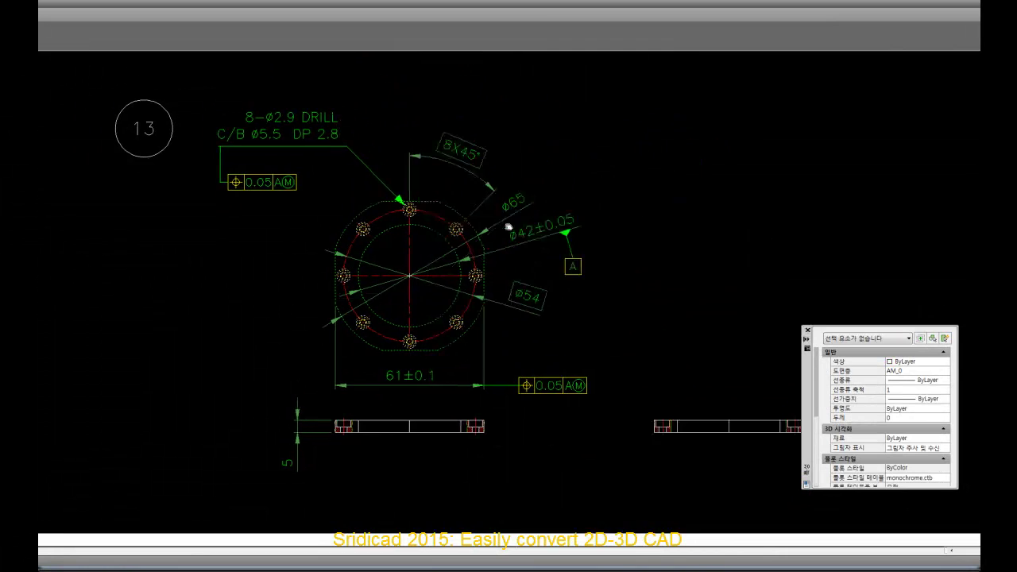
- Paste the flange copy into empty drawing space from the right-click menu
scroll(513, 177, down, 5)
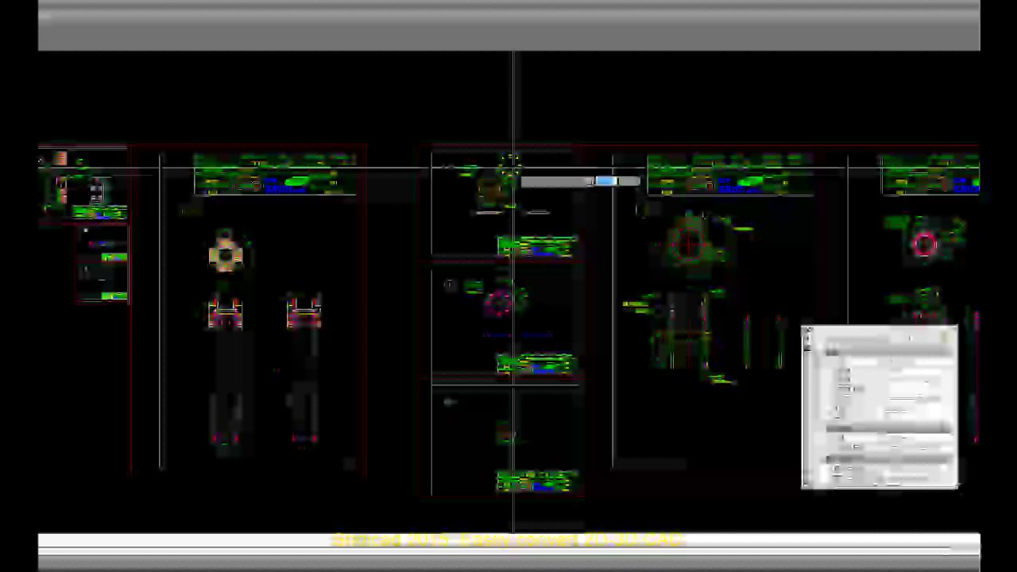
scroll(513, 168, up, 5)
right_click(518, 356)
click(540, 362)
- Recentre the placed flange copy and select its top-right bolt
scroll(463, 369, up, 5)
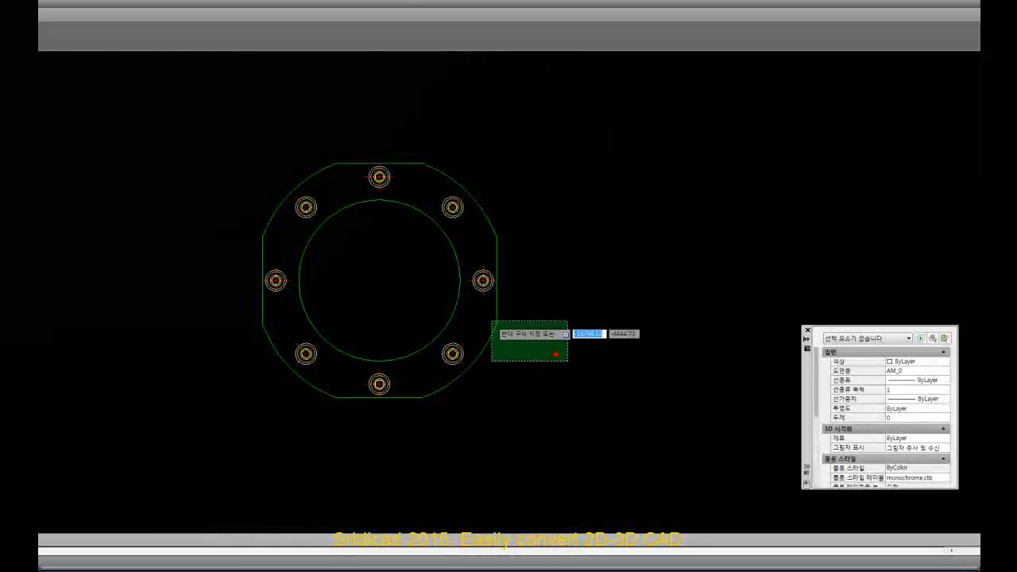
click(497, 320)
middle_drag(523, 319, 557, 322)
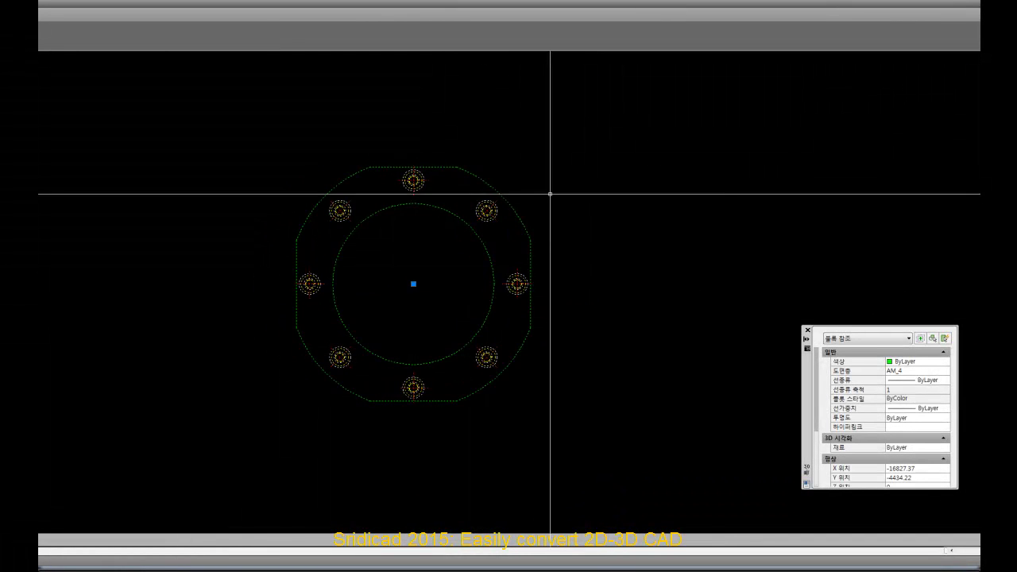
key(Escape)
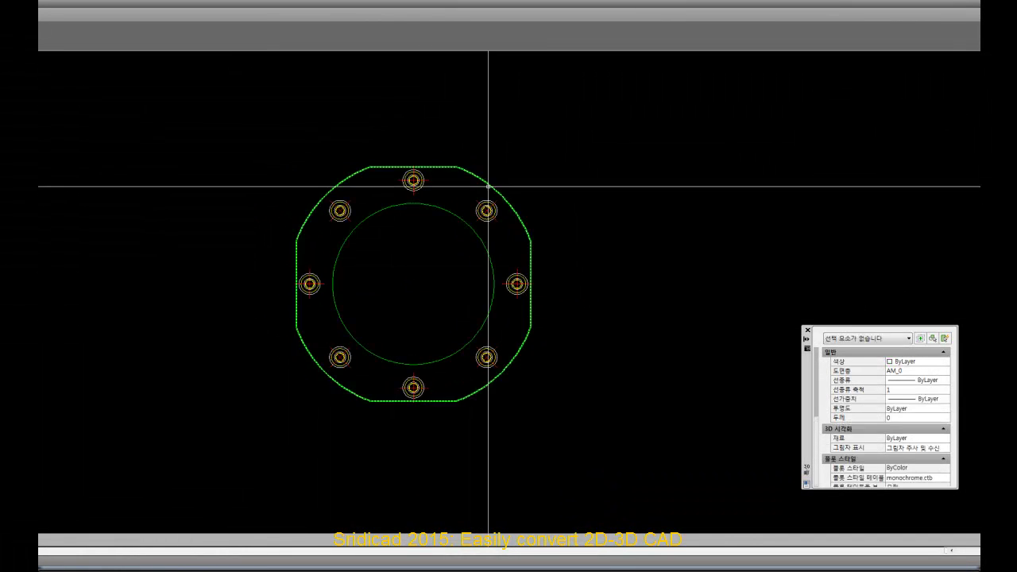
scroll(493, 186, up, 4)
click(510, 215)
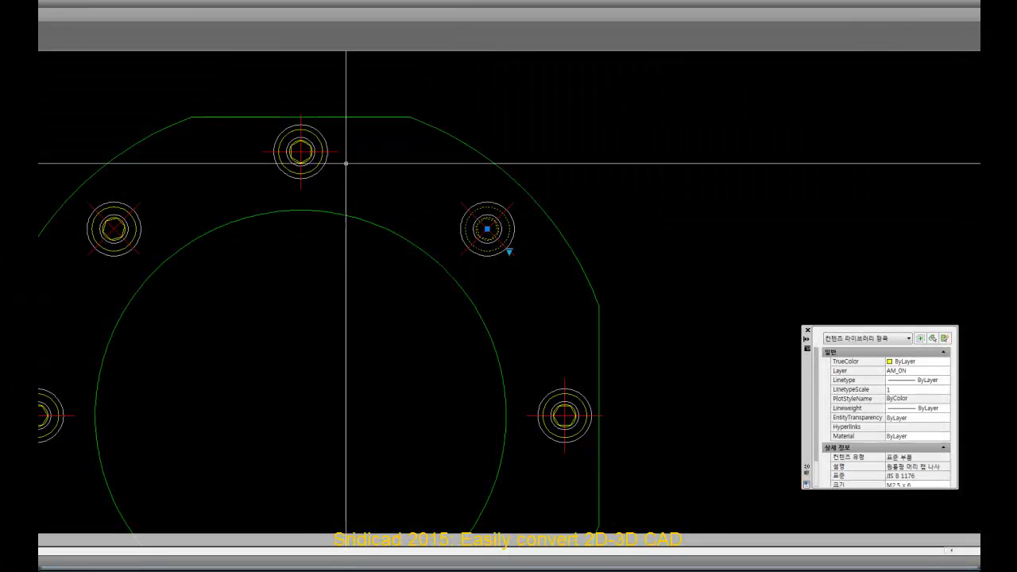
- Remove all eight bolts from the flange holes
click(318, 130)
click(125, 208)
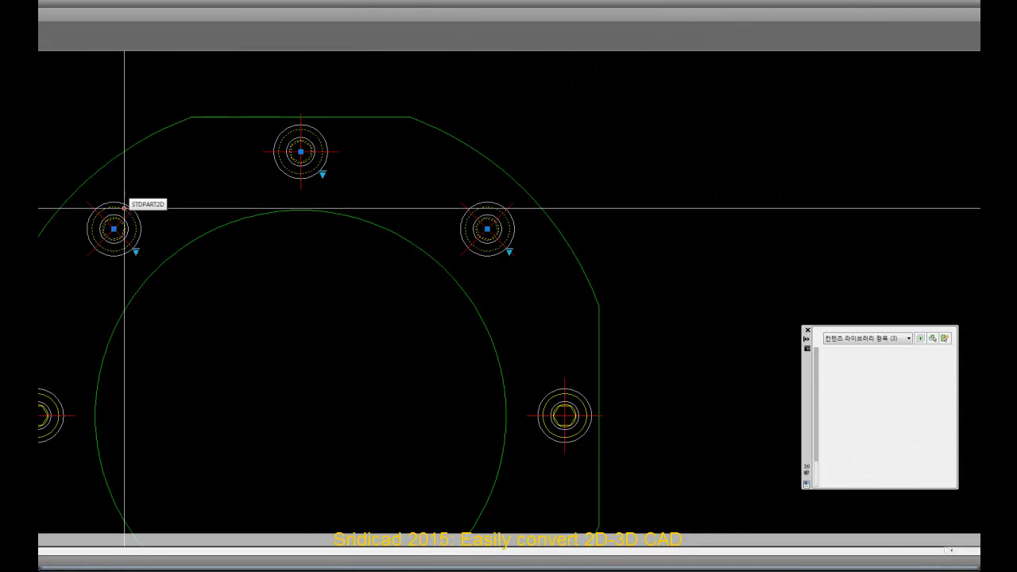
scroll(426, 236, down, 1)
scroll(540, 220, down, 3)
scroll(621, 258, up, 4)
click(621, 258)
click(91, 259)
middle_drag(308, 374, 355, 290)
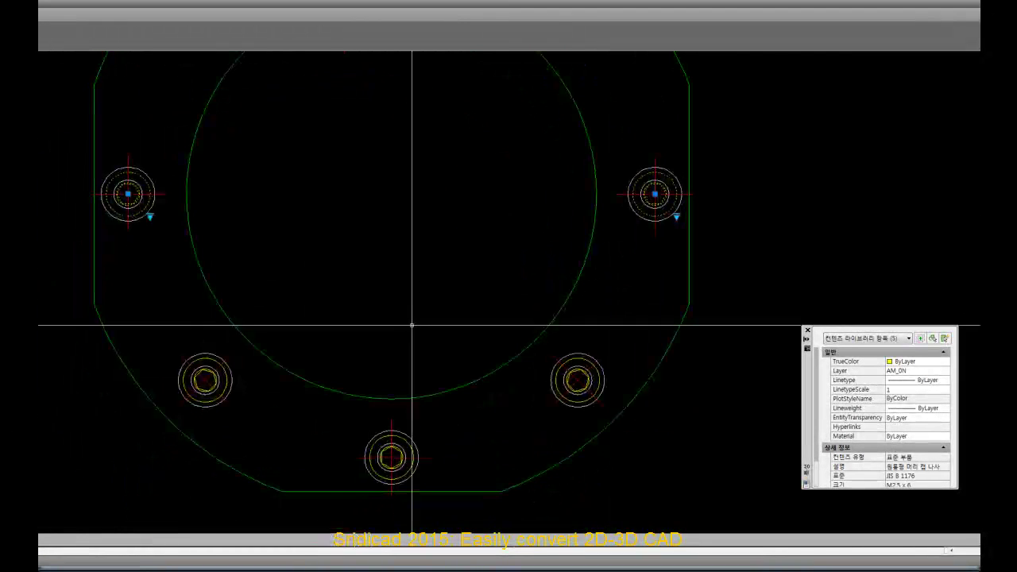
click(580, 358)
click(400, 433)
click(211, 360)
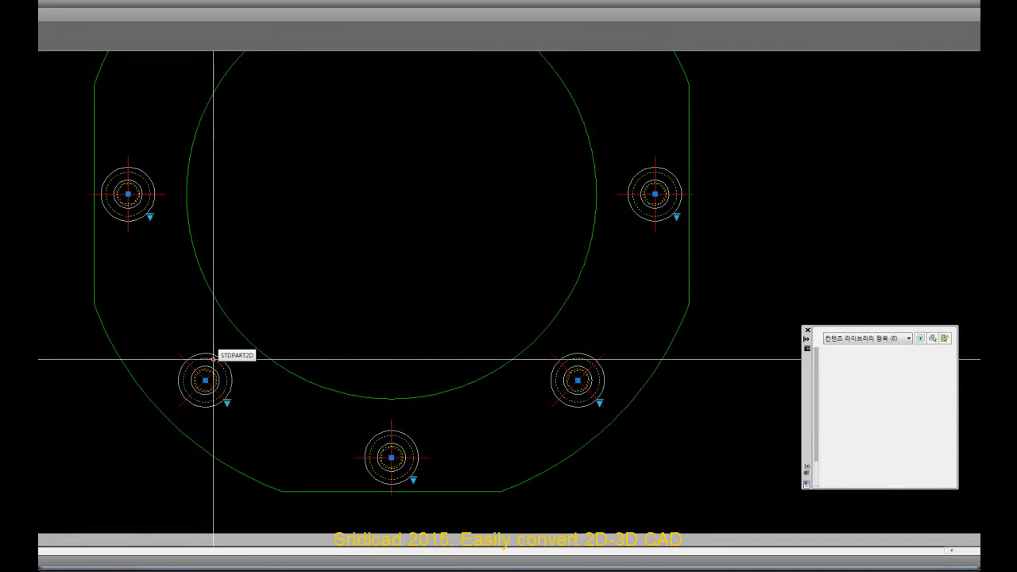
key(Escape)
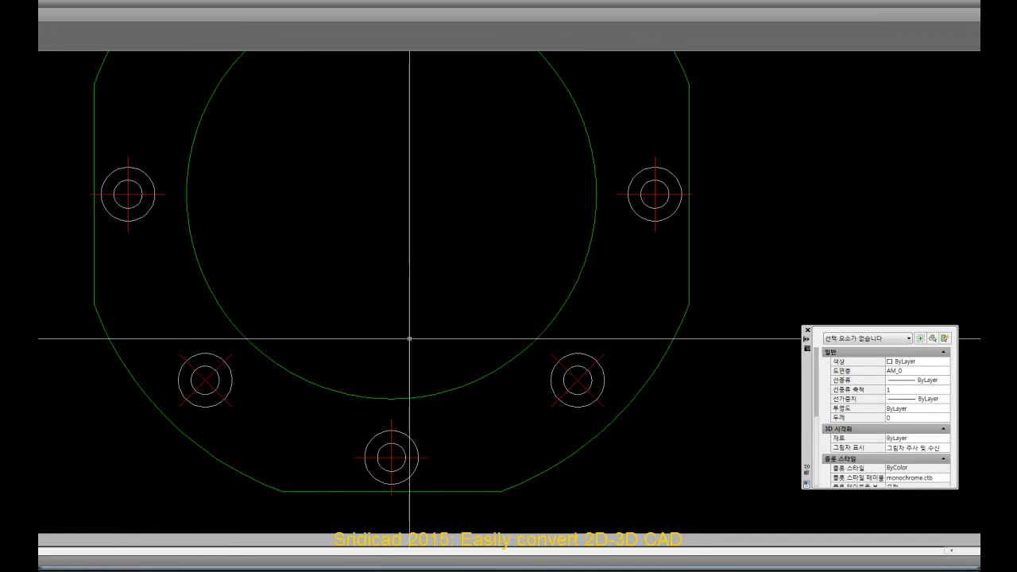
scroll(409, 338, down, 2)
- Explode the whole flange into plain geometry
click(403, 89)
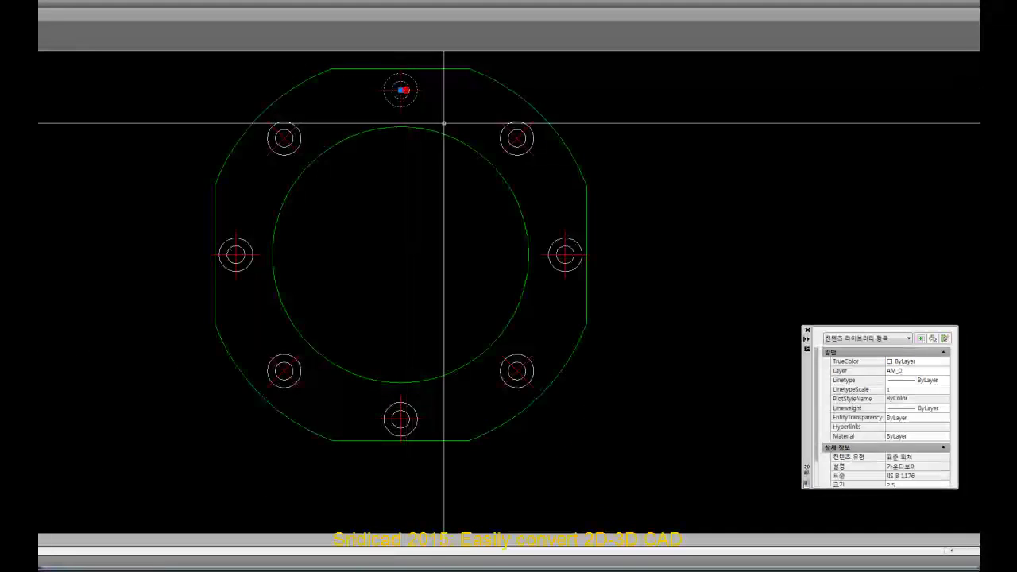
click(164, 56)
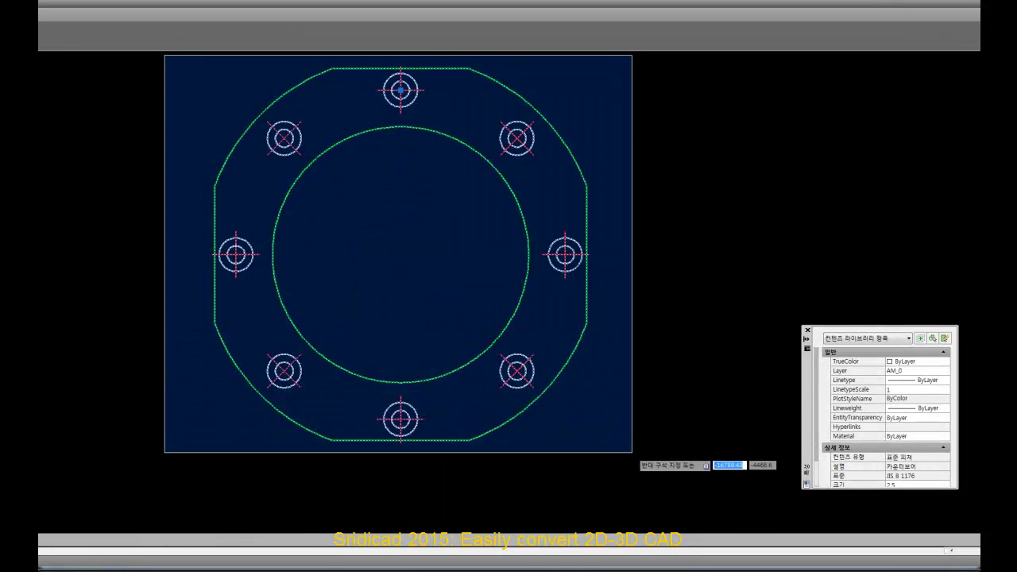
click(628, 458)
text(explode)
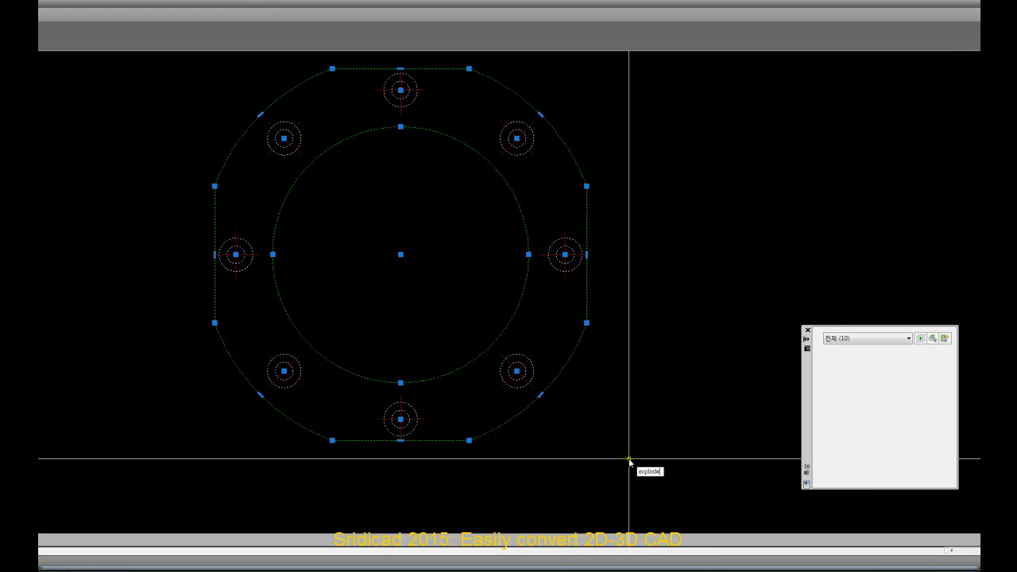
key(Return)
- Delete the centre lines of every hole in the exploded flange
scroll(385, 112, up, 4)
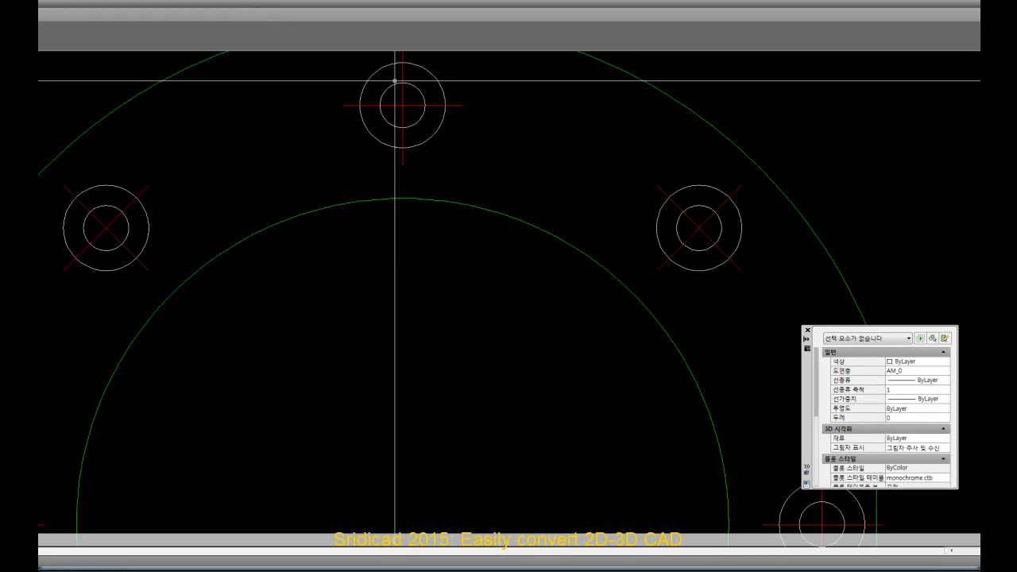
click(405, 111)
scroll(405, 111, down, 3)
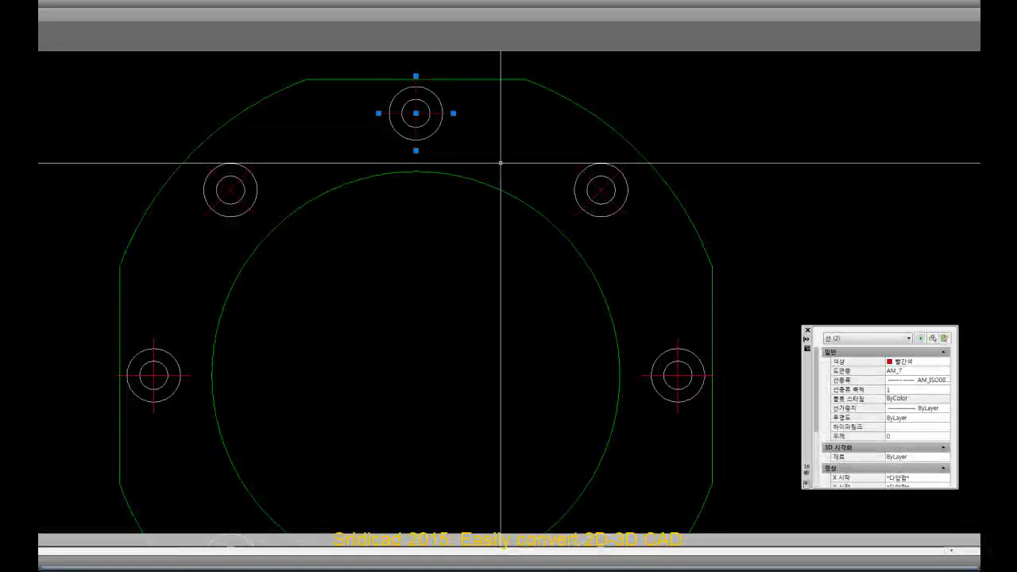
scroll(606, 188, up, 5)
click(587, 183)
scroll(664, 329, down, 3)
scroll(617, 273, up, 5)
click(625, 274)
click(629, 276)
scroll(629, 275, down, 3)
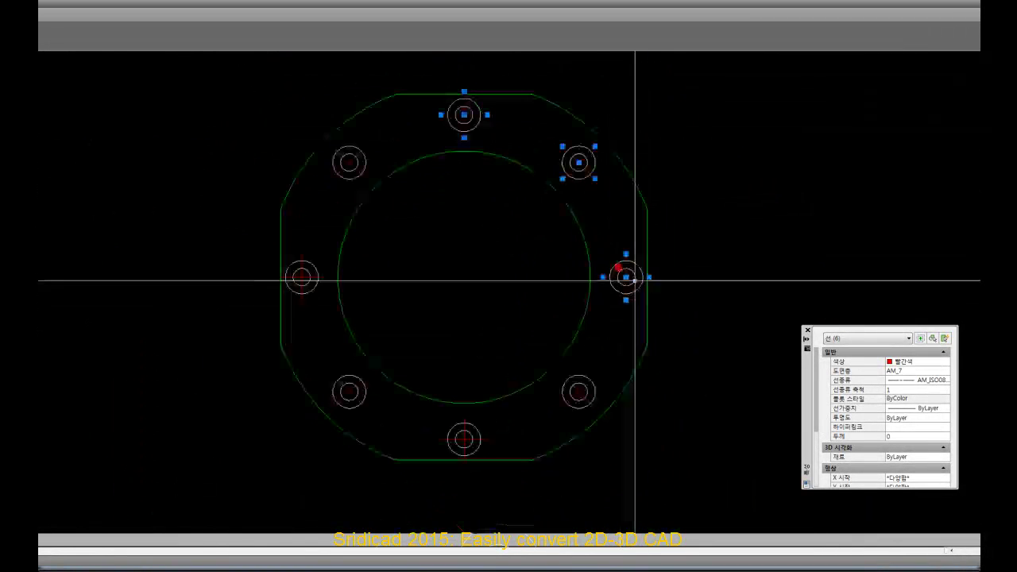
scroll(348, 161, up, 2)
click(342, 159)
click(347, 160)
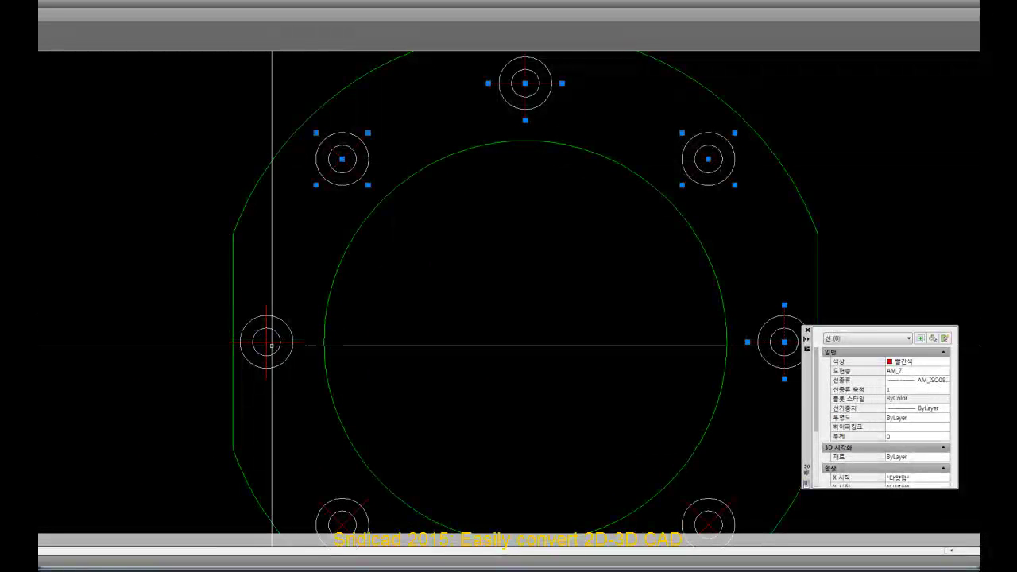
scroll(268, 345, down, 3)
scroll(150, 337, up, 5)
click(150, 337)
scroll(150, 337, down, 3)
scroll(55, 297, up, 4)
click(24, 478)
click(20, 480)
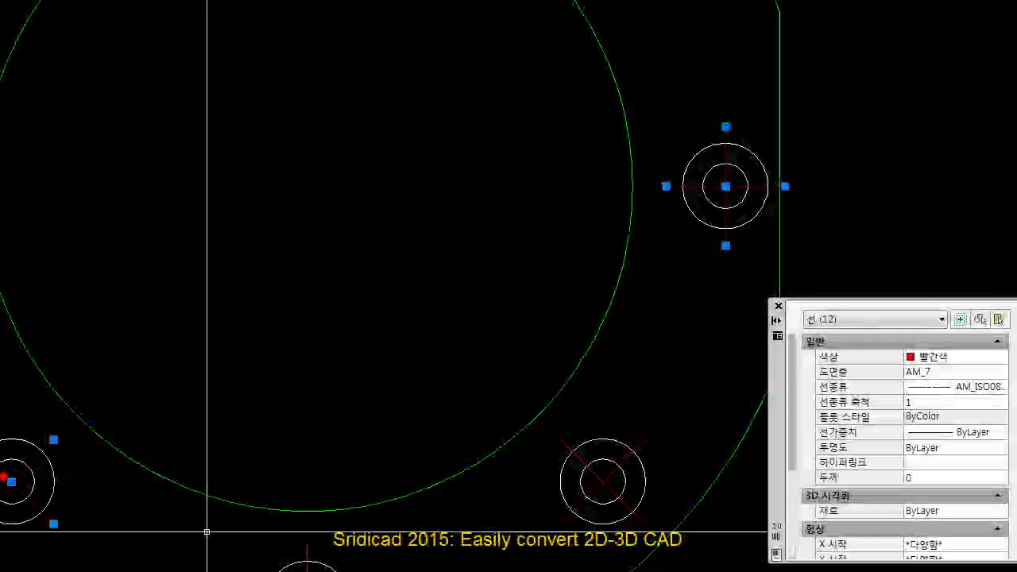
click(594, 479)
click(593, 477)
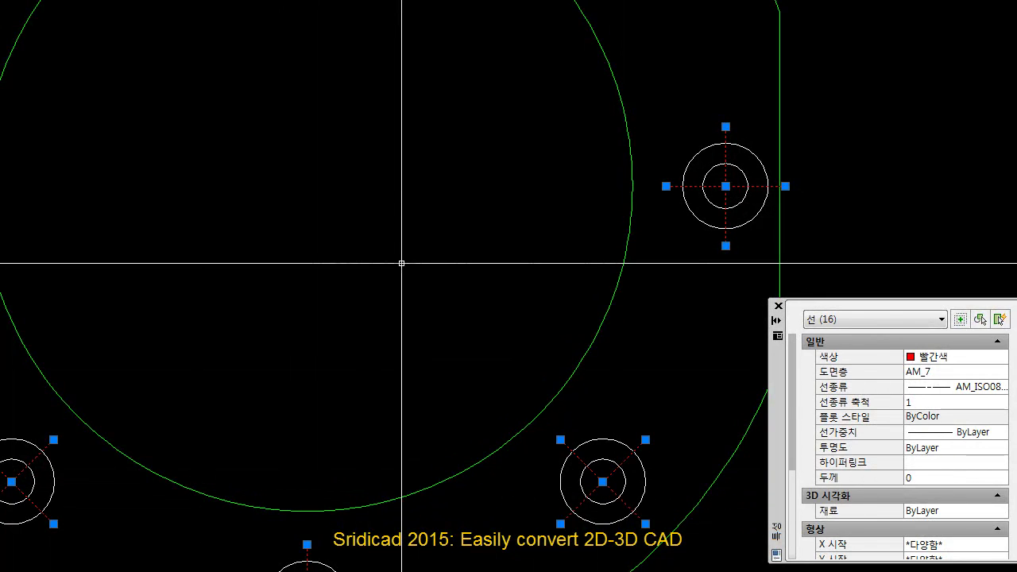
key(Delete)
- Cut all 25 remaining flange outline objects to the clipboard
scroll(230, 262, down, 3)
scroll(230, 243, down, 1)
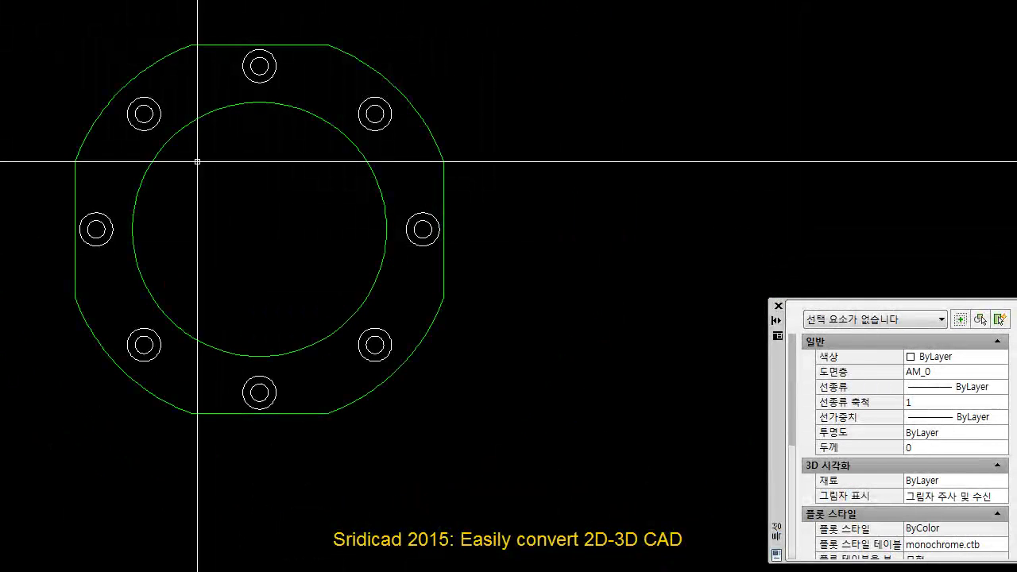
click(18, 2)
click(597, 448)
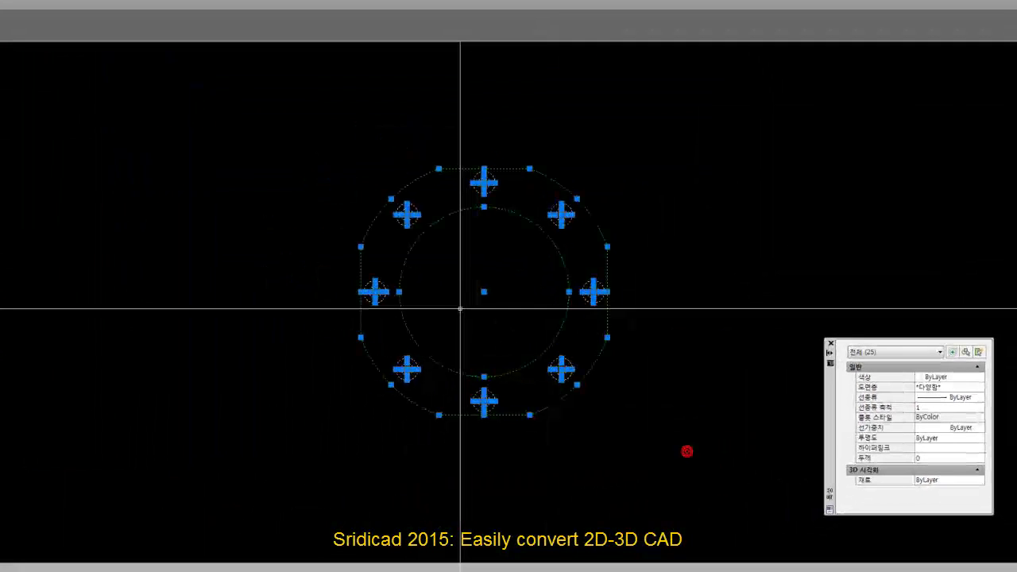
scroll(460, 308, down, 5)
scroll(458, 317, down, 3)
scroll(465, 313, up, 4)
scroll(472, 318, up, 4)
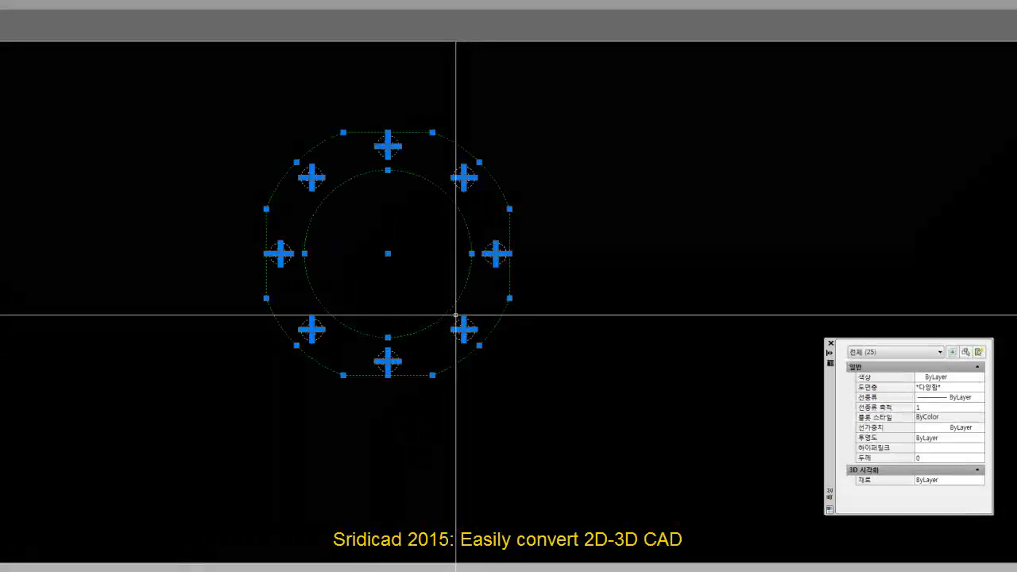
key(Delete)
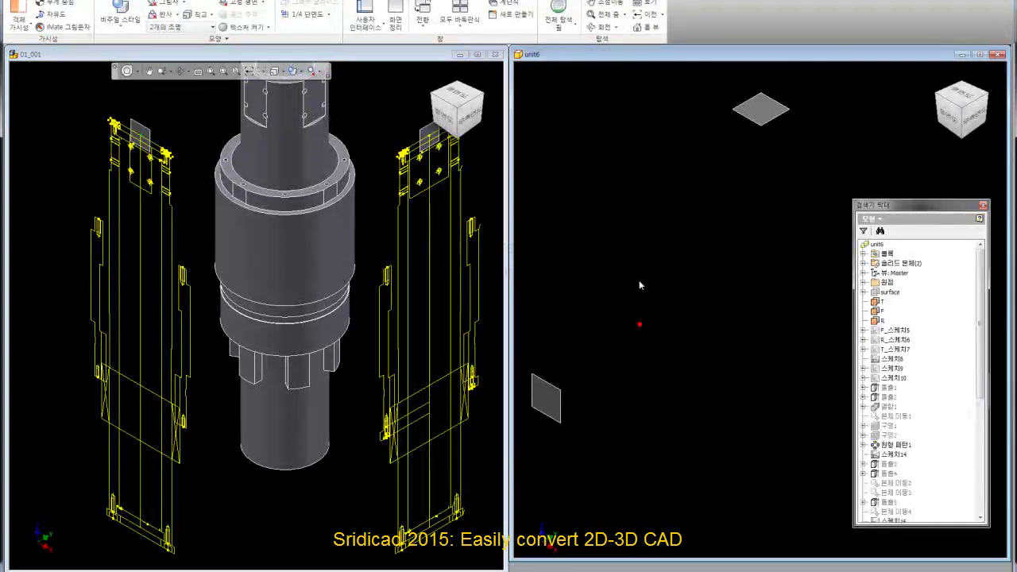
- Start a new 2D sketch on the T work plane of unit6
middle_drag(659, 264, 666, 271)
click(675, 241)
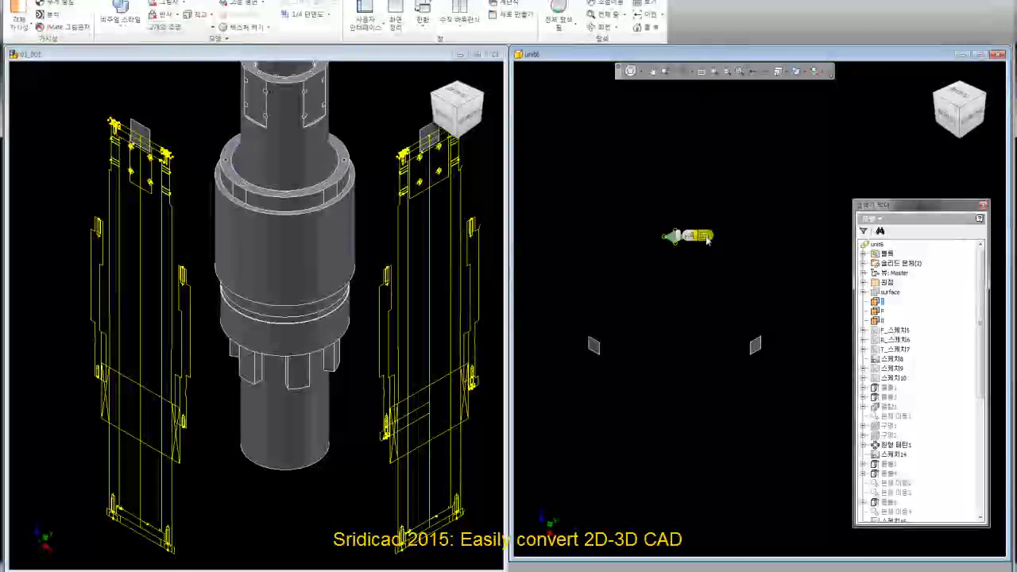
click(705, 236)
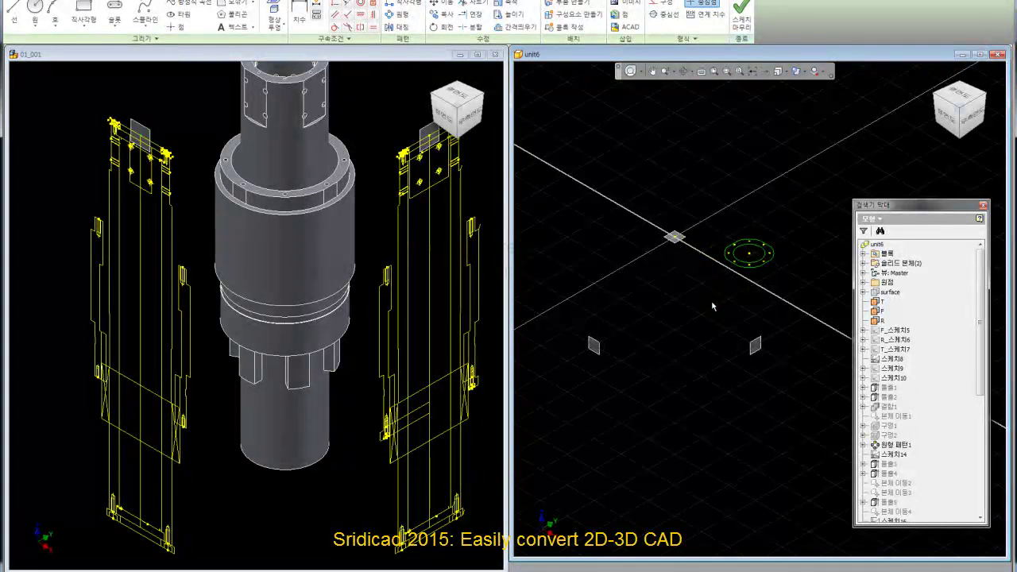
- Give the flange outline a 0.10 mm lineweight and open a second unit6 window
scroll(758, 259, up, 2)
drag(645, 182, 835, 318)
click(671, 39)
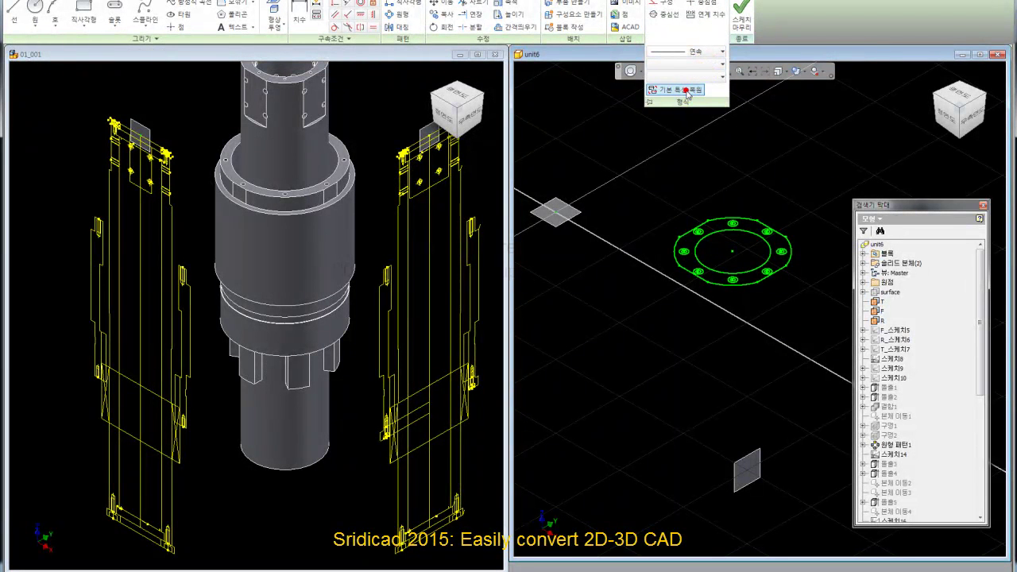
click(738, 172)
drag(703, 226, 751, 164)
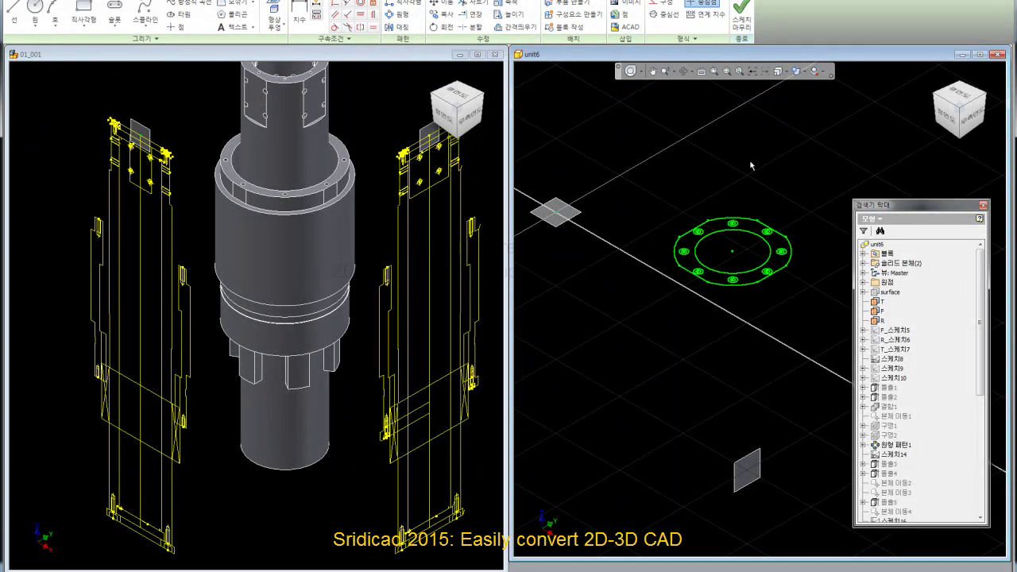
click(677, 40)
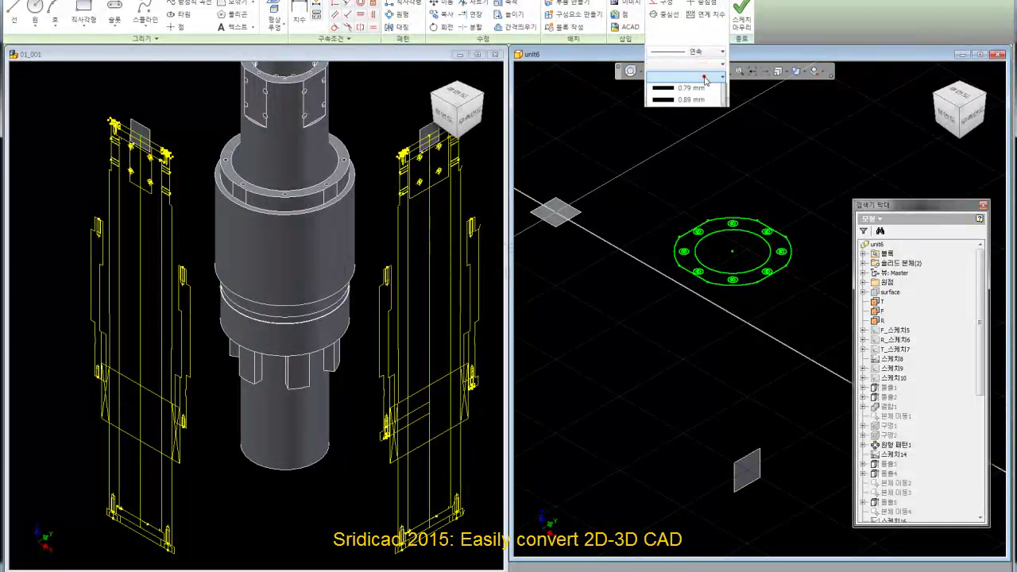
click(698, 125)
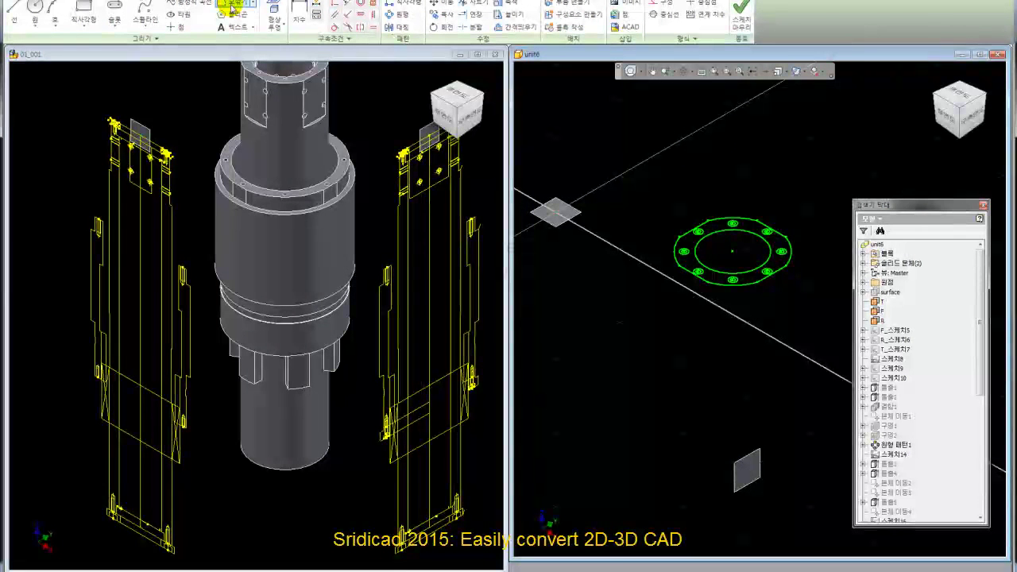
click(142, 0)
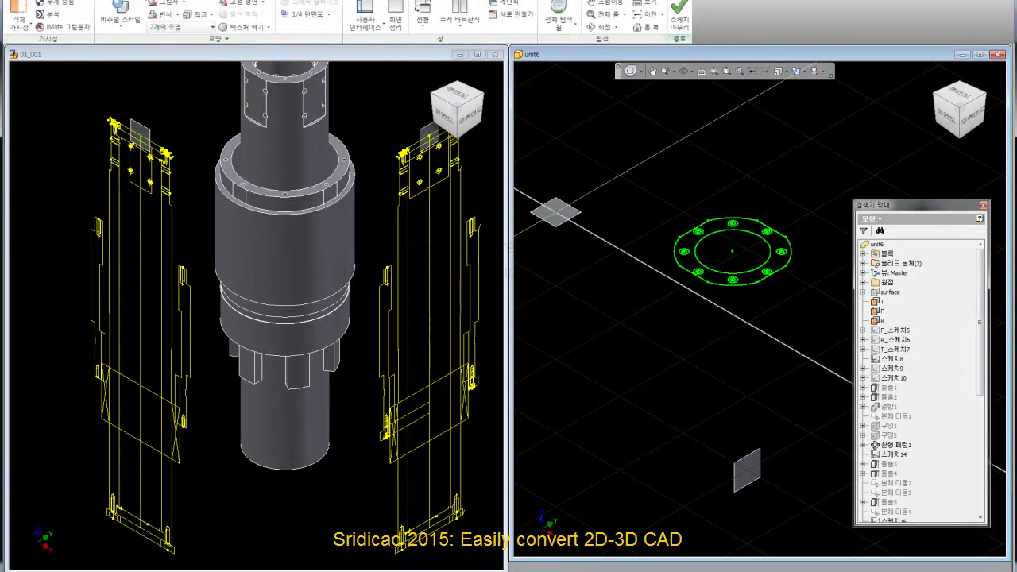
click(501, 16)
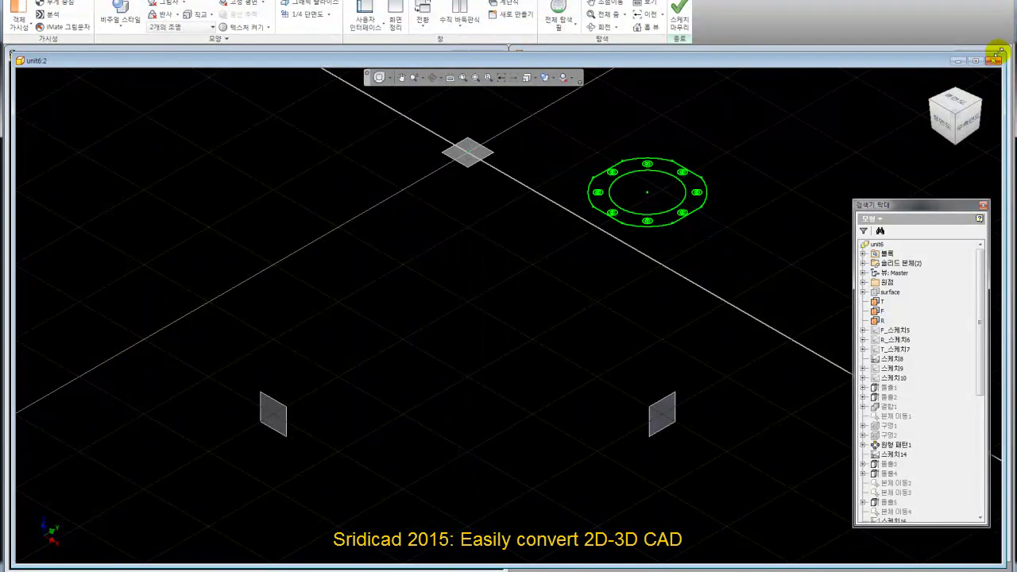
- Tile the two unit6 windows and set the left one to an upright Top view
click(460, 16)
drag(527, 40, 502, 44)
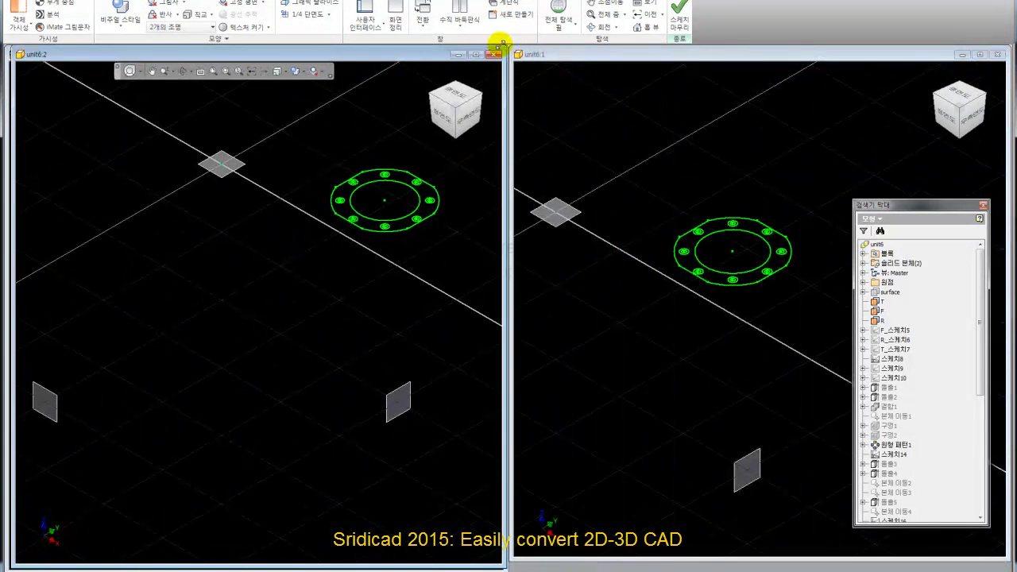
click(452, 101)
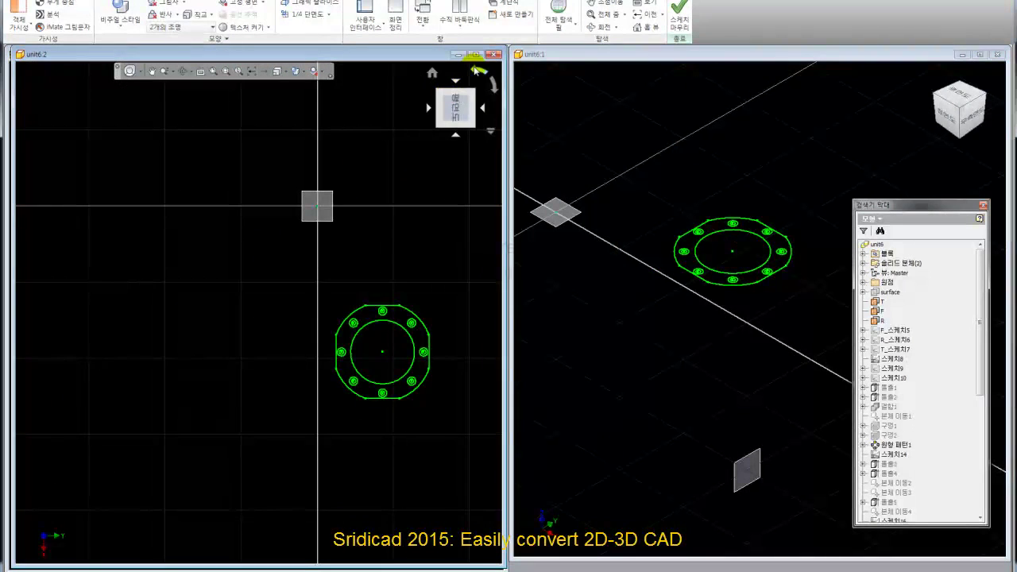
click(478, 72)
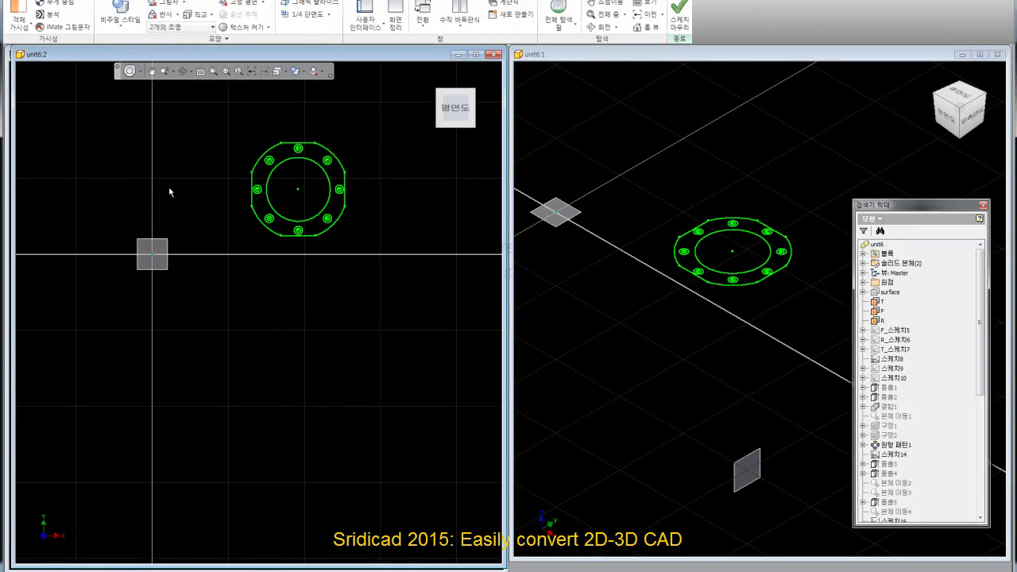
scroll(186, 159, up, 3)
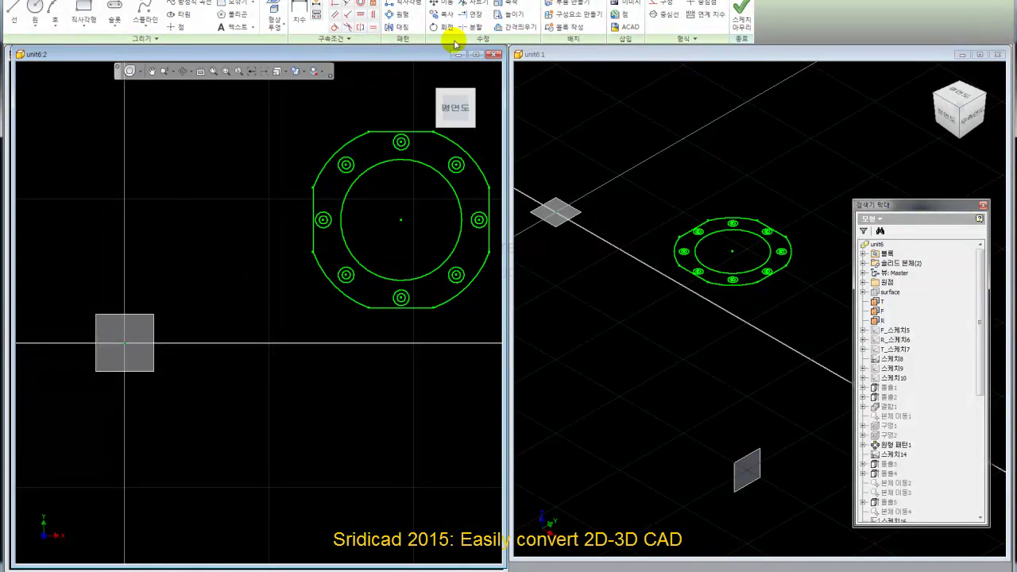
- Move the flange sketch so its centre sits on the origin, then finish the sketch
click(443, 5)
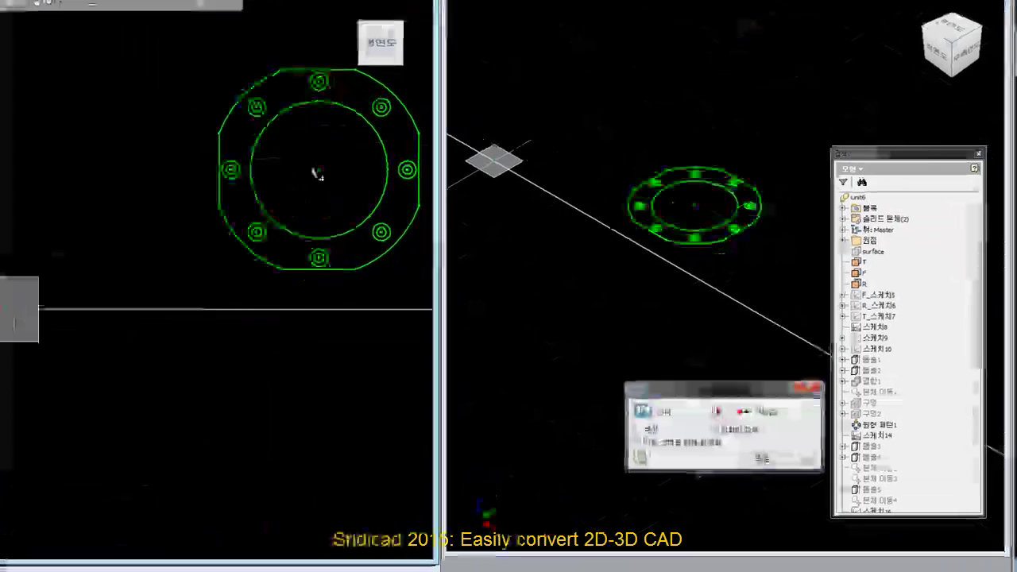
drag(660, 388, 541, 323)
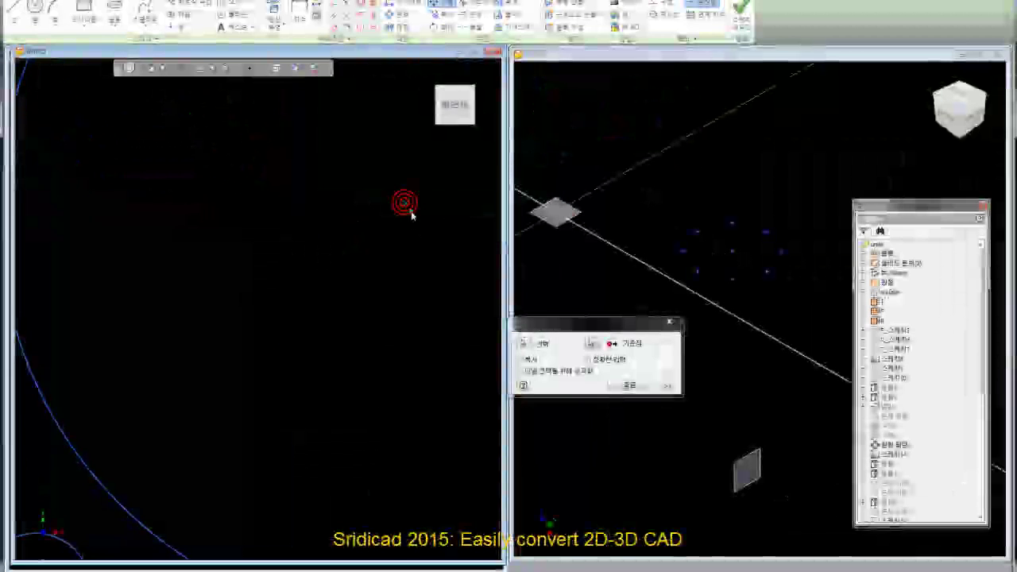
scroll(235, 321, up, 3)
scroll(235, 322, up, 3)
click(254, 319)
click(263, 322)
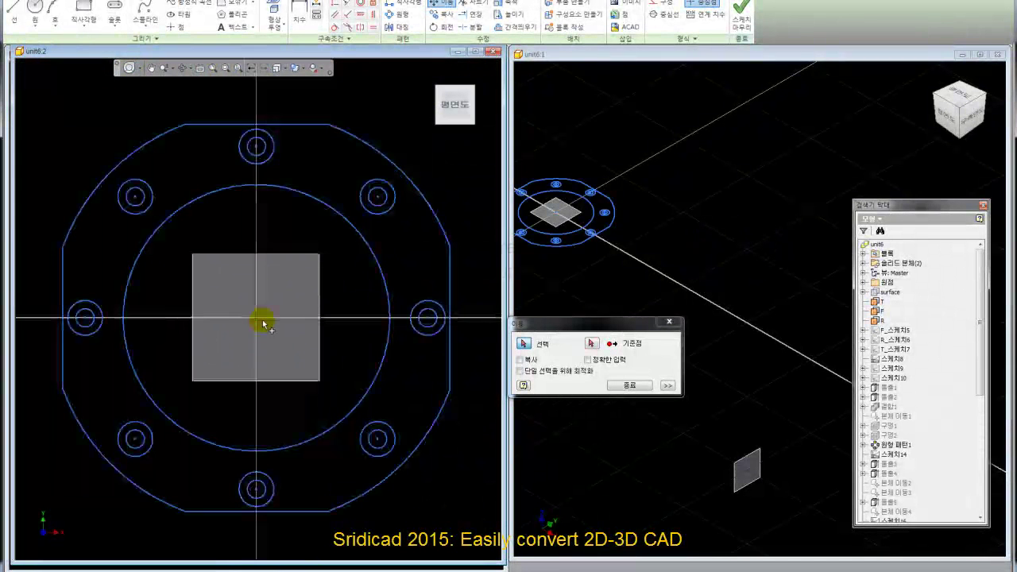
right_click(312, 225)
click(267, 227)
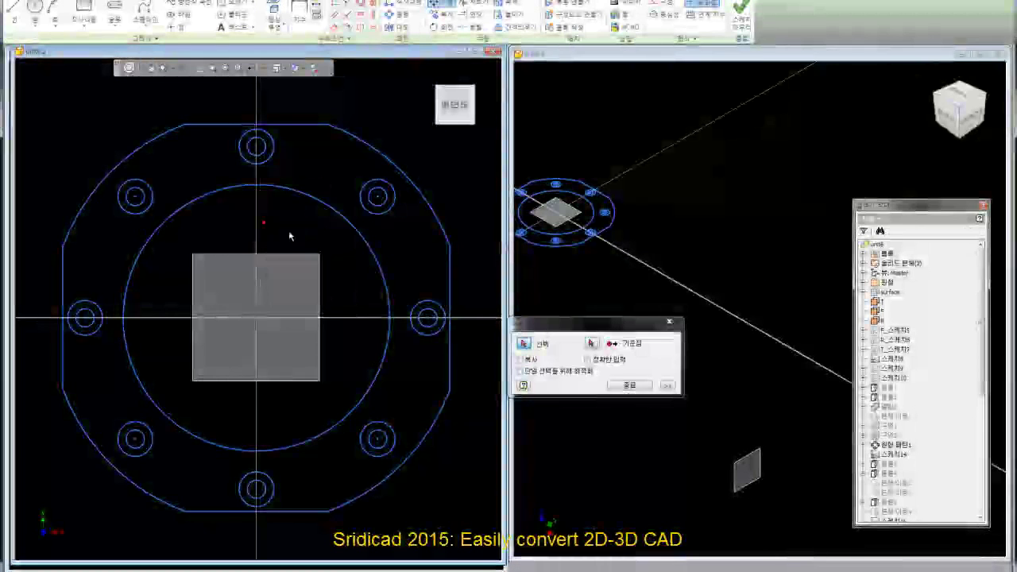
scroll(329, 249, down, 5)
click(738, 27)
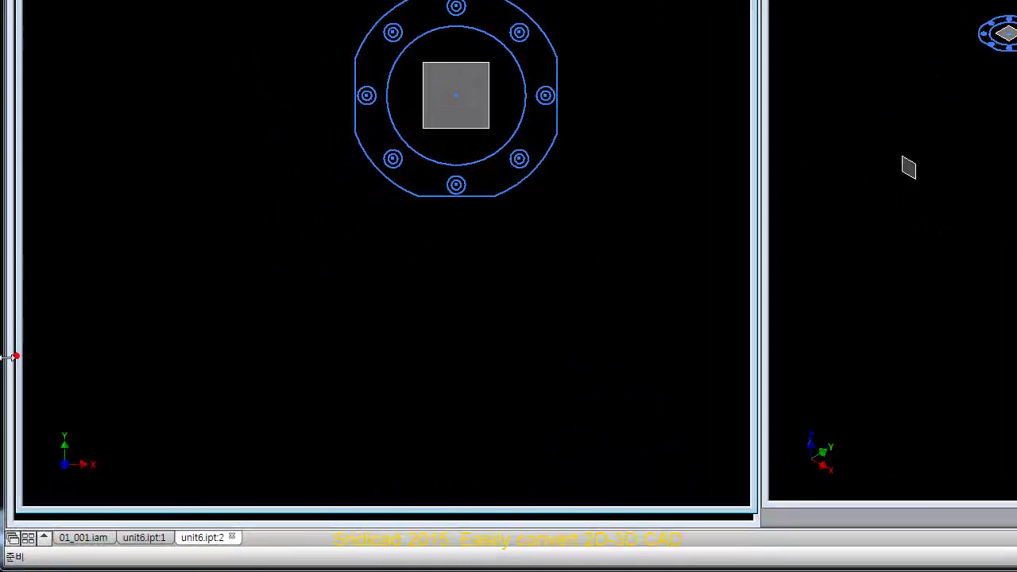
- Enlarge both tiled windows and switch to the 01_001 assembly
drag(6, 358, 8, 364)
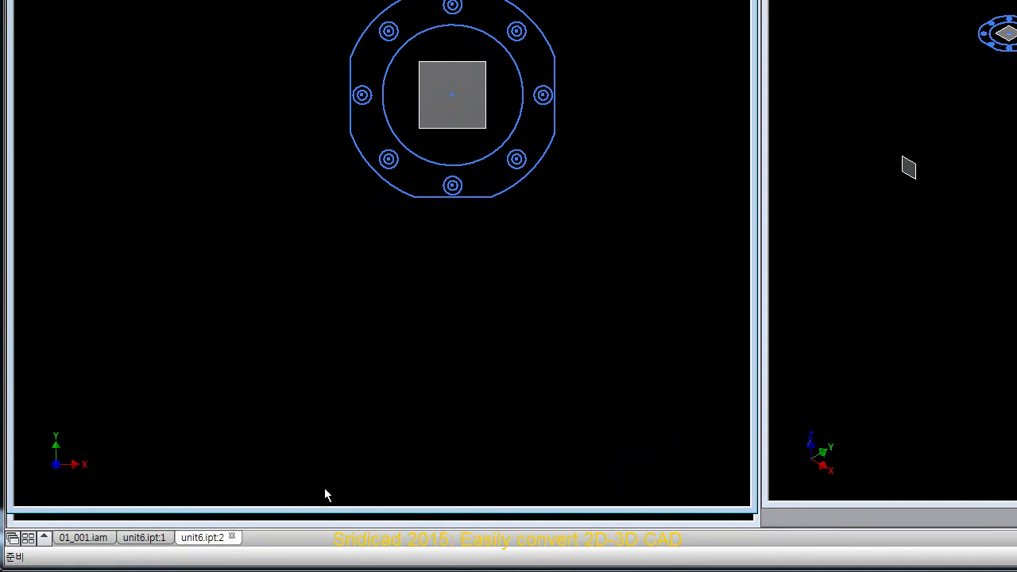
drag(325, 509, 325, 527)
drag(796, 506, 797, 528)
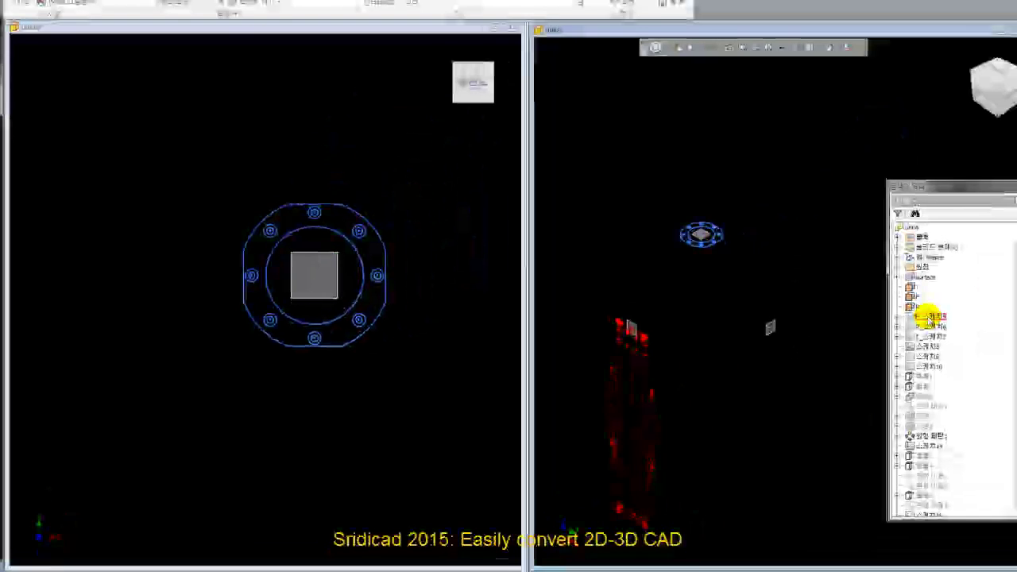
scroll(660, 354, up, 2)
scroll(662, 357, up, 3)
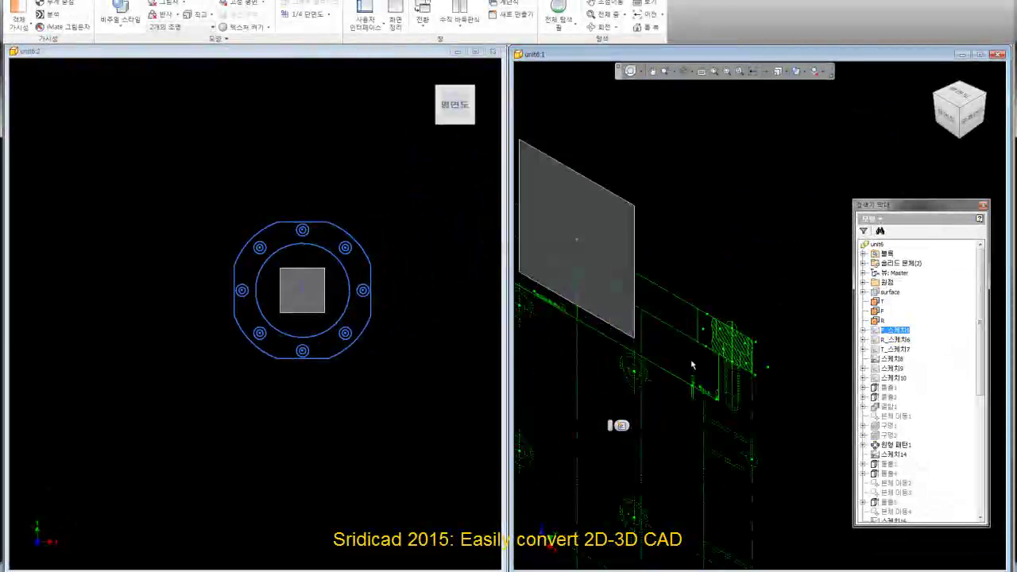
scroll(665, 362, up, 3)
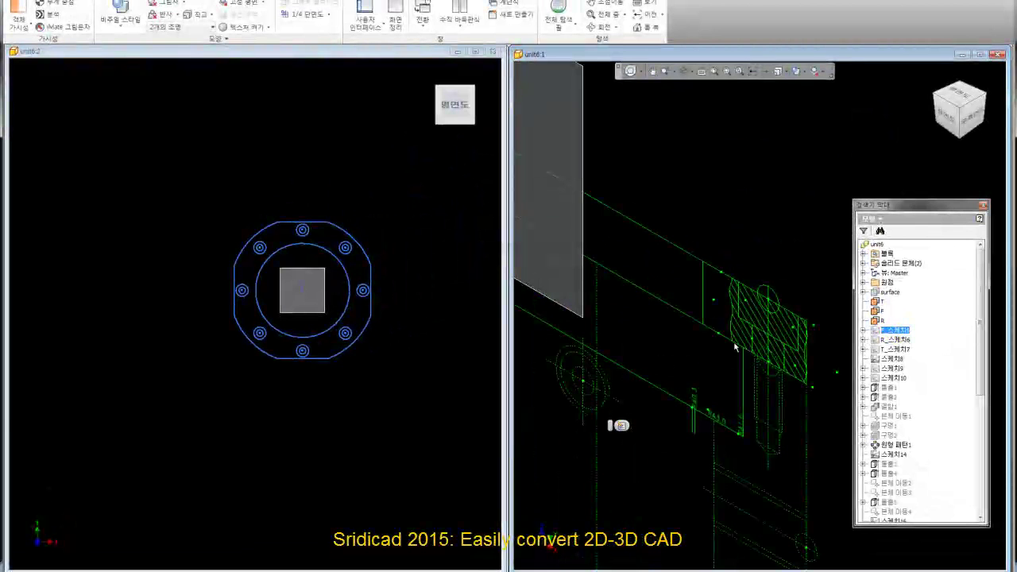
scroll(702, 344, down, 4)
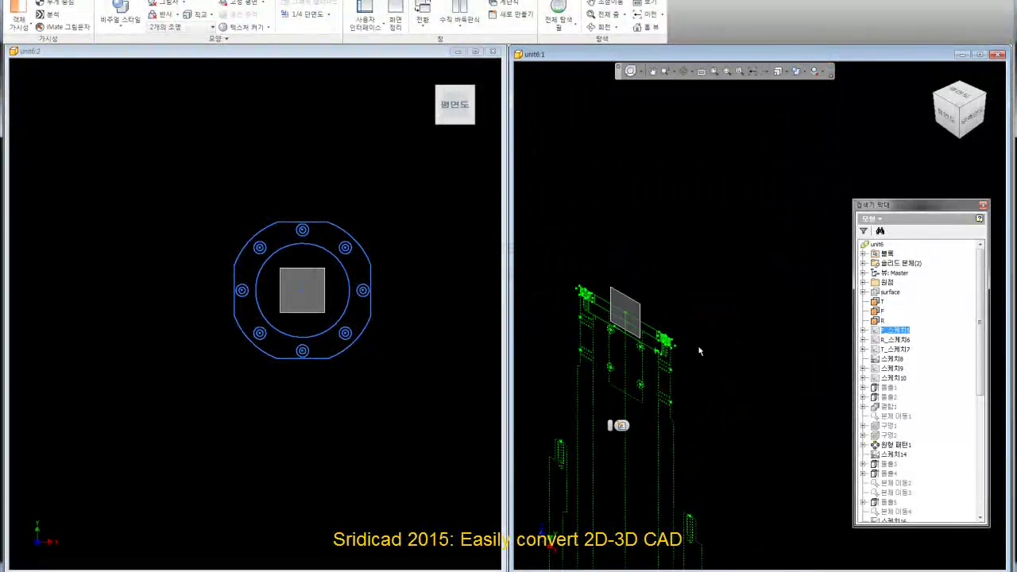
key(Escape)
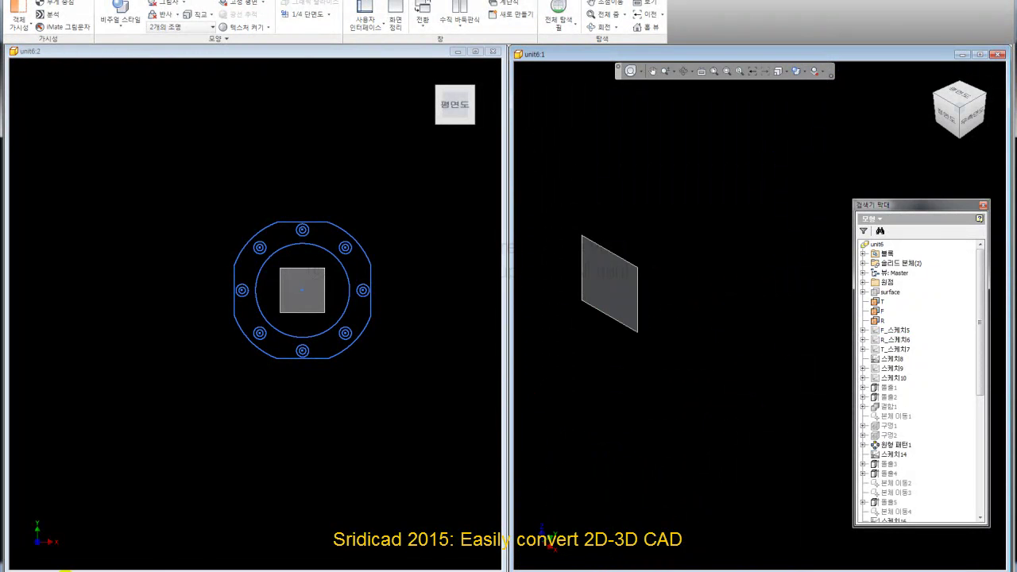
key(ctrl+Tab)
- Zoom the 01_001 assembly onto the grey plate and open the ribbon's context menu
click(352, 411)
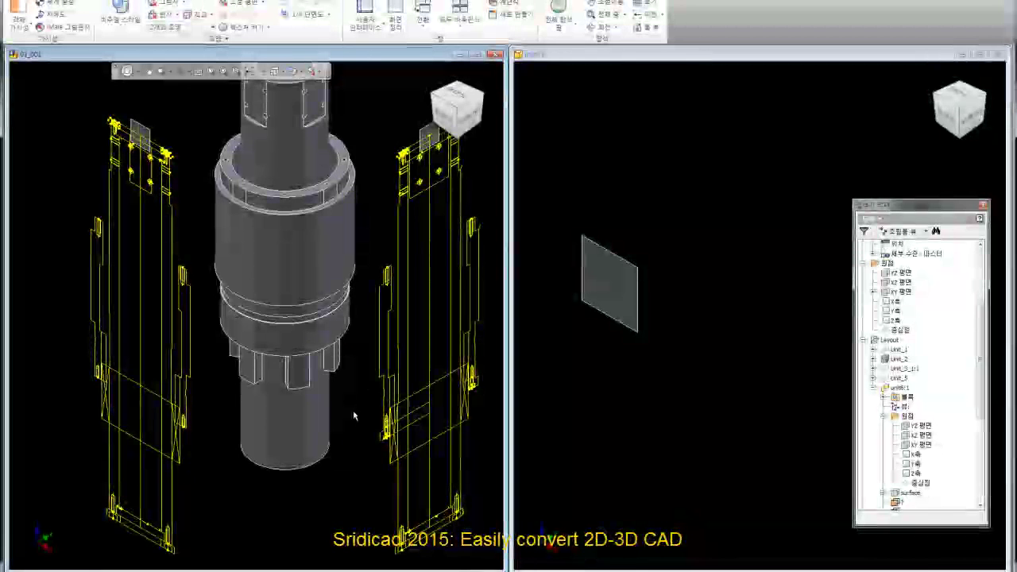
mouse_move(157, 122)
middle_down()
mouse_move(287, 230)
mouse_move(292, 296)
middle_up()
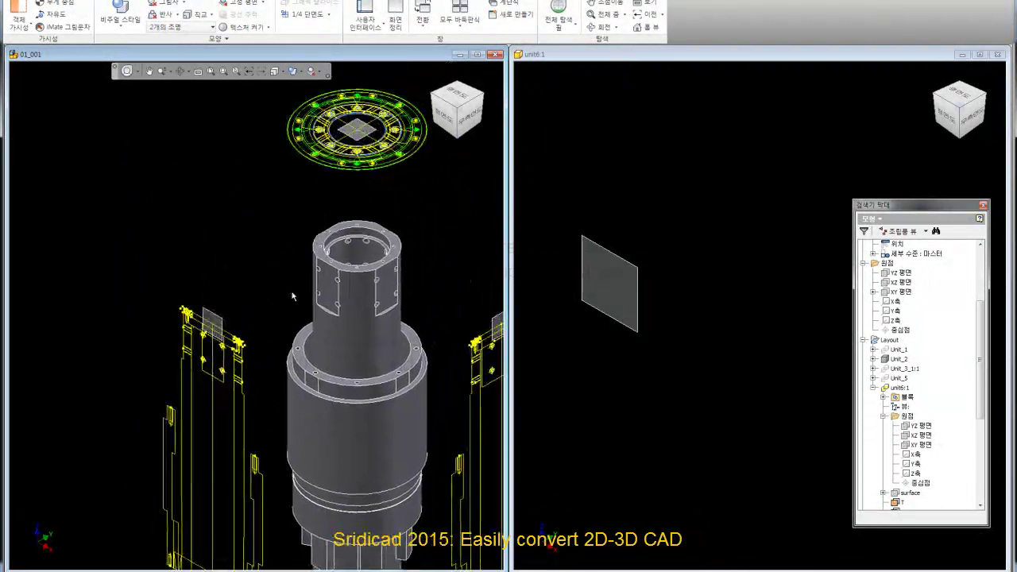
scroll(230, 334, up, 3)
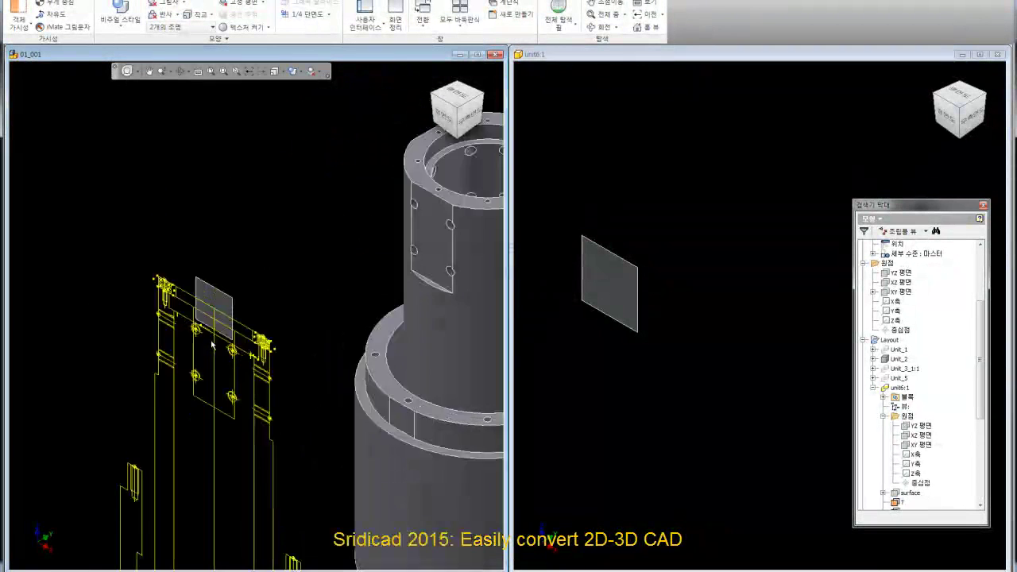
scroll(236, 338, up, 3)
middle_drag(309, 298, 332, 291)
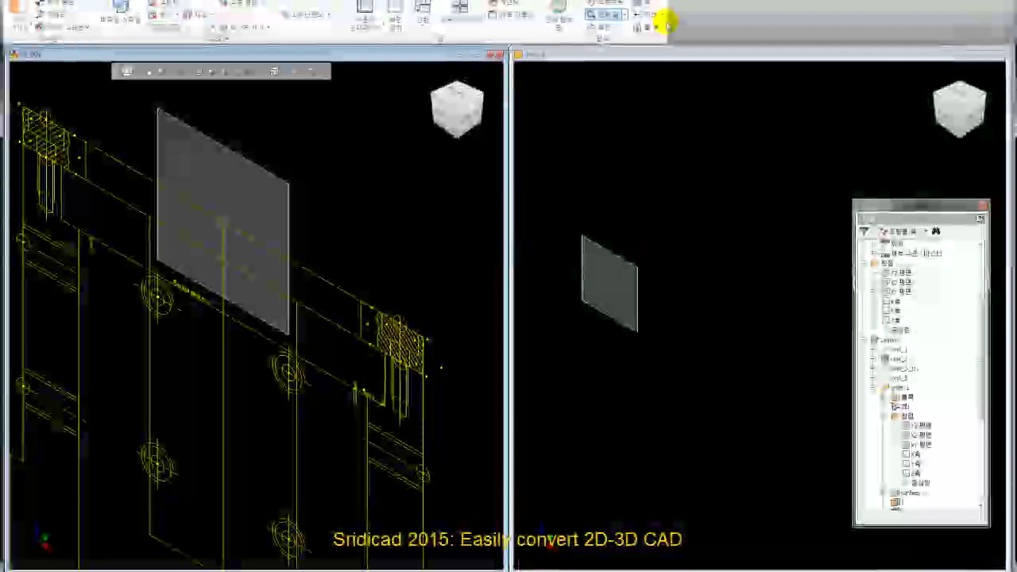
right_click(788, 21)
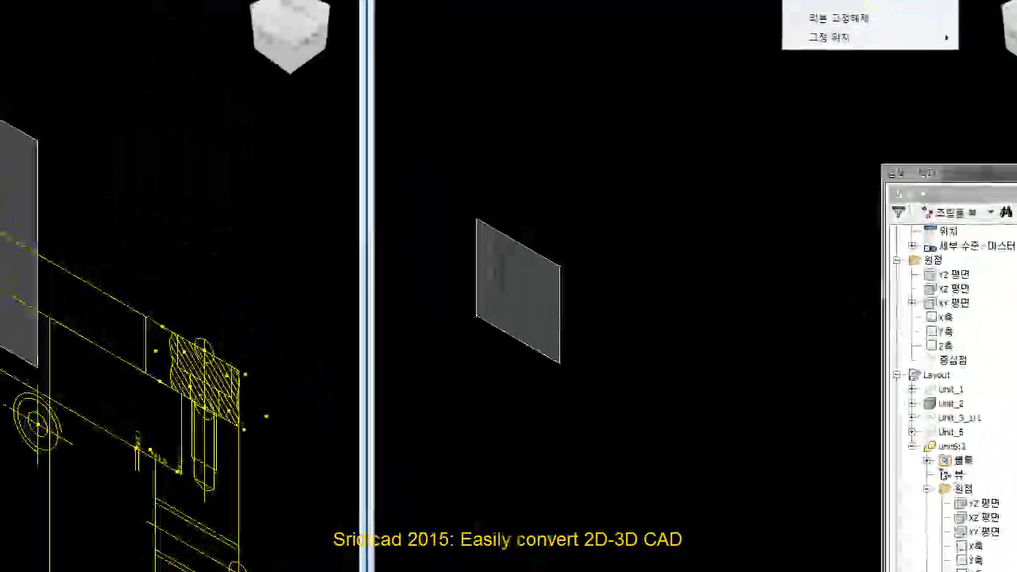
- Add the Inspect tab's Distance (거리) command, shown large, to the user commands panel
click(272, 10)
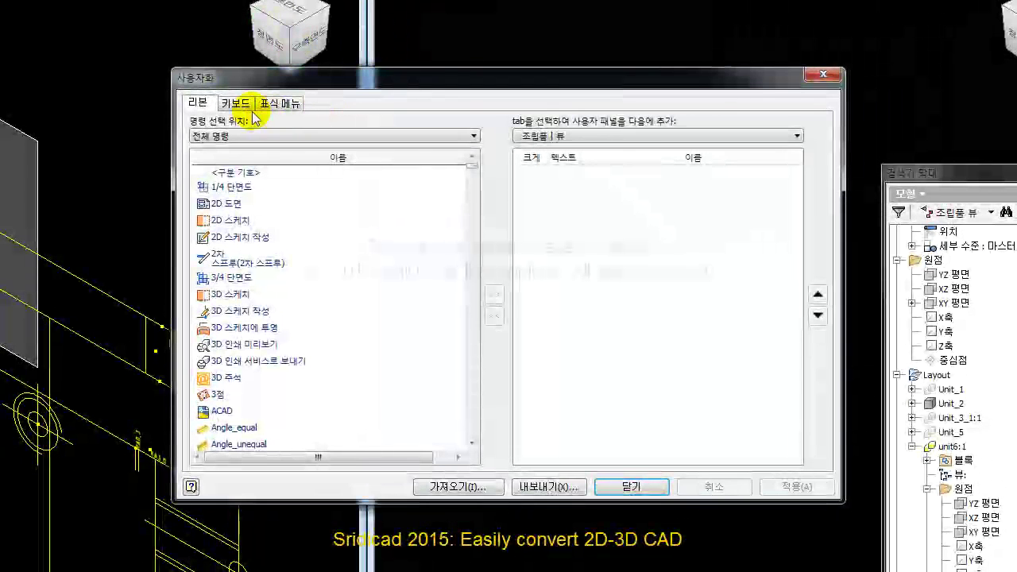
click(250, 140)
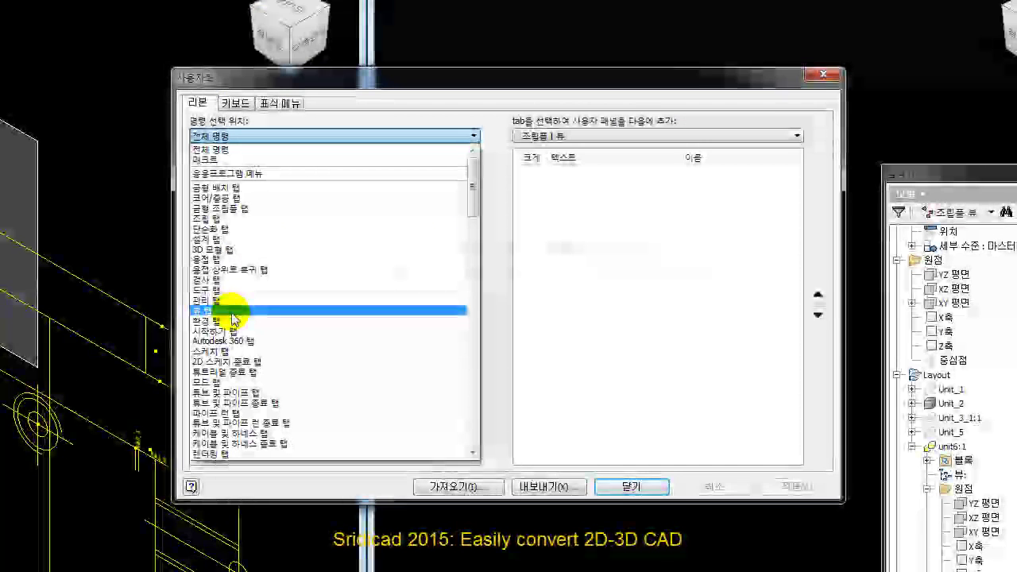
click(230, 282)
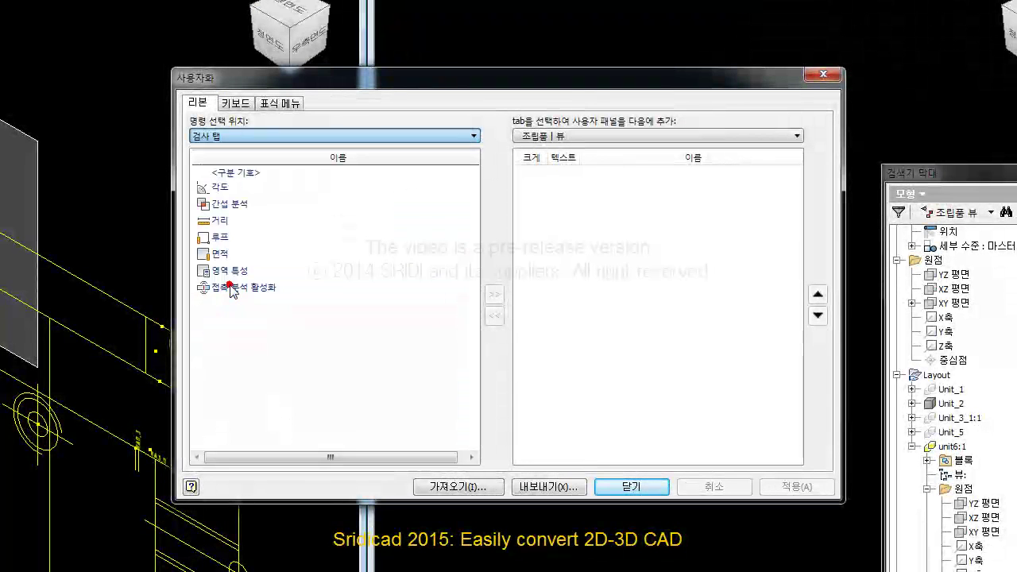
click(214, 223)
click(494, 294)
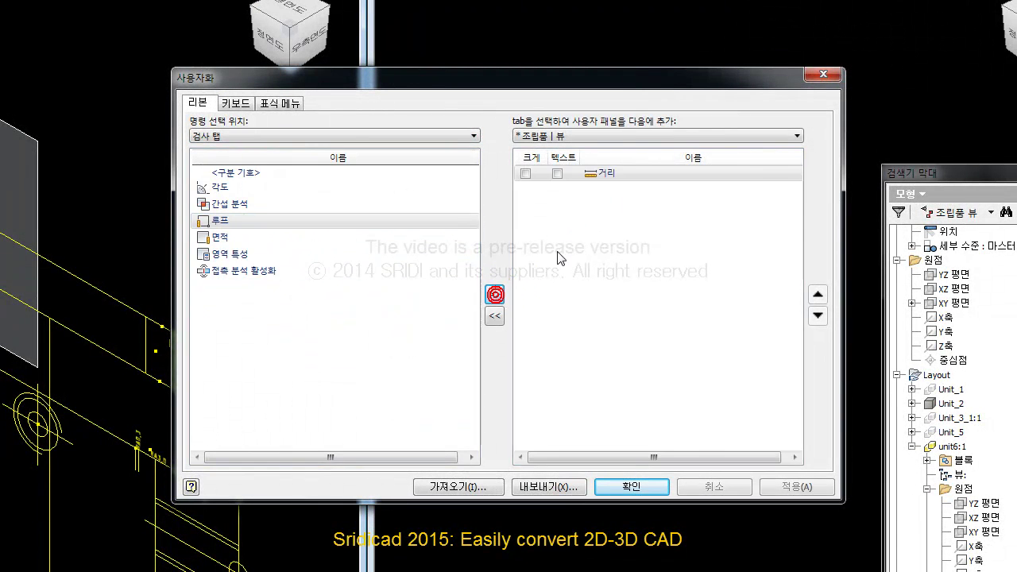
click(526, 174)
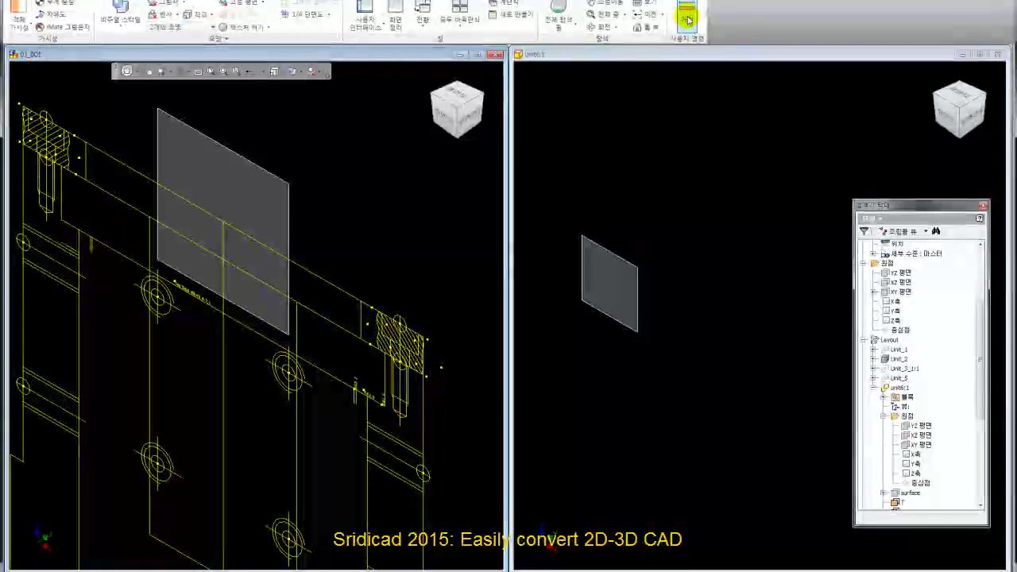
- Measure a distance on the grey plate with the new tool, then return to unit6
click(688, 19)
middle_drag(259, 338, 308, 360)
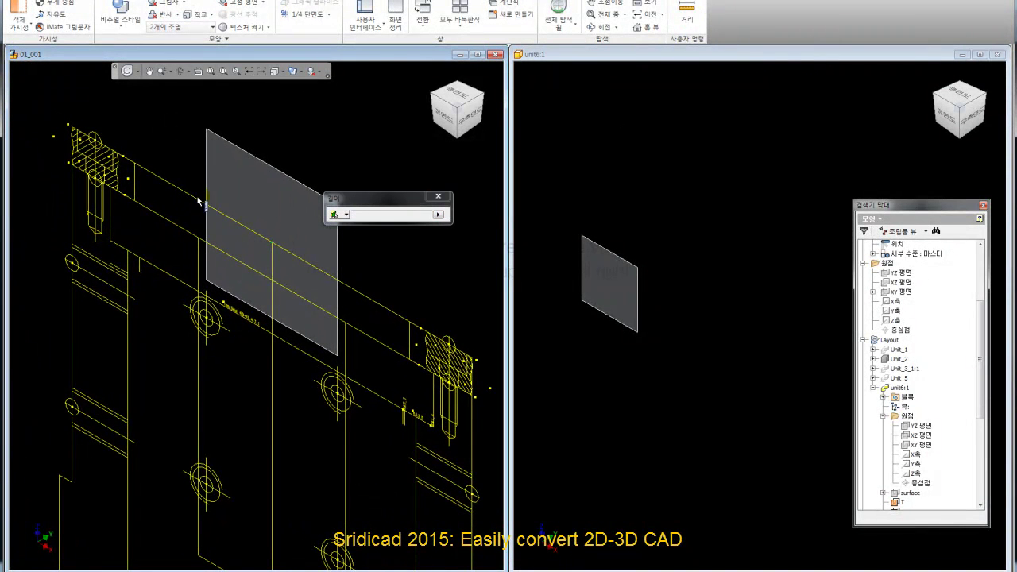
click(346, 215)
click(322, 234)
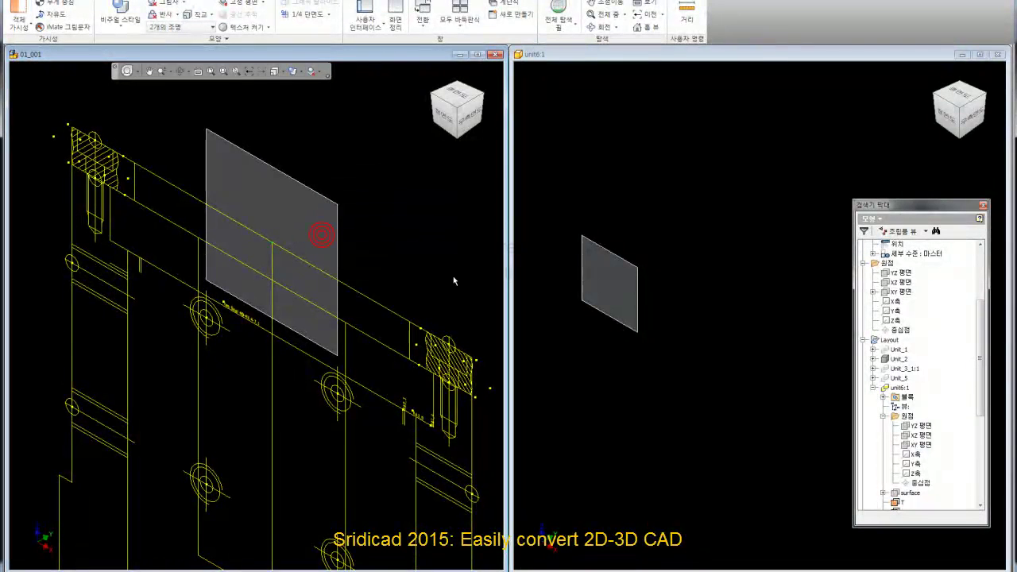
click(673, 400)
key(ctrl+Tab)
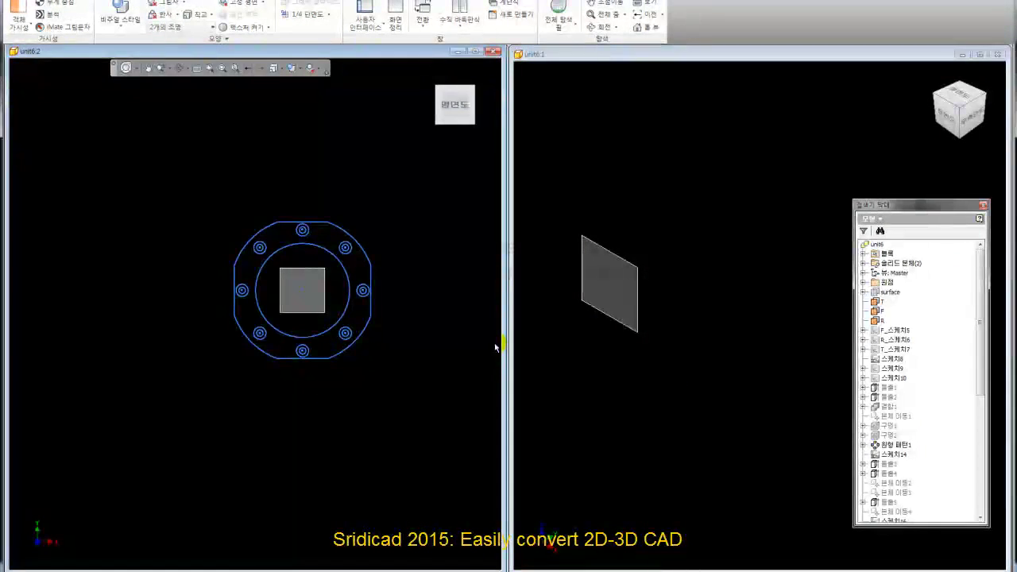
- Copy the F_스케치5 cross-section sketch from the unit6 browser
click(563, 377)
scroll(663, 291, down, 3)
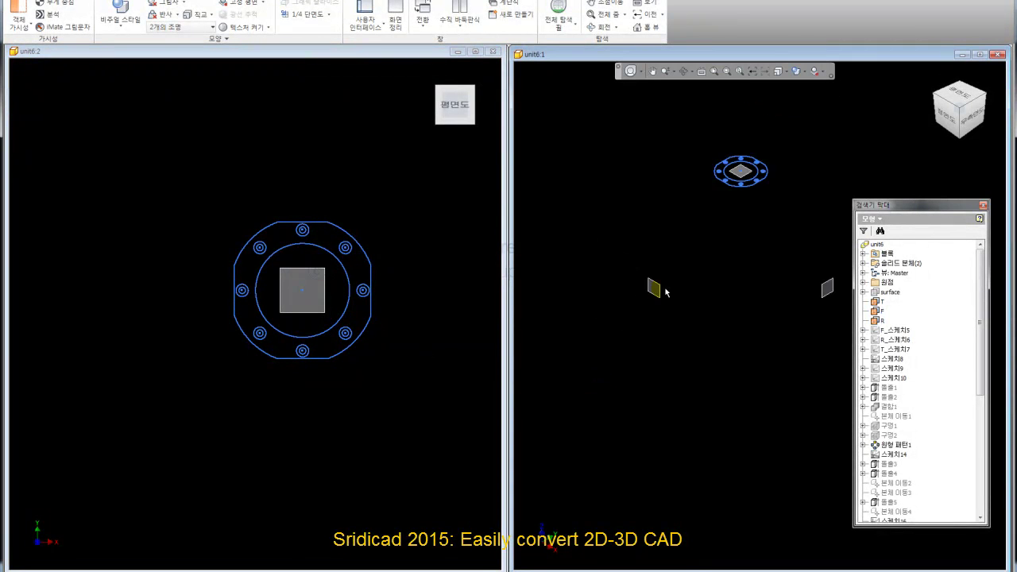
scroll(665, 289, down, 2)
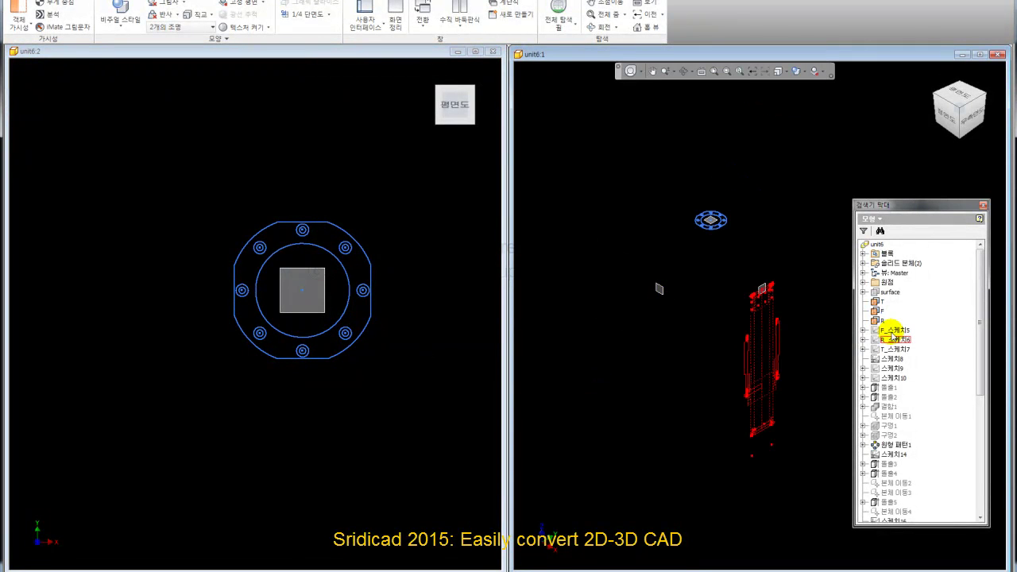
click(891, 330)
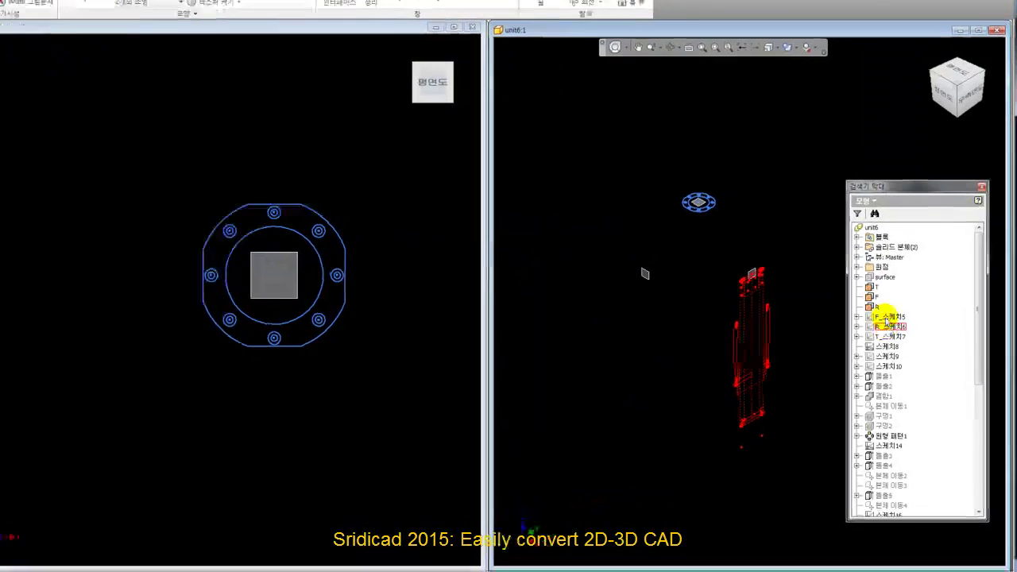
click(891, 331)
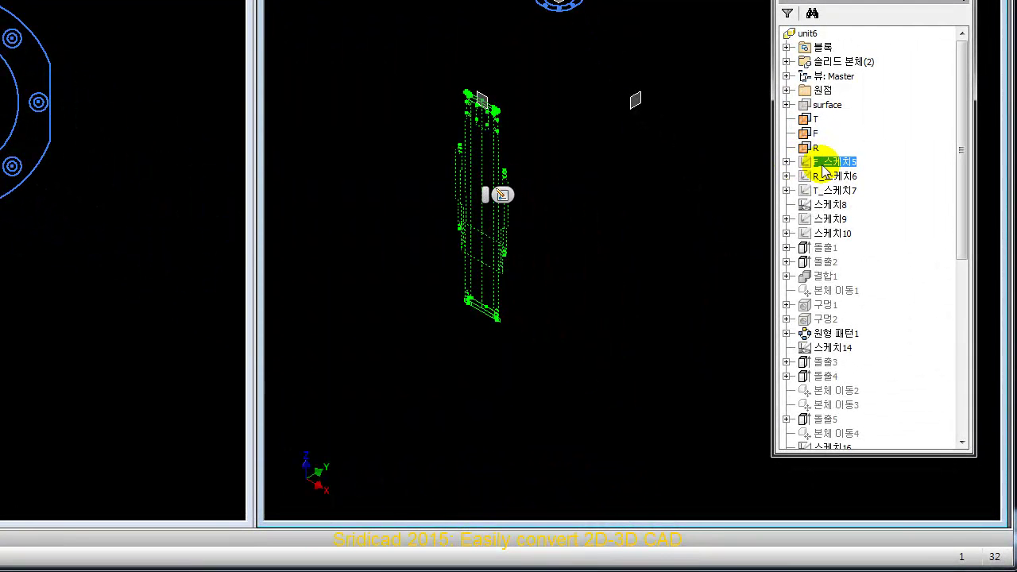
right_click(826, 163)
click(834, 184)
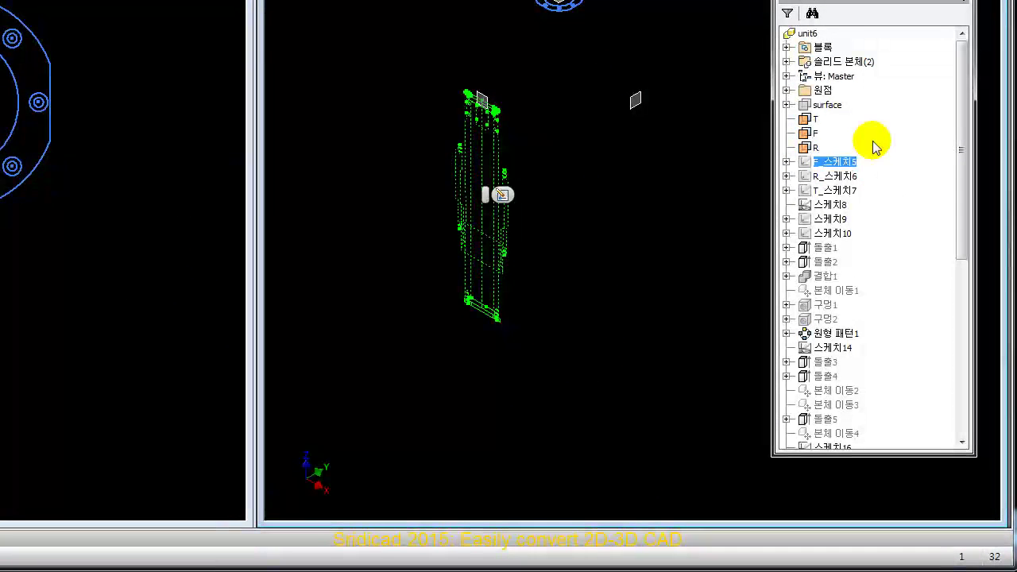
- Paste the sketch onto the F plane and open the pasted copy for editing
click(811, 134)
right_click(810, 135)
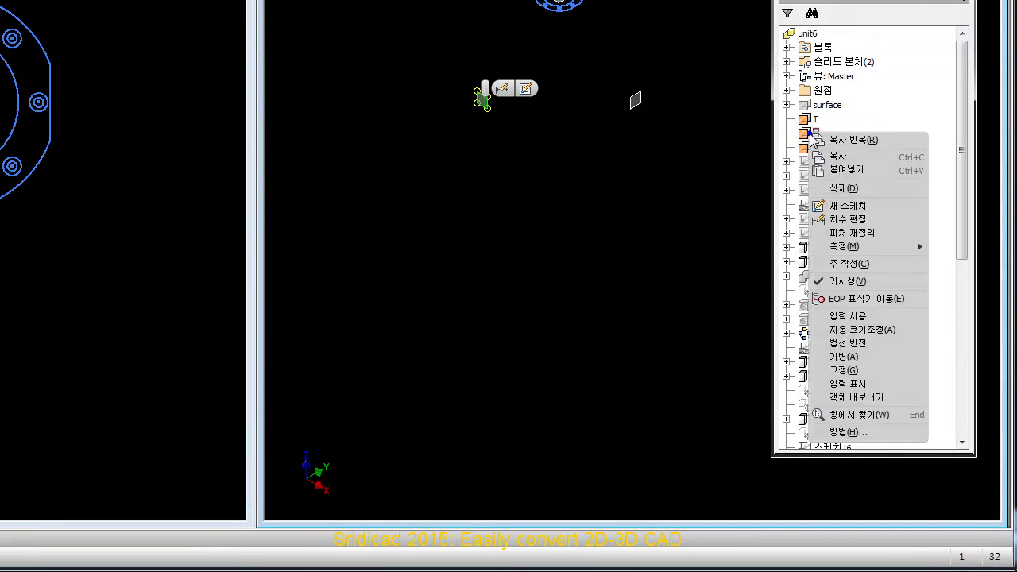
click(865, 170)
click(642, 242)
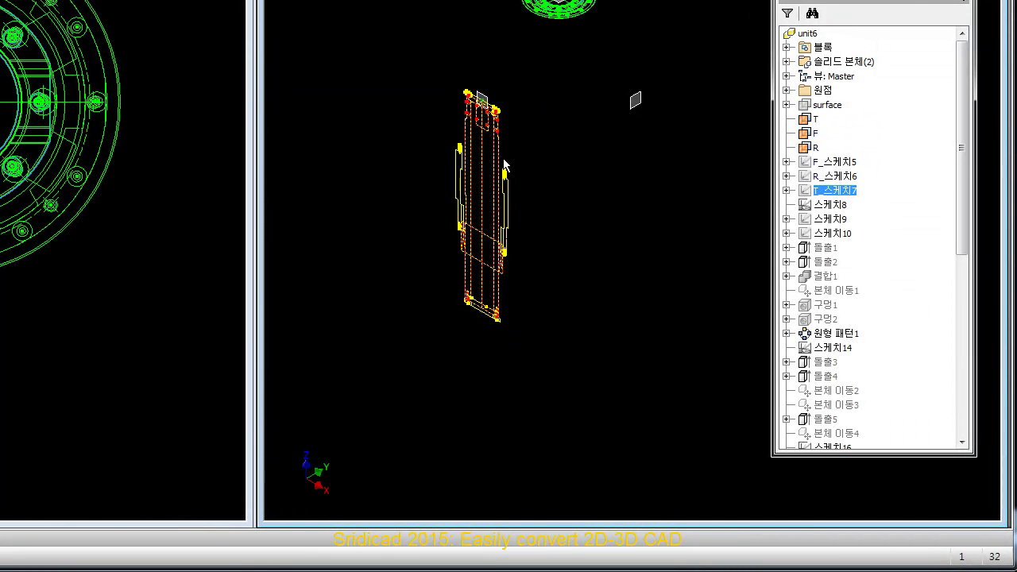
click(503, 165)
click(593, 147)
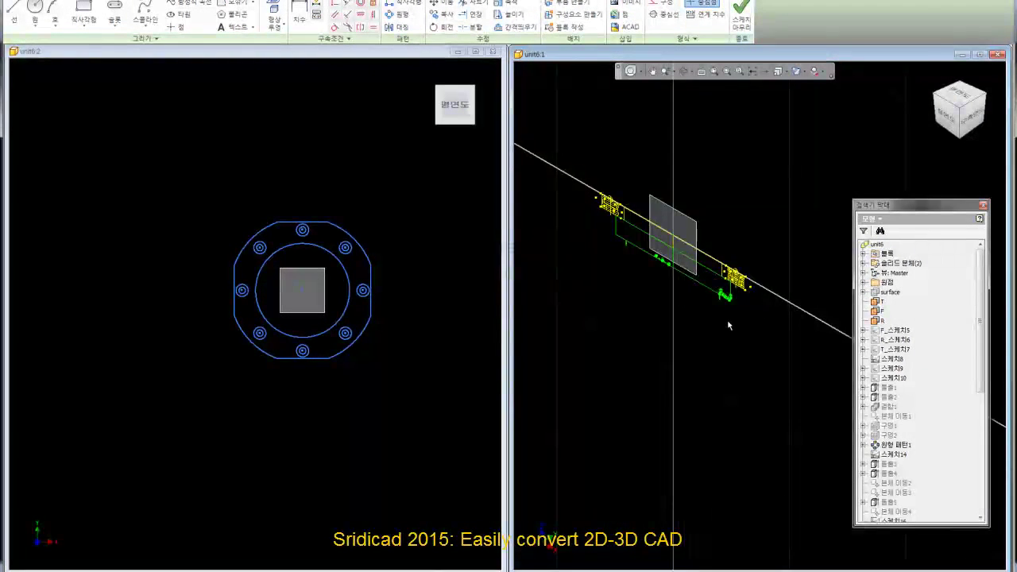
- Enter block edit on a hatched section block and select both hatched blocks
scroll(618, 213, up, 2)
scroll(622, 217, up, 2)
scroll(619, 216, down, 2)
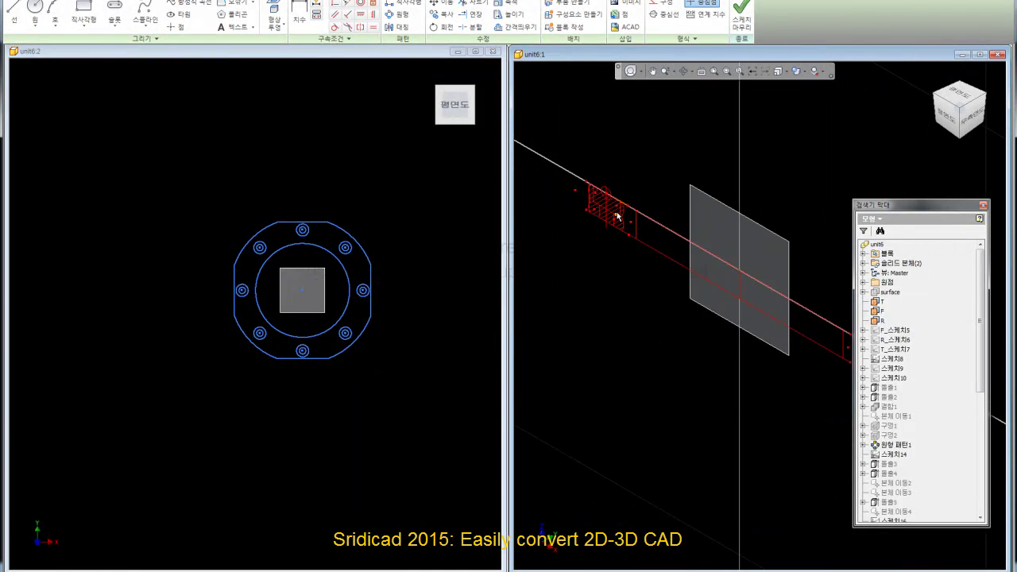
scroll(639, 218, down, 3)
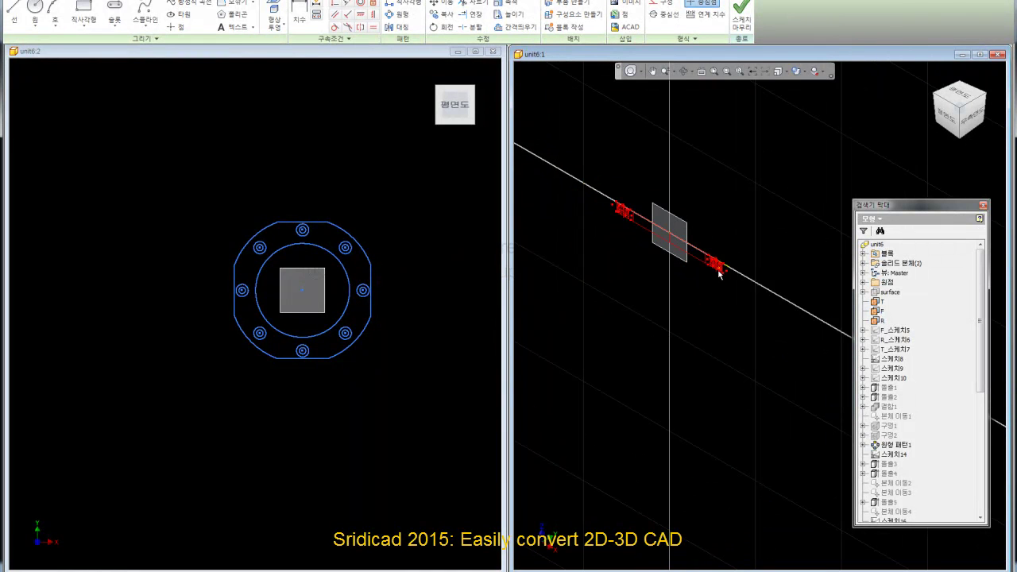
scroll(719, 272, up, 2)
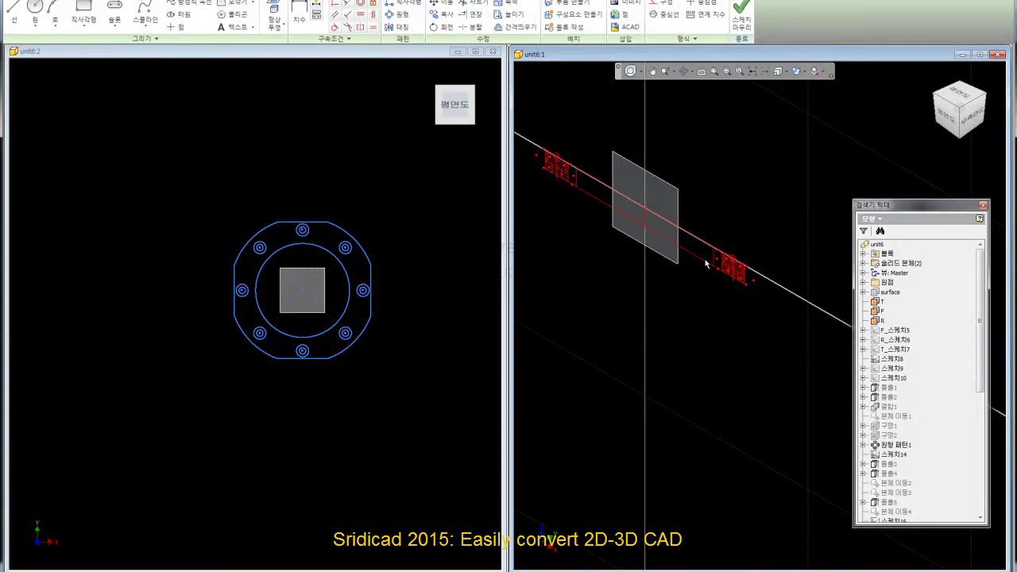
double_click(706, 264)
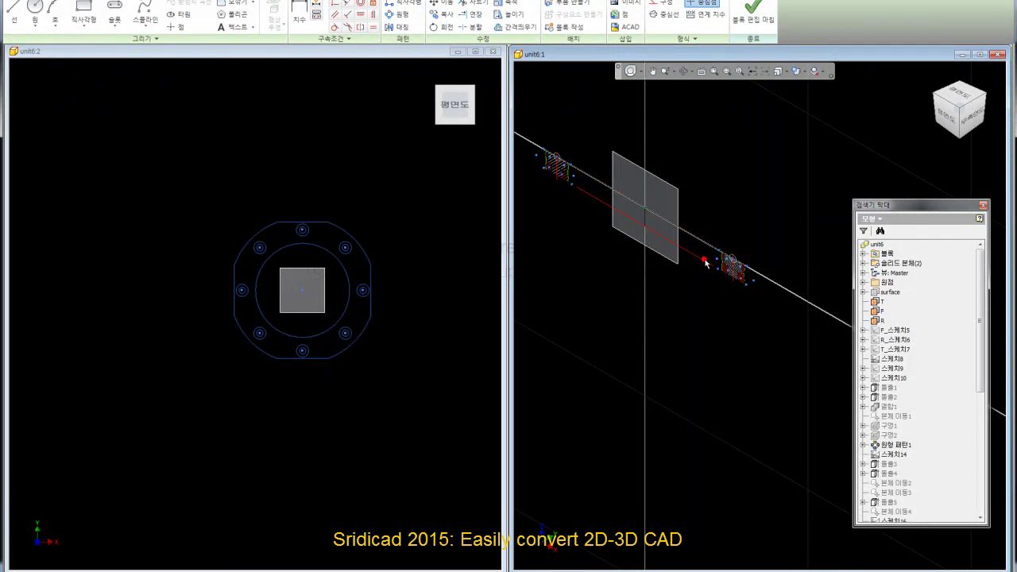
scroll(546, 116, down, 2)
drag(524, 99, 717, 261)
- Make both blocks yellow (노란색) with a new lineweight, then finish block editing
click(688, 40)
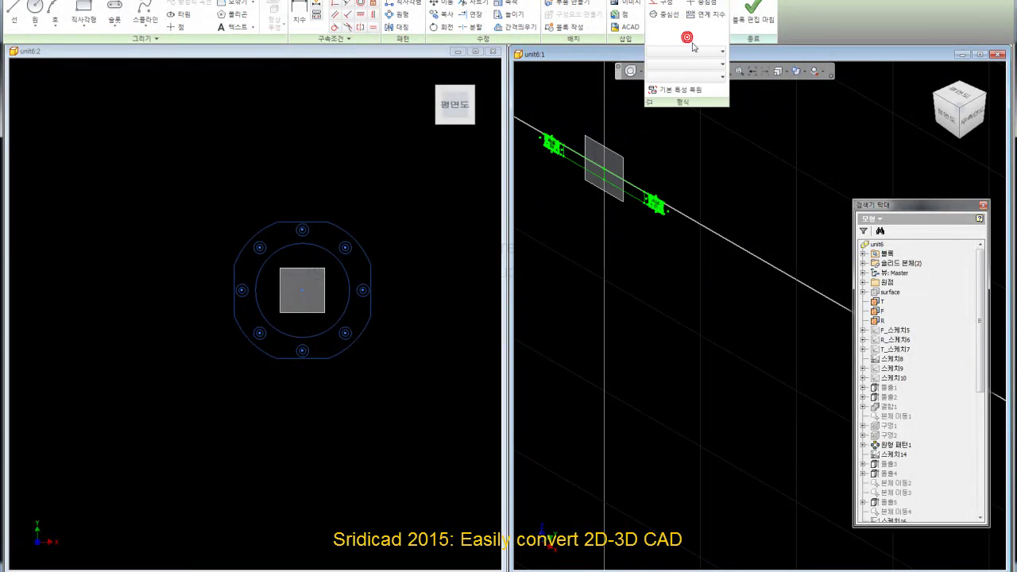
click(687, 51)
click(694, 65)
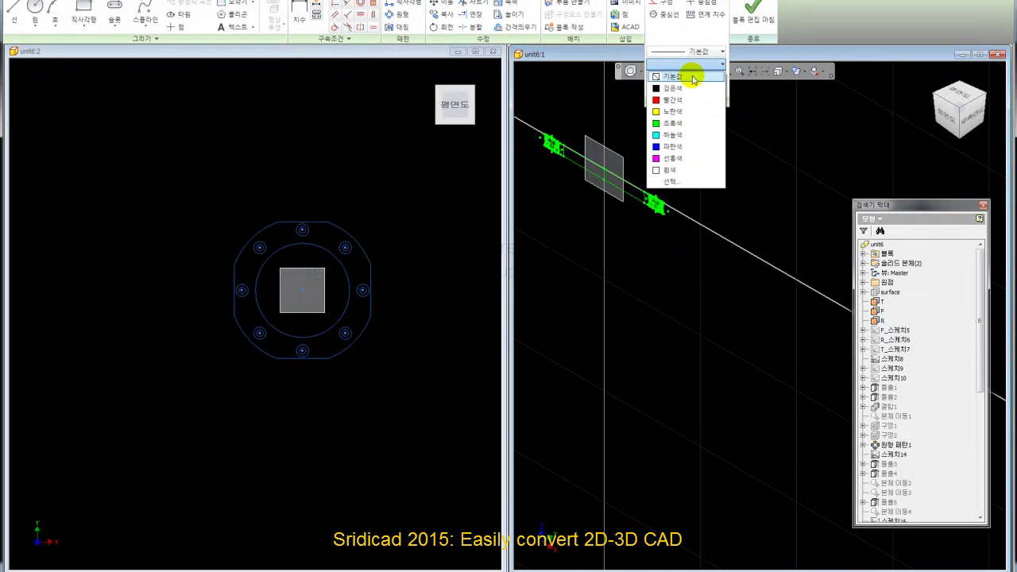
click(688, 107)
click(699, 76)
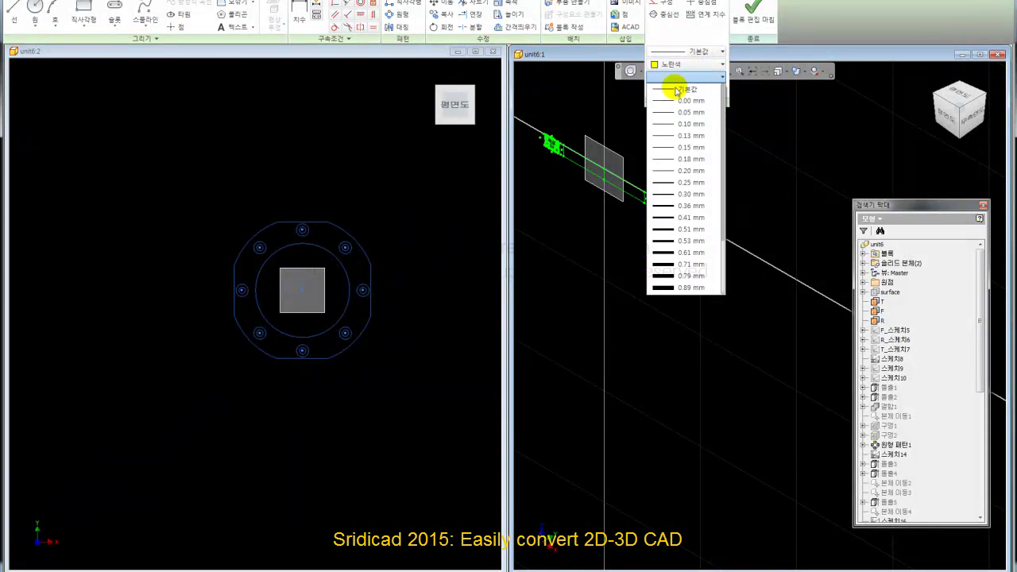
click(688, 126)
click(755, 16)
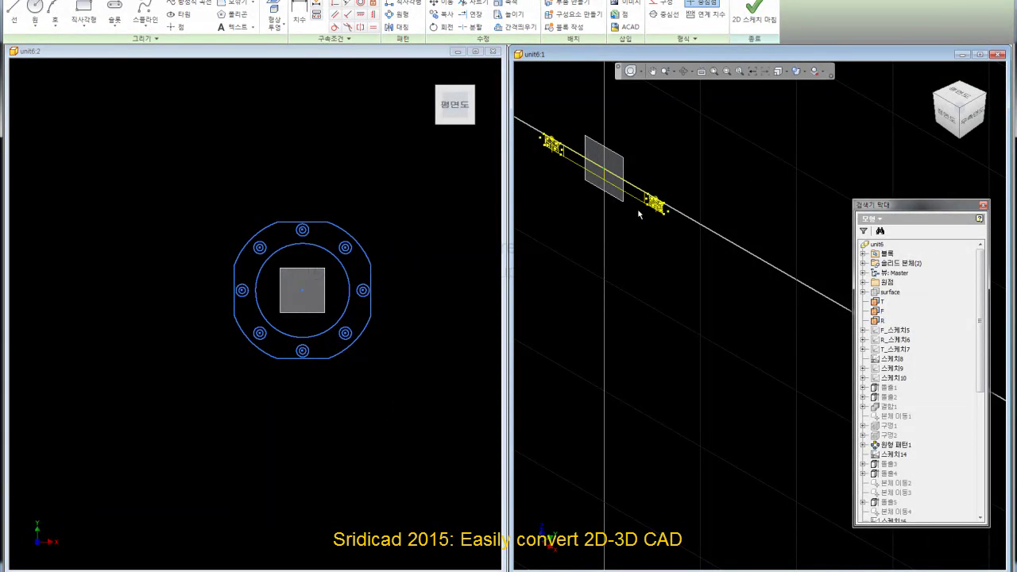
- Show the pasted section in front view in the left viewport
scroll(635, 171, up, 5)
click(468, 379)
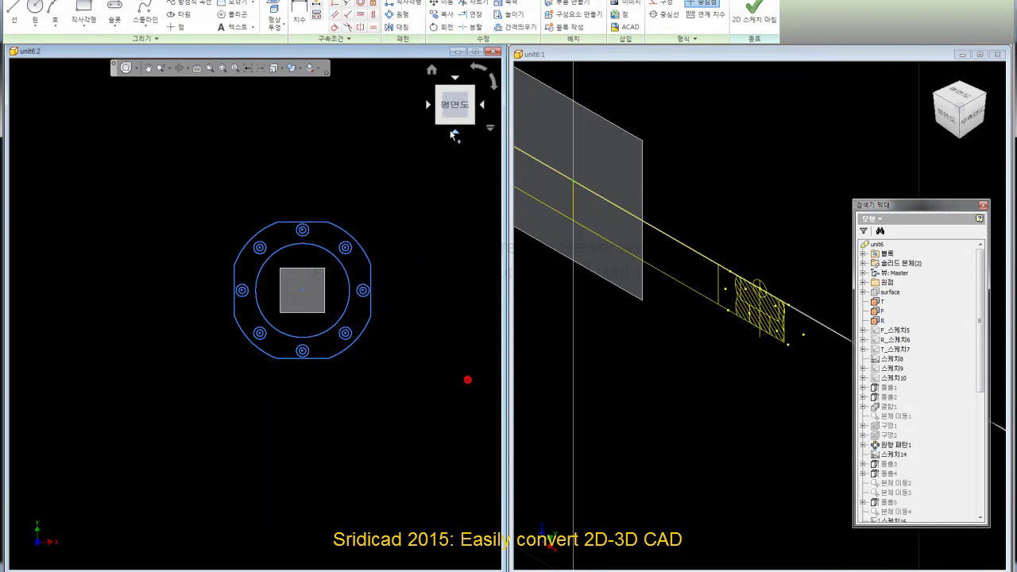
click(459, 132)
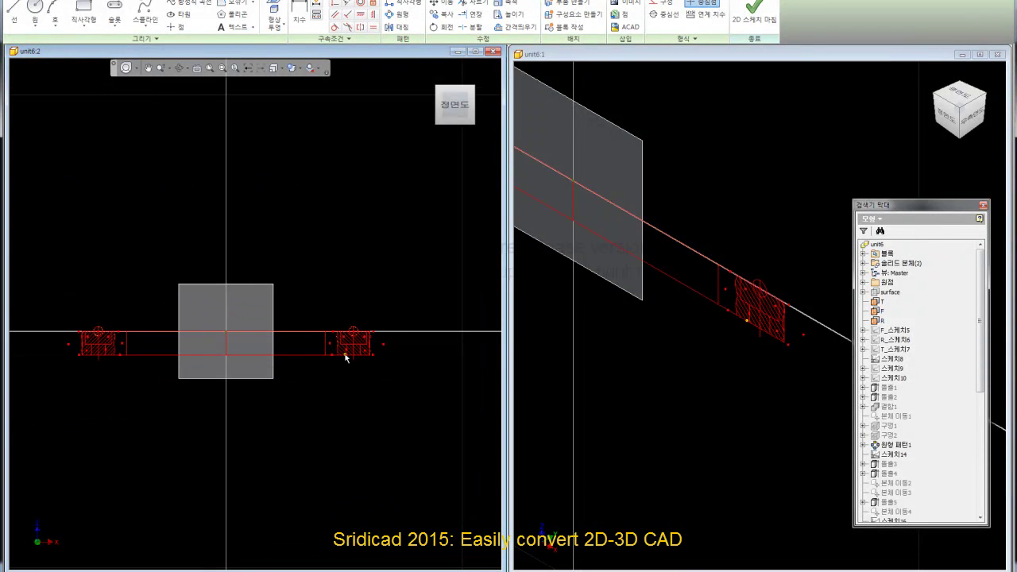
scroll(350, 362, up, 3)
click(381, 267)
- Add a driven (5) dimension between the section's top and bottom lines, accepting the over-constraint warning
click(298, 17)
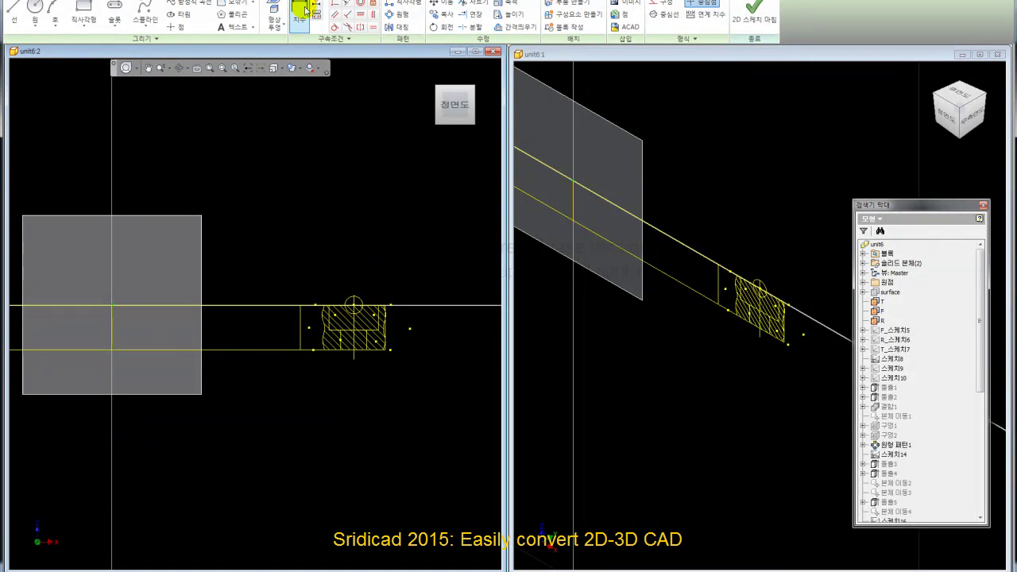
click(290, 305)
click(310, 350)
click(441, 347)
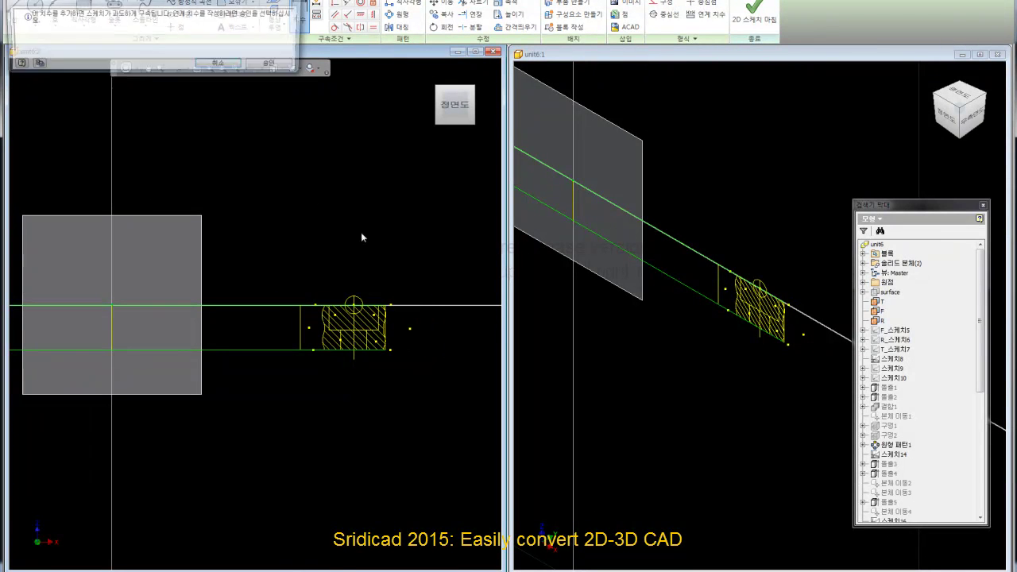
click(273, 67)
- Finish the 2D sketch and return the 3D view to home
scroll(426, 341, up, 3)
scroll(357, 352, down, 4)
scroll(354, 359, down, 3)
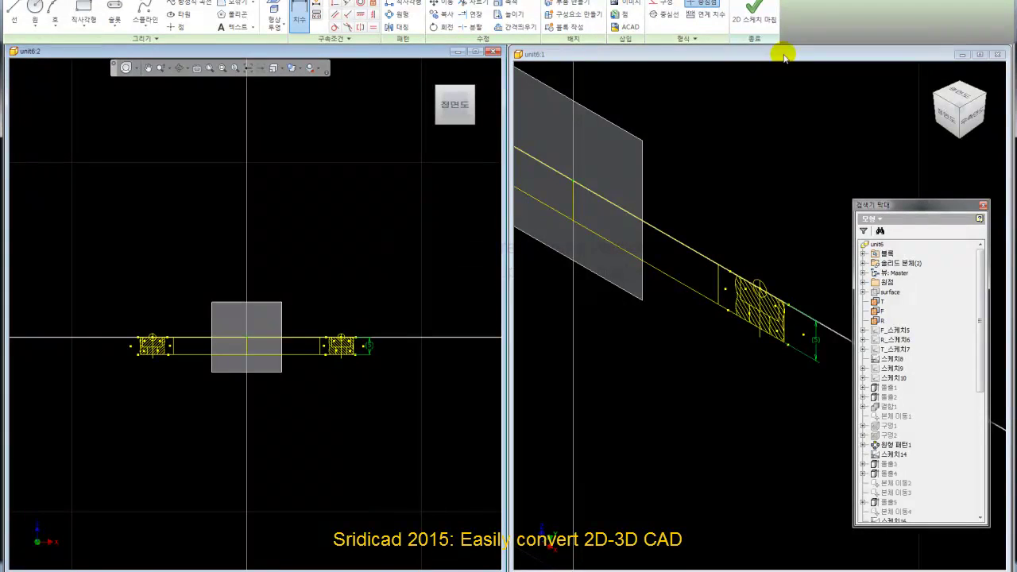
scroll(692, 223, down, 3)
click(753, 18)
scroll(689, 232, down, 2)
key(F6)
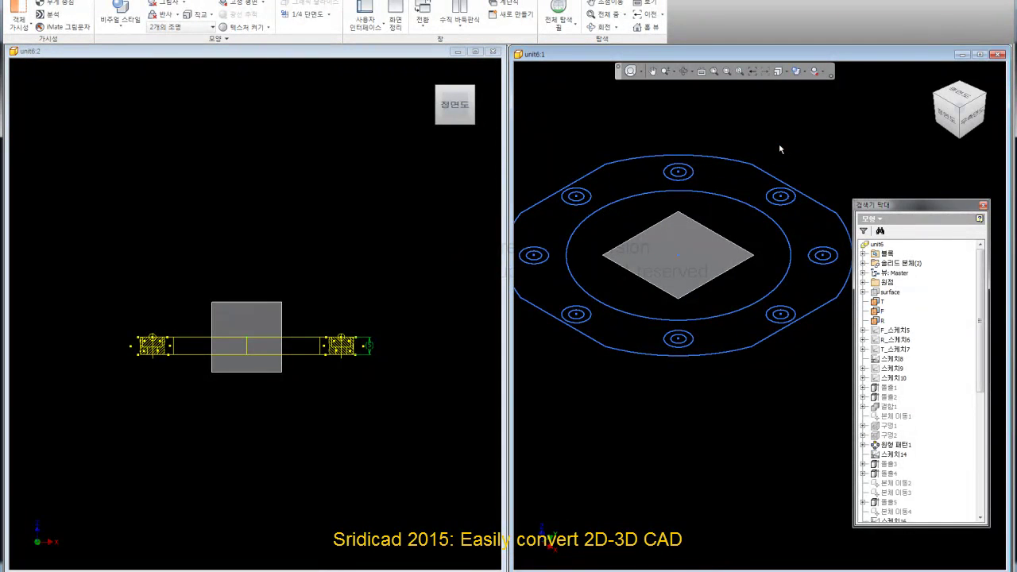
- Launch Extrude on the section profile from the 3D Model commands, showing a 10 mm distance
click(61, 1)
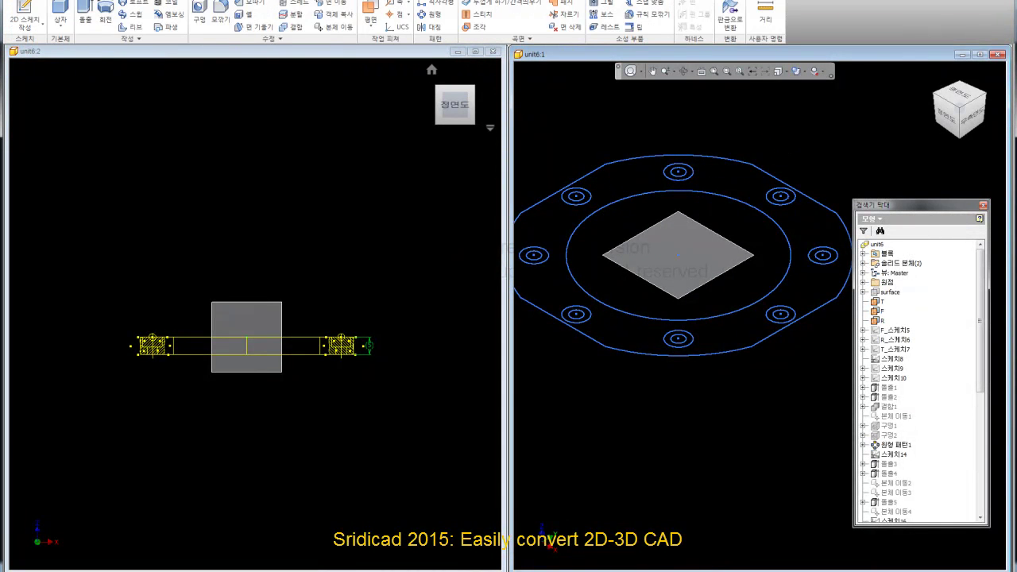
click(85, 16)
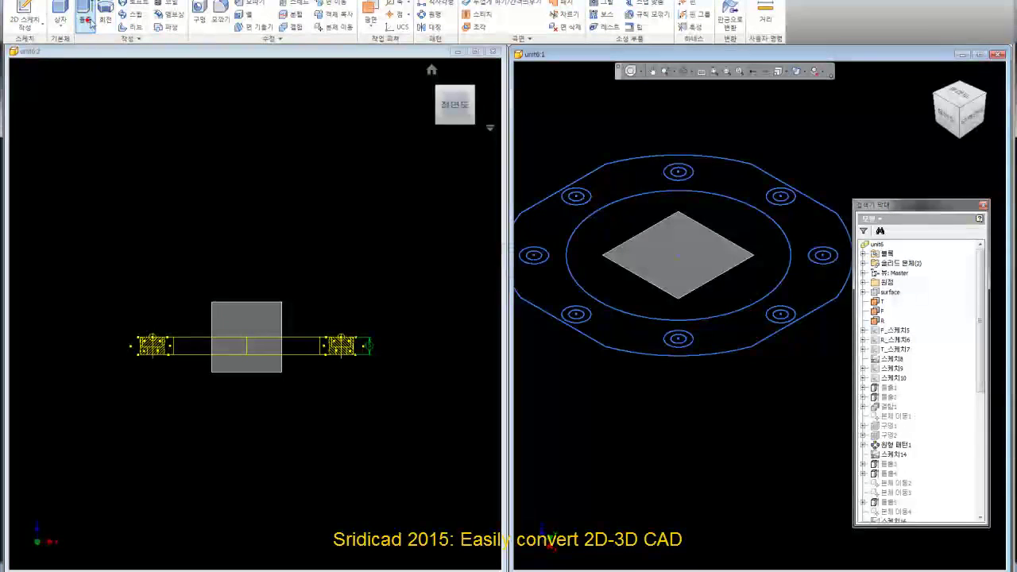